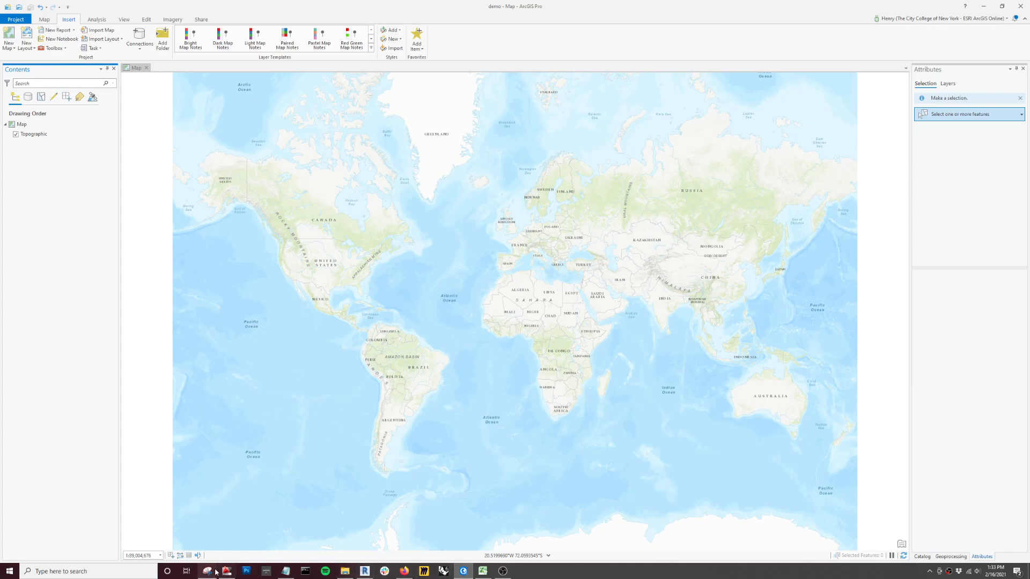
Step: Switch to Firefox, search the NYC Open Data site for "borough" and open the Borough Boundaries dataset
{"action": "left_click", "coordinate": [404, 571]}
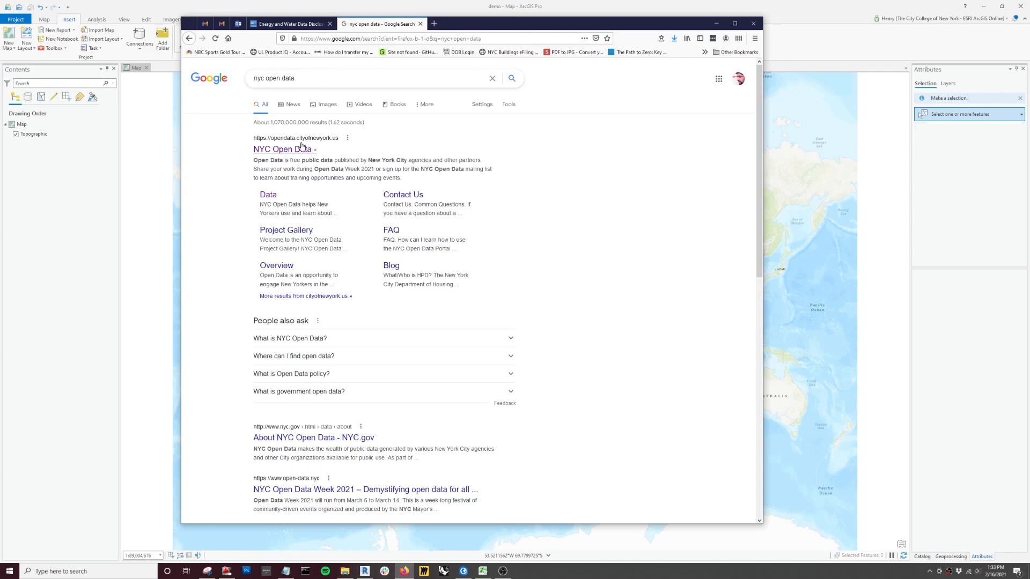
{"action": "left_click", "coordinate": [287, 152]}
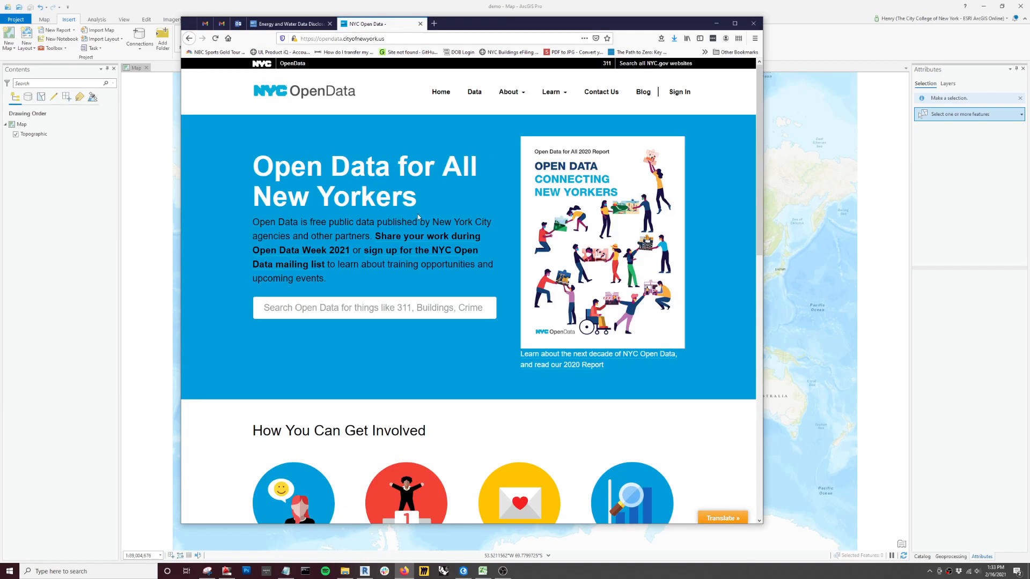
{"action": "left_click", "coordinate": [348, 308]}
{"action": "type", "text": "borough"}
{"action": "key", "text": "Return"}
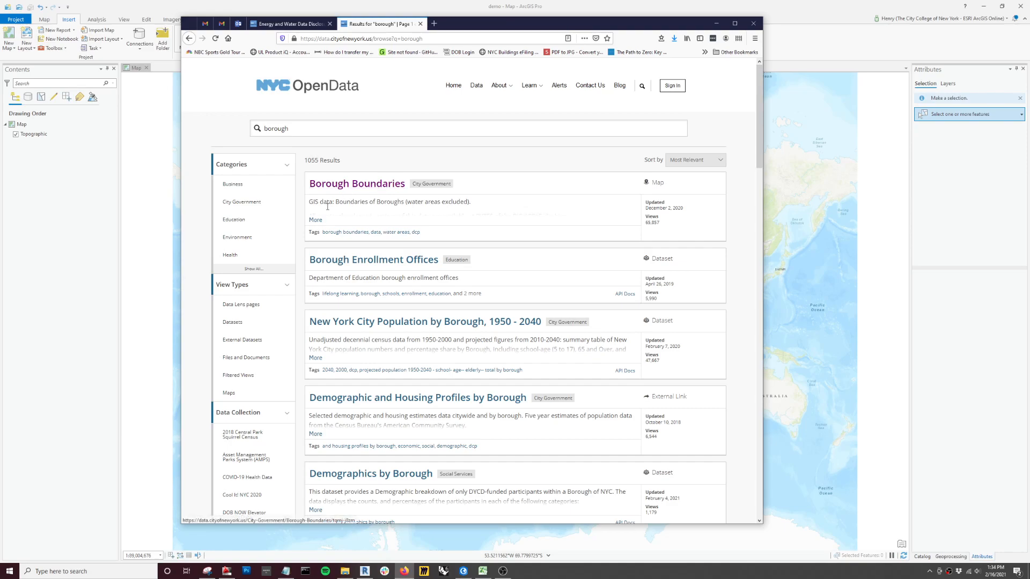
{"action": "left_click", "coordinate": [378, 186]}
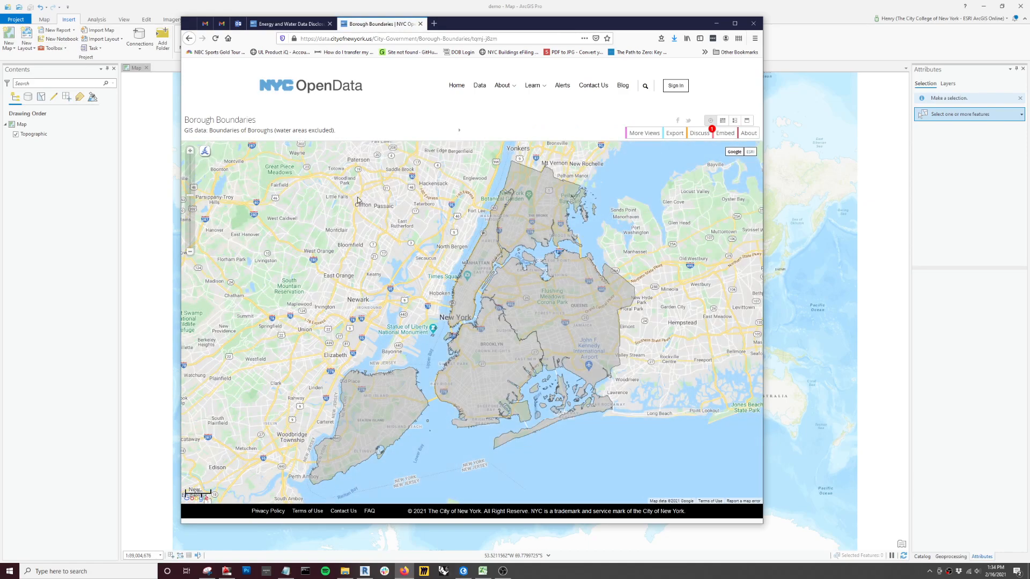
Step: Export the Borough Boundaries dataset as a Shapefile and save Borough Boundaries.zip in the Mapping\Demo 210216 folder
{"action": "left_click", "coordinate": [676, 134]}
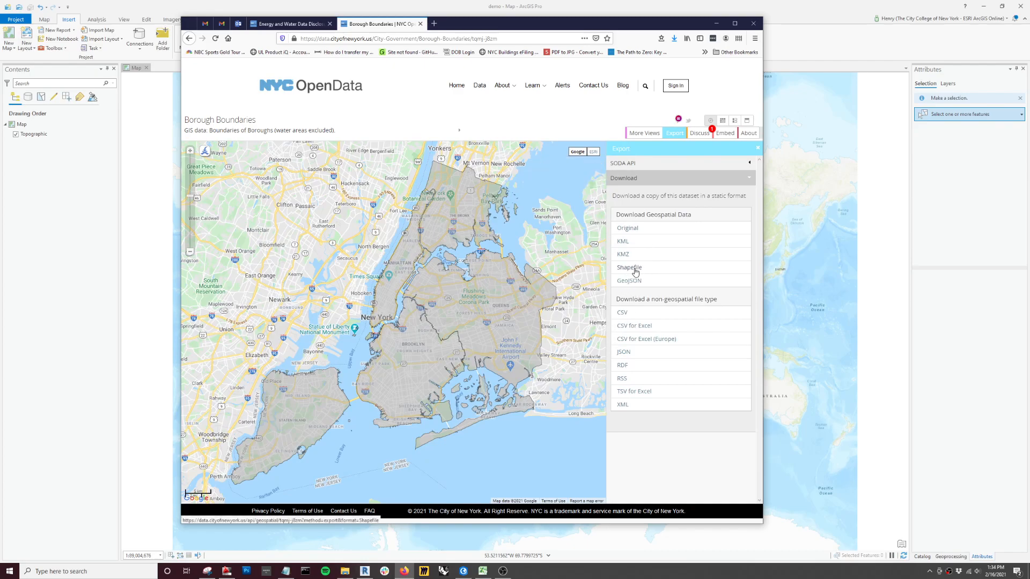
{"action": "left_click", "coordinate": [635, 273]}
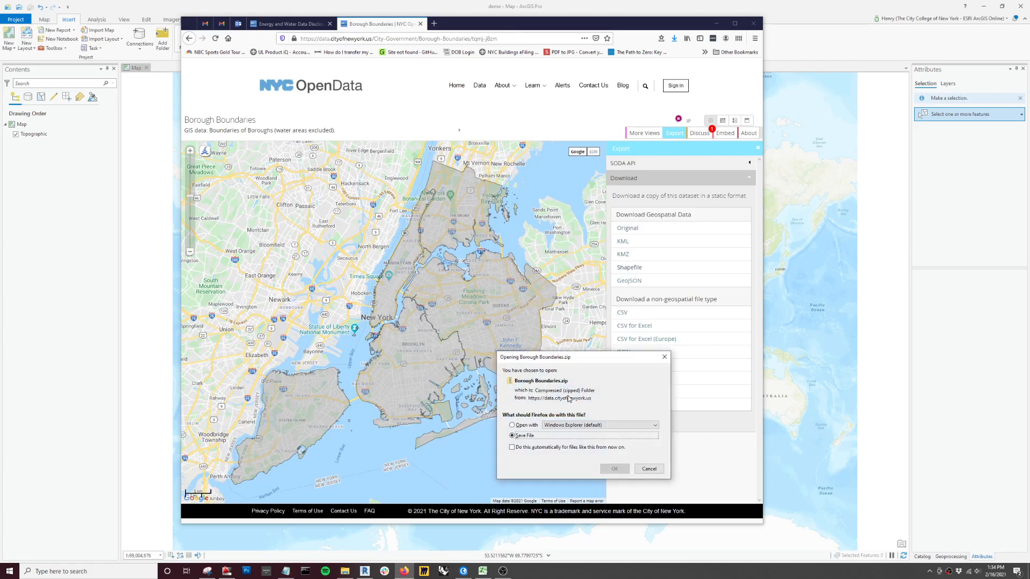
{"action": "left_click", "coordinate": [612, 468]}
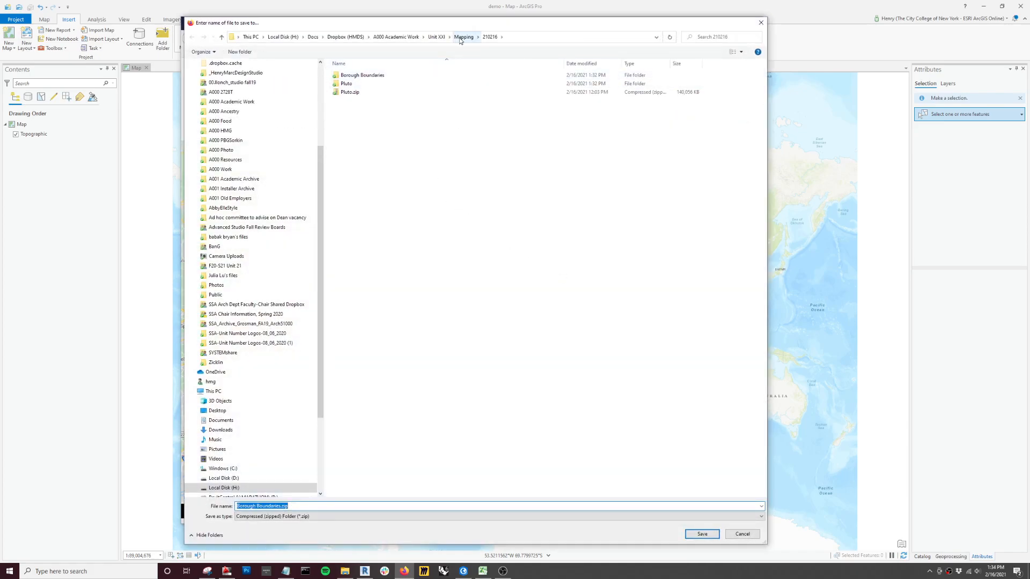
{"action": "left_click", "coordinate": [460, 38]}
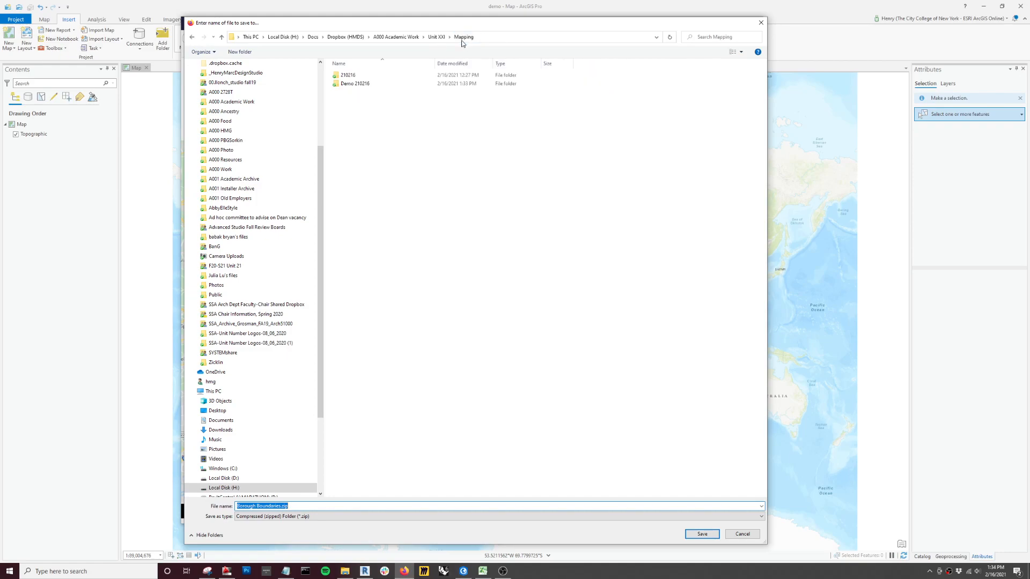
{"action": "double_click", "coordinate": [352, 84]}
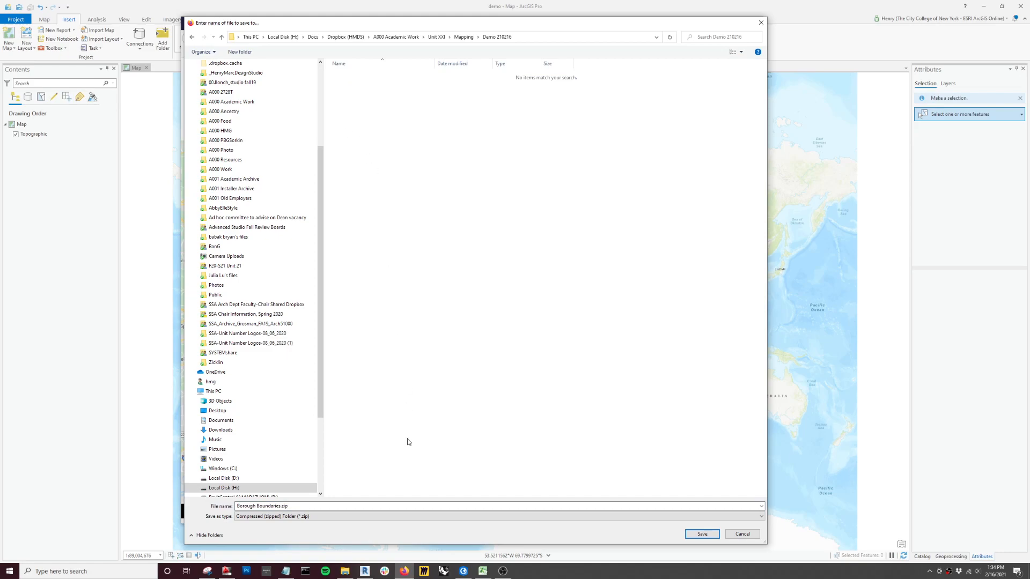
{"action": "left_click", "coordinate": [701, 535]}
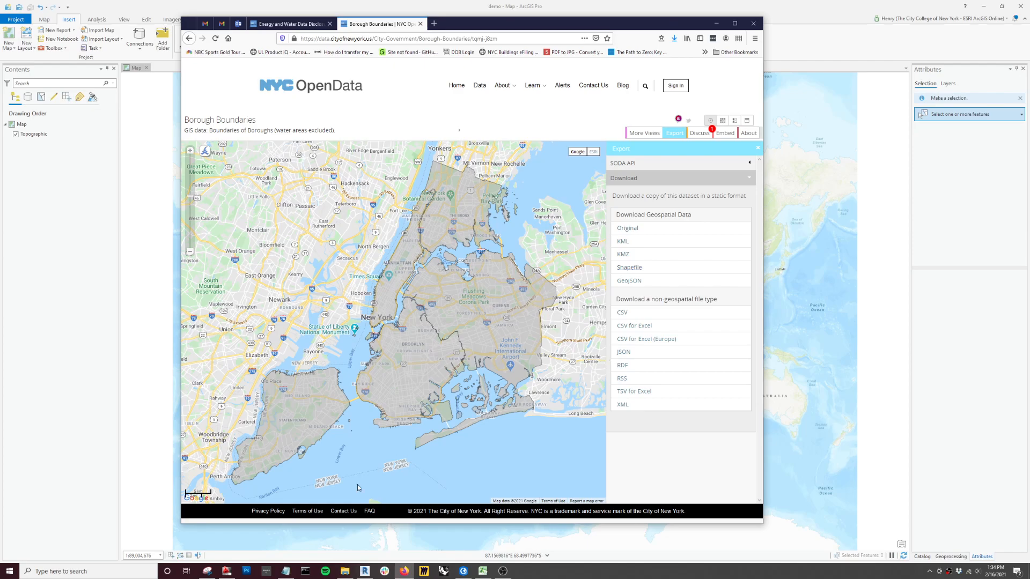
Step: In File Explorer, extract Borough Boundaries.zip from the Demo 210216 folder into its own Borough Boundaries subfolder
{"action": "left_click", "coordinate": [346, 572]}
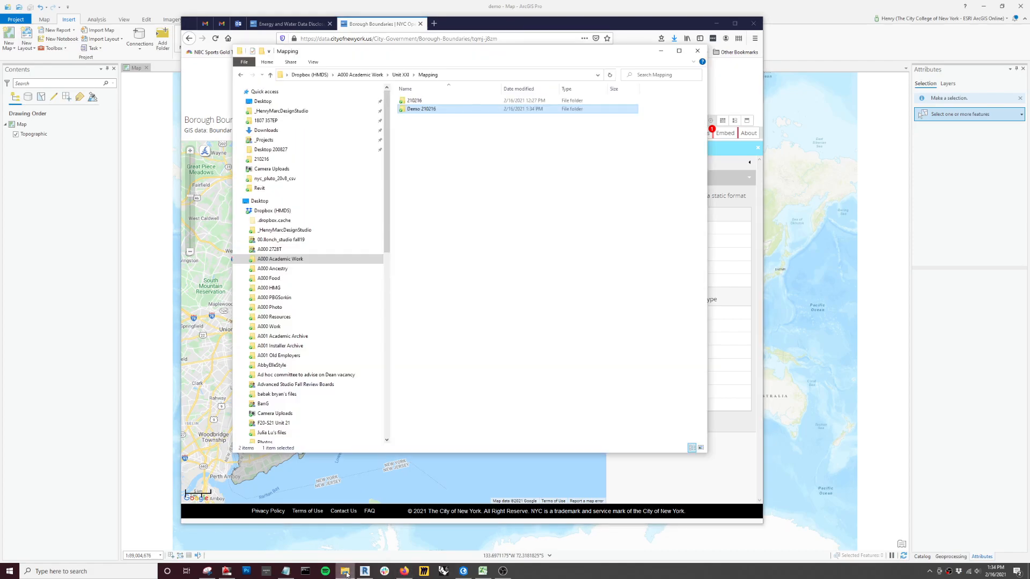
{"action": "double_click", "coordinate": [417, 109]}
{"action": "right_click", "coordinate": [434, 104]}
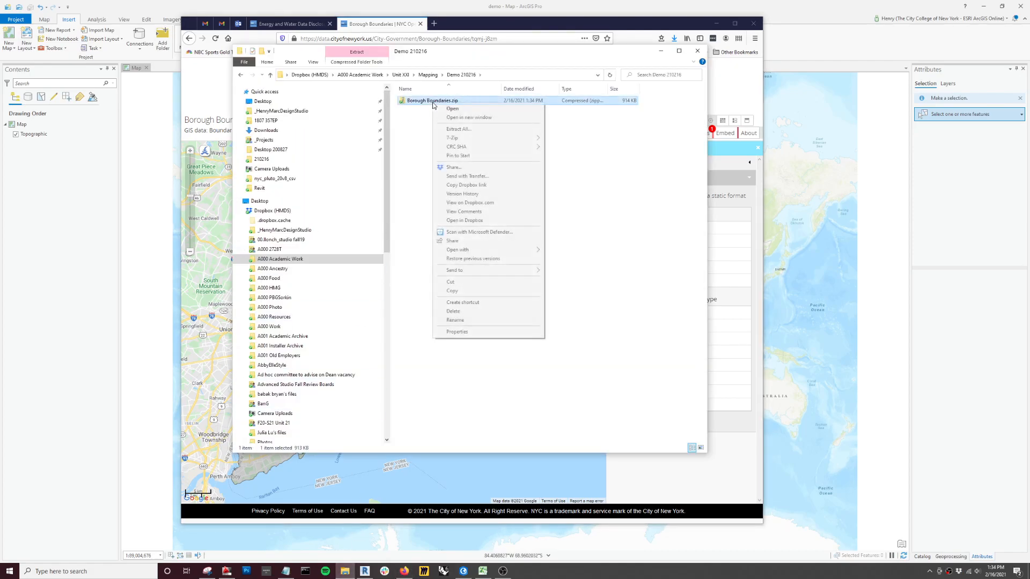
{"action": "left_click", "coordinate": [451, 129]}
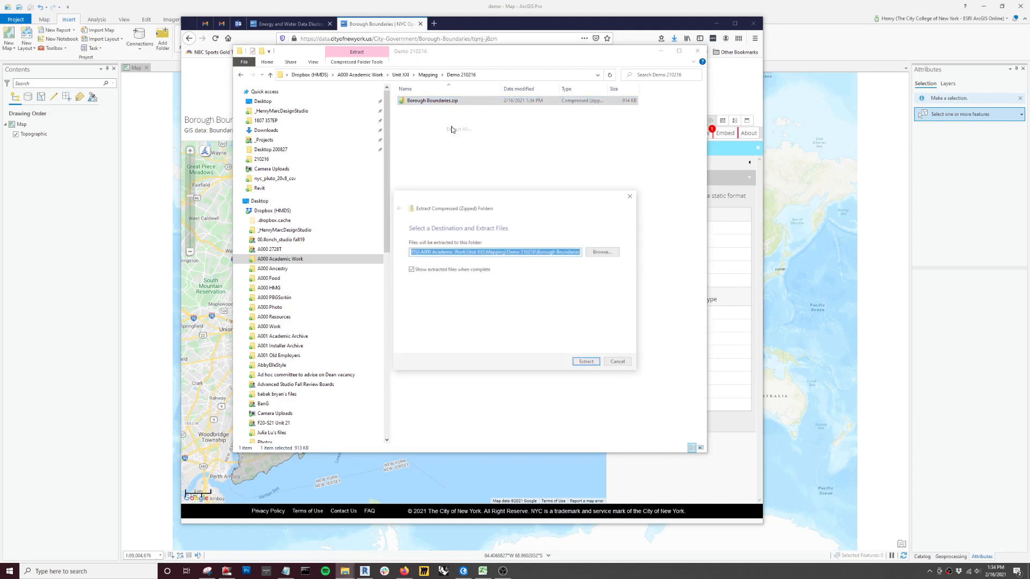
{"action": "left_click", "coordinate": [588, 364]}
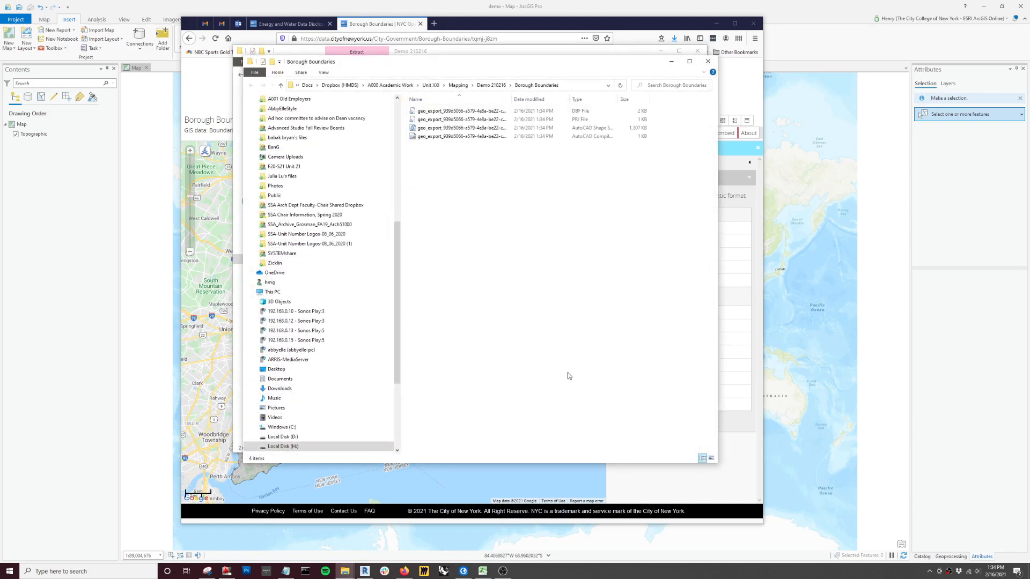
Step: Return to the Demo 210216 folder and permanently delete Borough Boundaries.zip
{"action": "left_click", "coordinate": [500, 87]}
{"action": "left_click", "coordinate": [427, 121]}
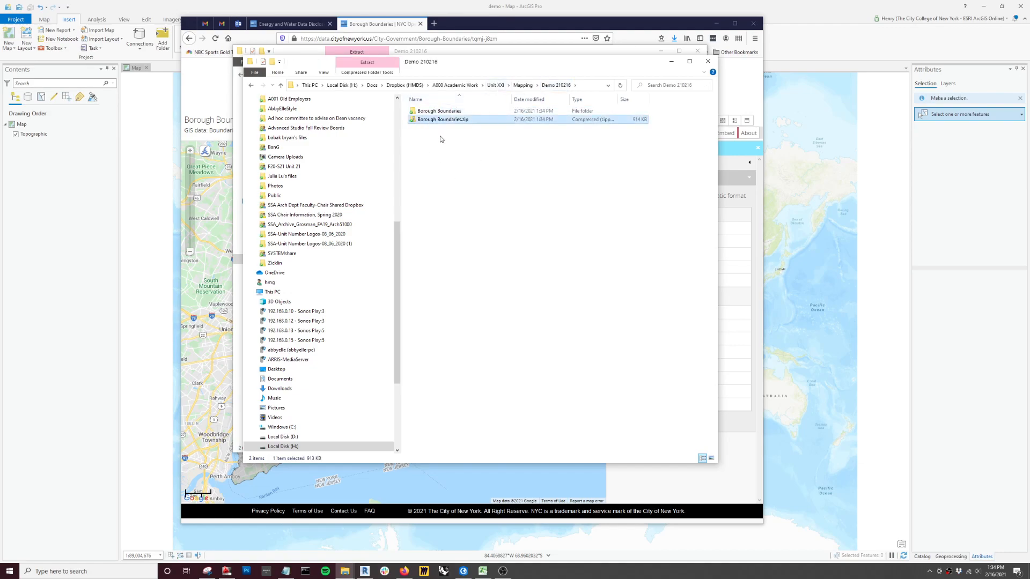
{"action": "key", "text": "shift+Delete"}
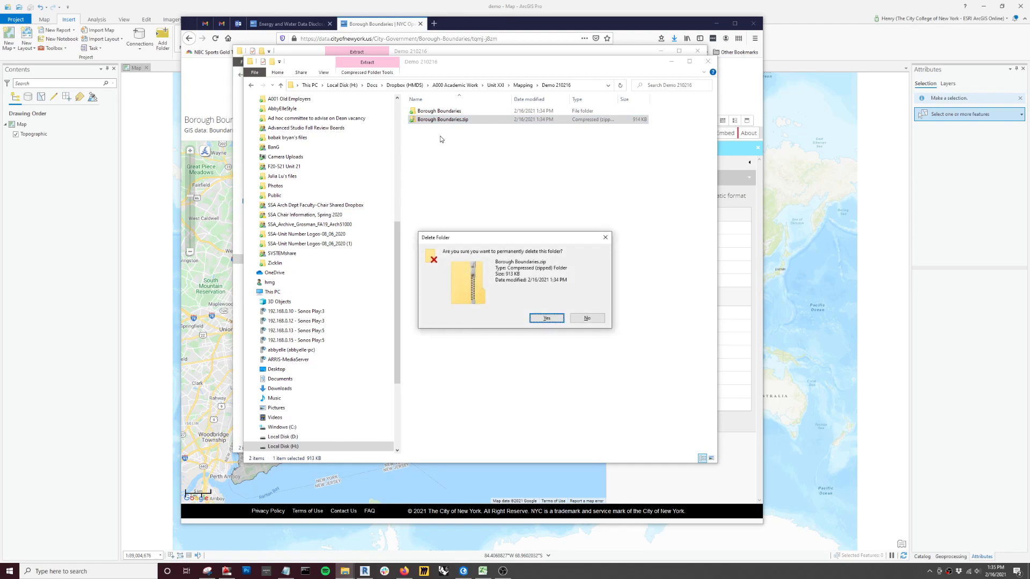
{"action": "left_click", "coordinate": [546, 319]}
Step: Switch back to ArcGIS Pro and close the Attributes and Geoprocessing panes so that the Catalog shows
{"action": "left_click", "coordinate": [65, 306]}
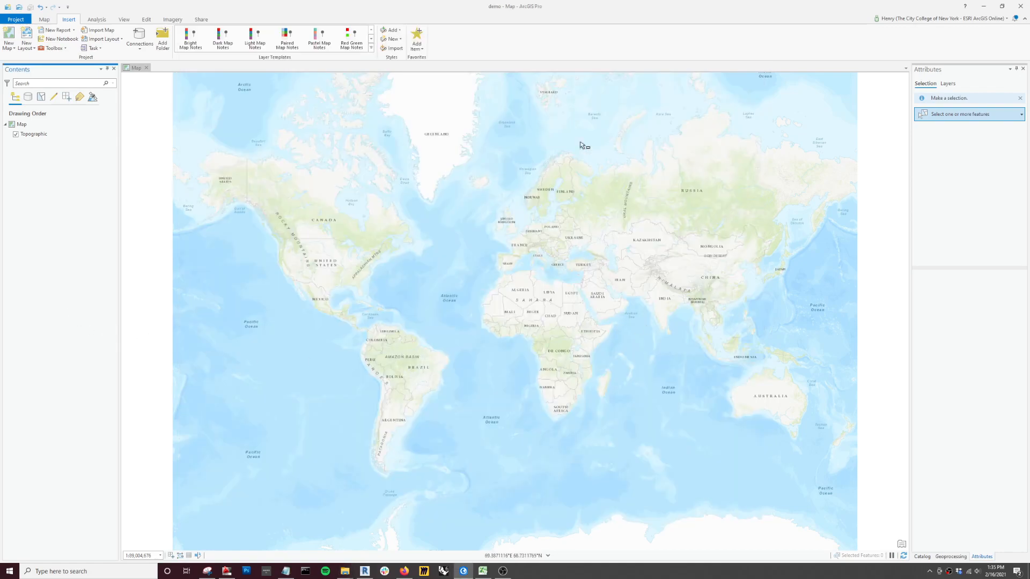
{"action": "left_click", "coordinate": [1023, 69]}
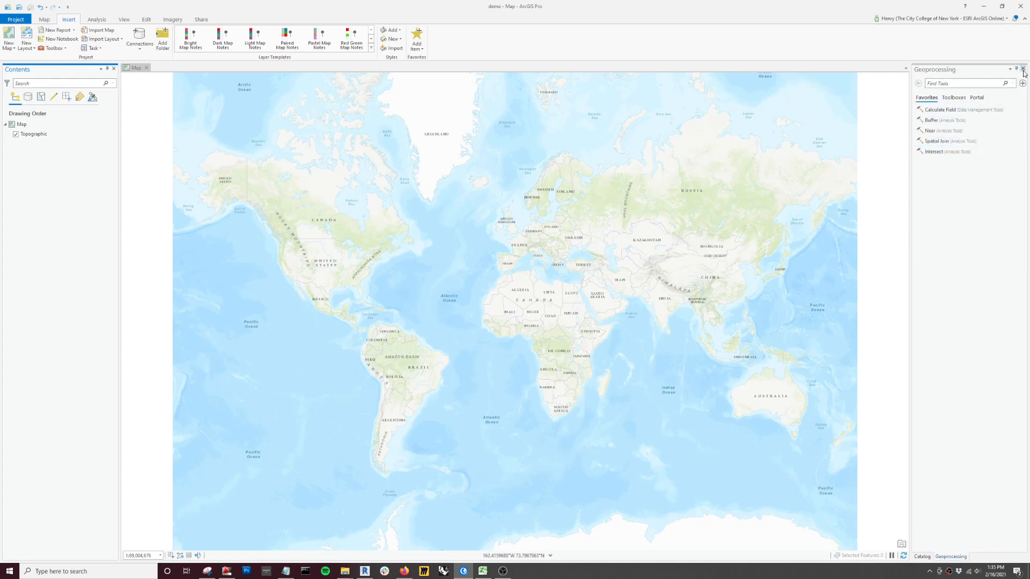
{"action": "left_click", "coordinate": [1023, 69]}
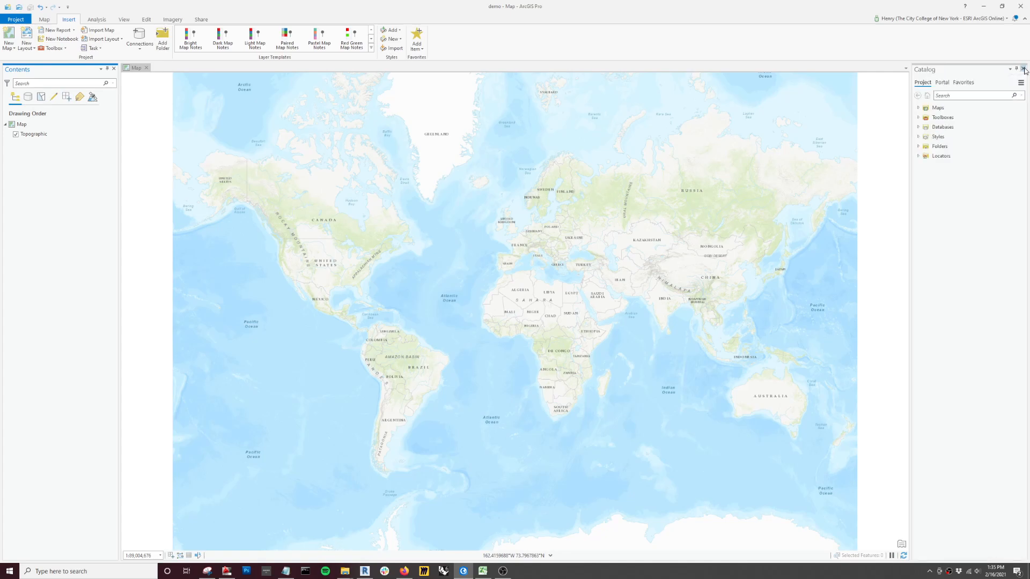
Step: Add a folder connection to Demo 210216 in the project, using the folder path copied from File Explorer
{"action": "left_click", "coordinate": [918, 148]}
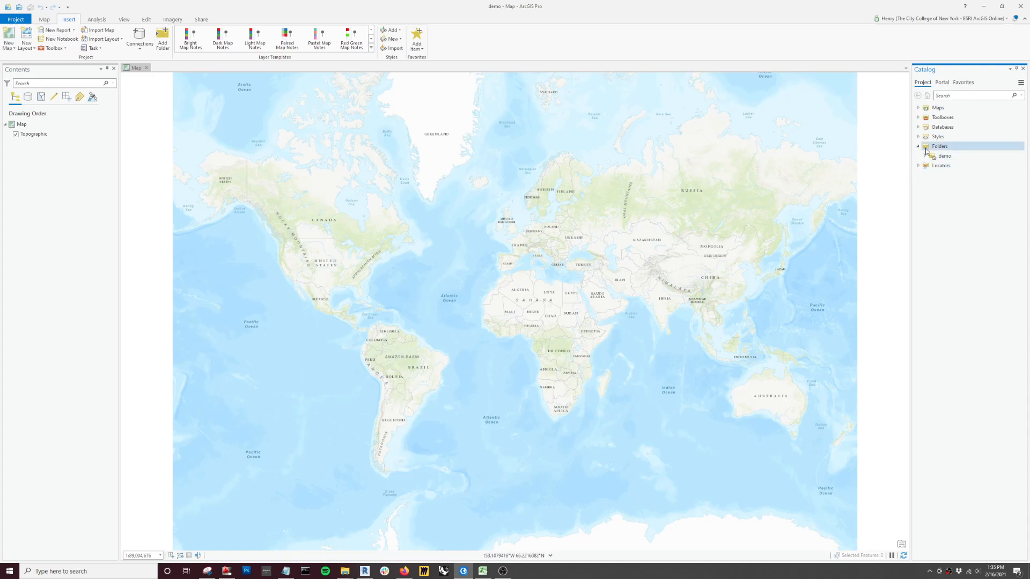
{"action": "right_click", "coordinate": [945, 148]}
{"action": "left_click", "coordinate": [965, 152]}
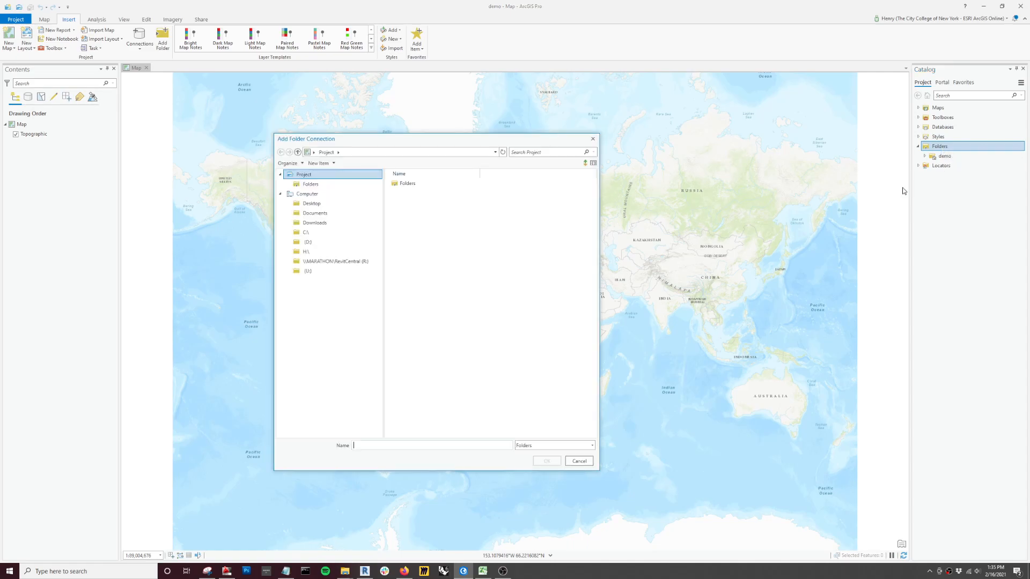
{"action": "left_click", "coordinate": [345, 571]}
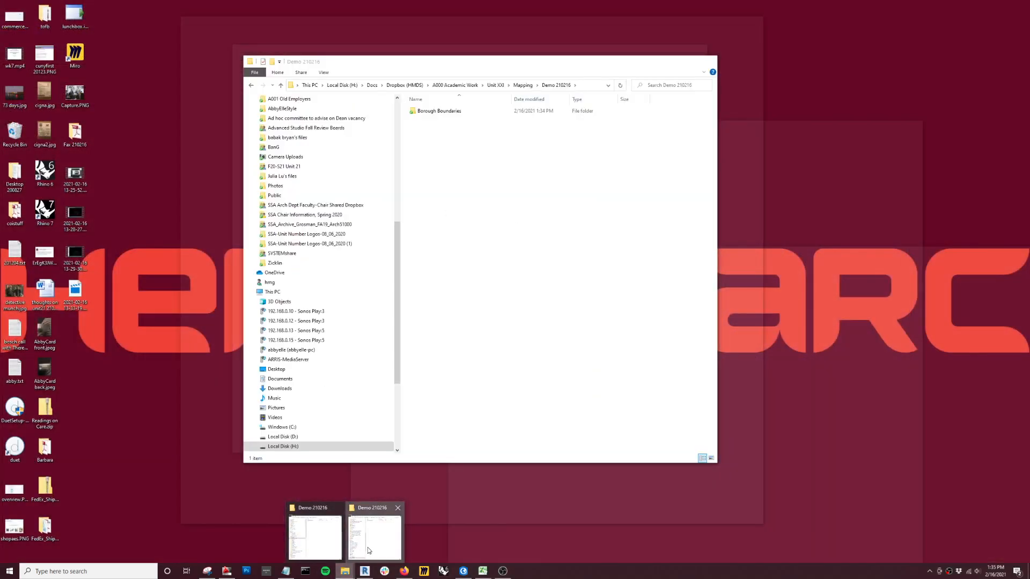
{"action": "left_click", "coordinate": [369, 550]}
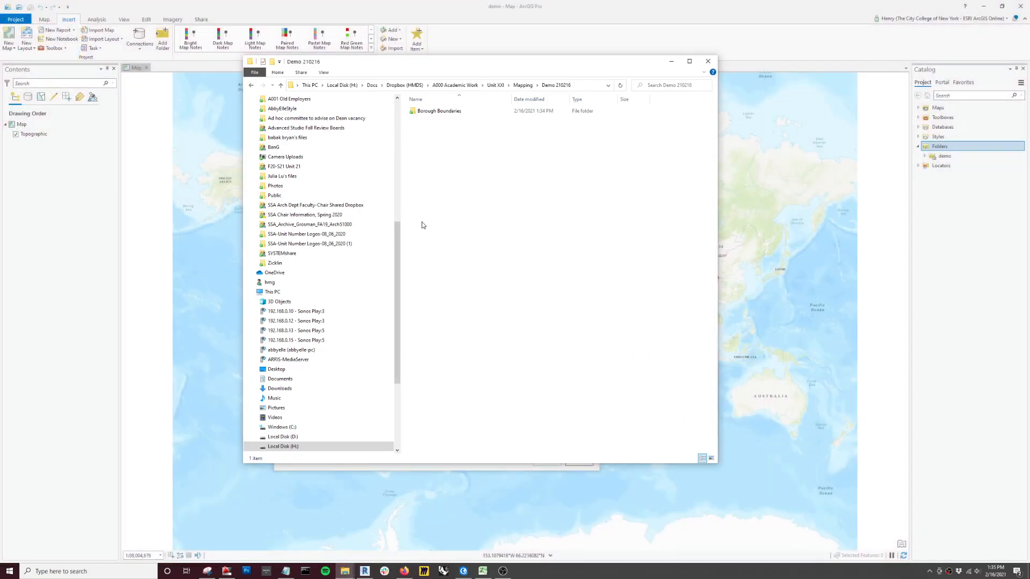
{"action": "left_click", "coordinate": [587, 85]}
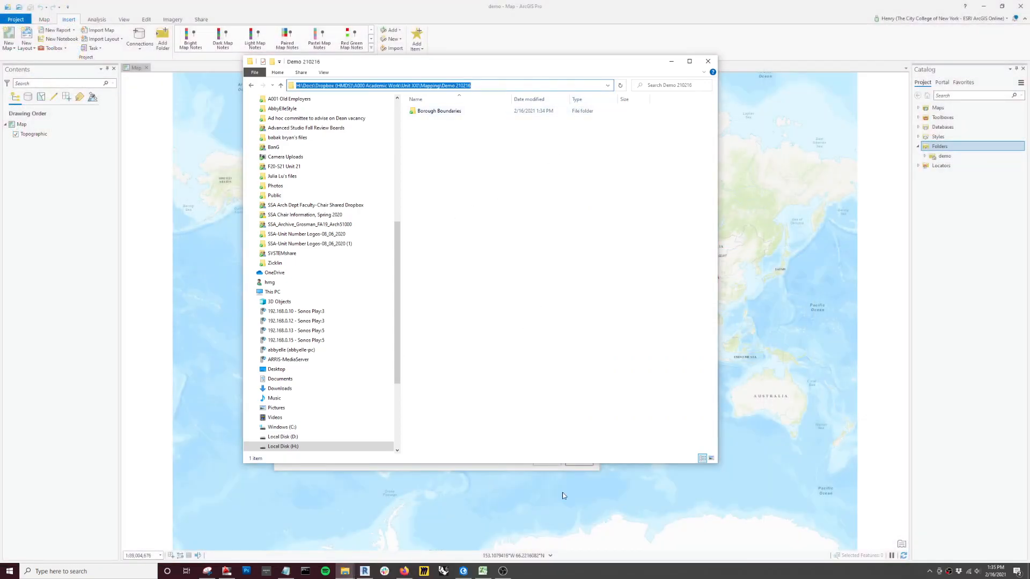
{"action": "left_click", "coordinate": [940, 362]}
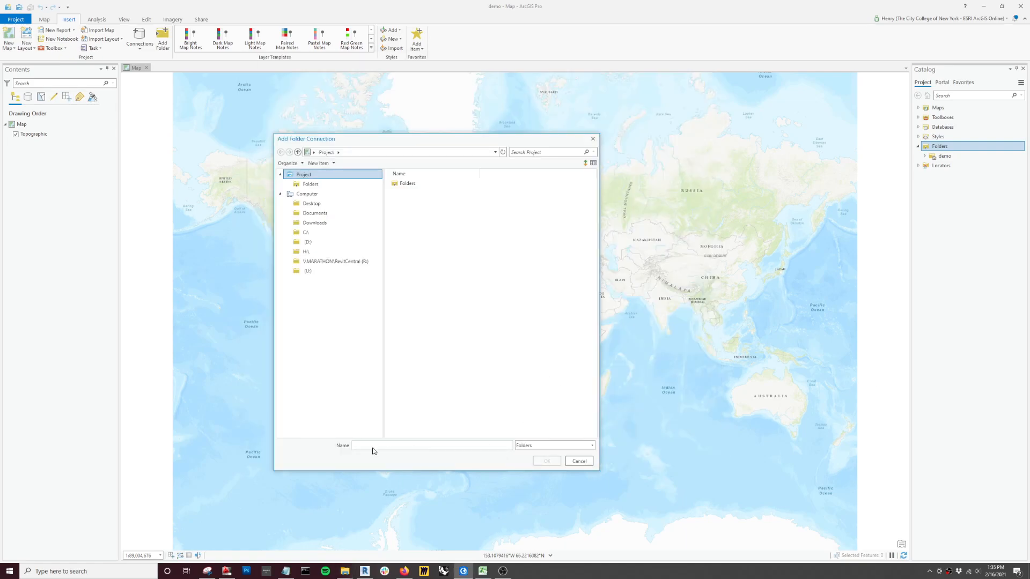
{"action": "key", "text": "ctrl+v"}
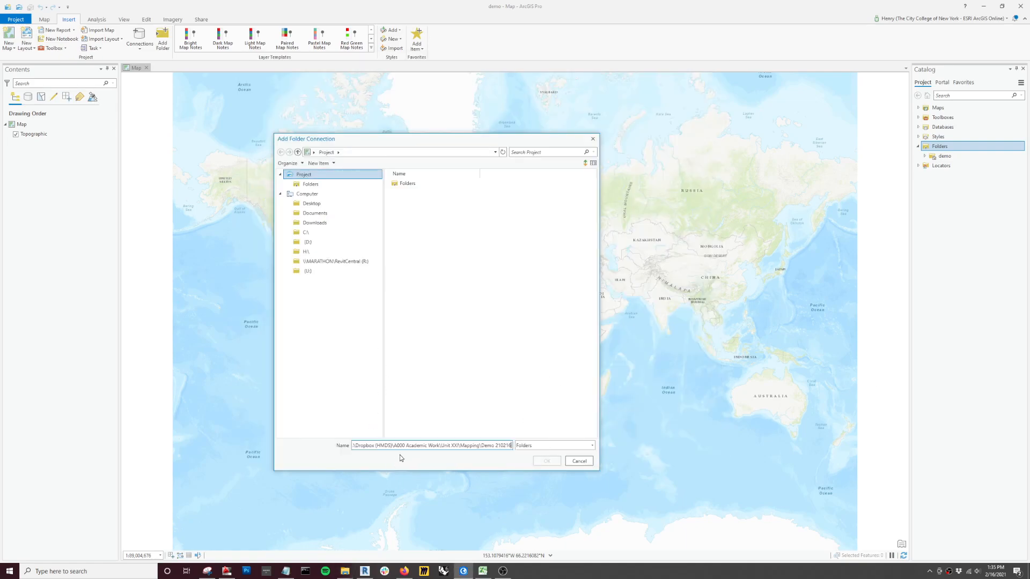
{"action": "key", "text": "Return"}
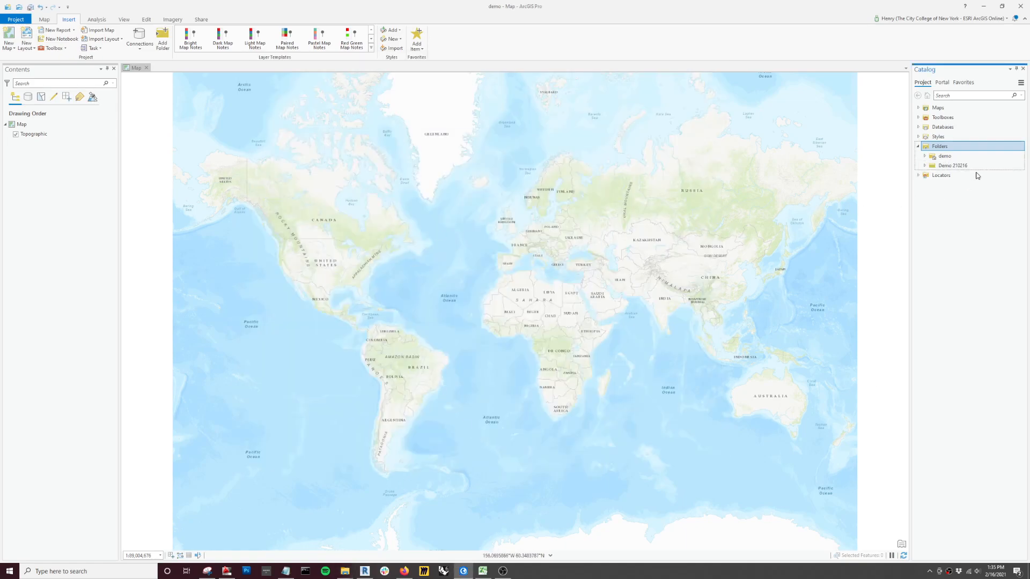
Step: Add the geo_export shapefile from the Borough Boundaries folder of Demo 210216 to the map
{"action": "left_click", "coordinate": [924, 166]}
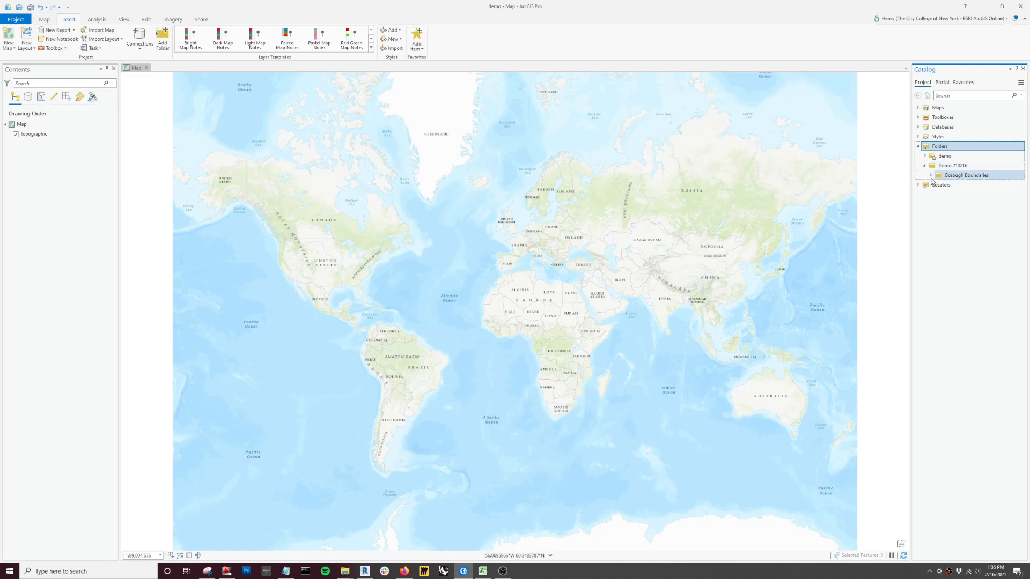
{"action": "left_click", "coordinate": [932, 176]}
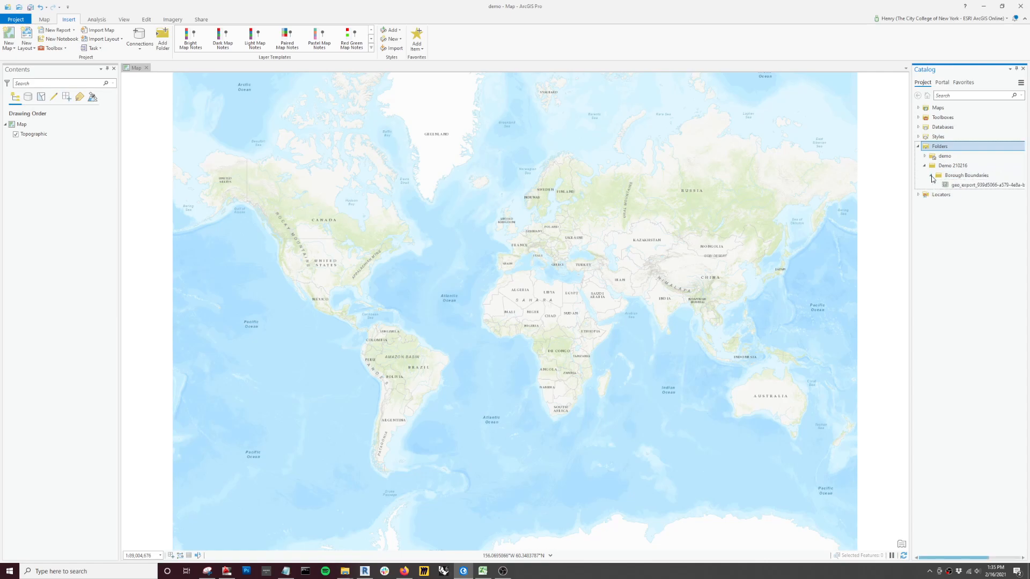
{"action": "left_click", "coordinate": [973, 185]}
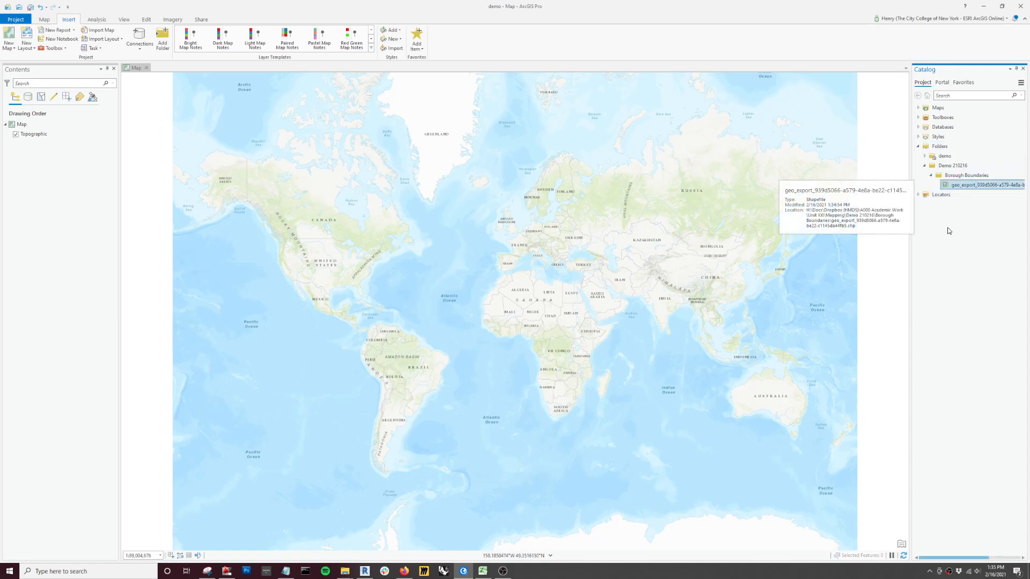
{"action": "left_click_drag", "start_coordinate": [960, 188], "coordinate": [571, 258]}
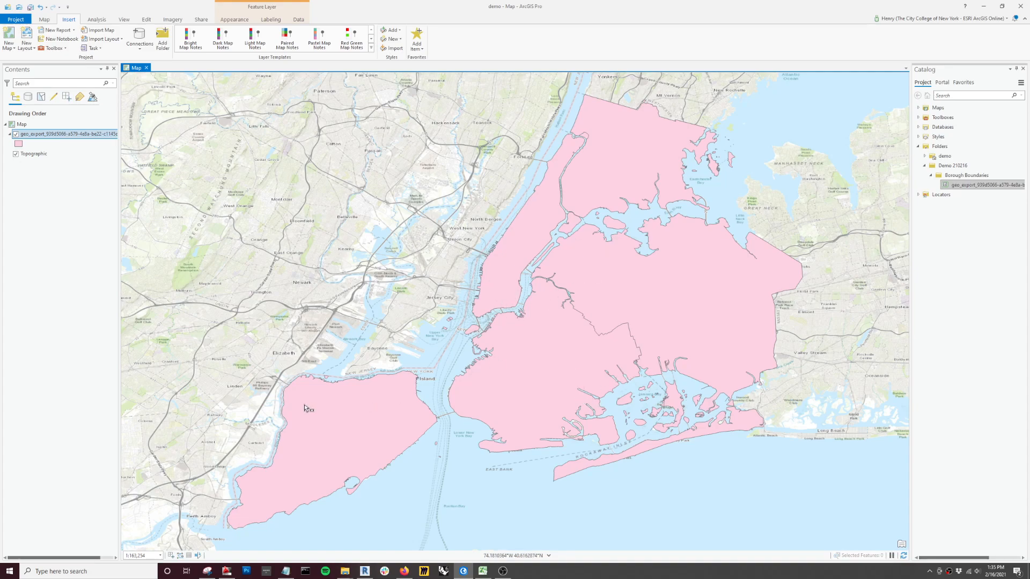
Step: Set the map's coordinate system to NAD 1983 (2011) StatePlane New York Long Isl FIPS 3104 (US Feet), found by searching "new york"
{"action": "left_click", "coordinate": [22, 19]}
{"action": "key", "text": "Escape"}
{"action": "right_click", "coordinate": [20, 125]}
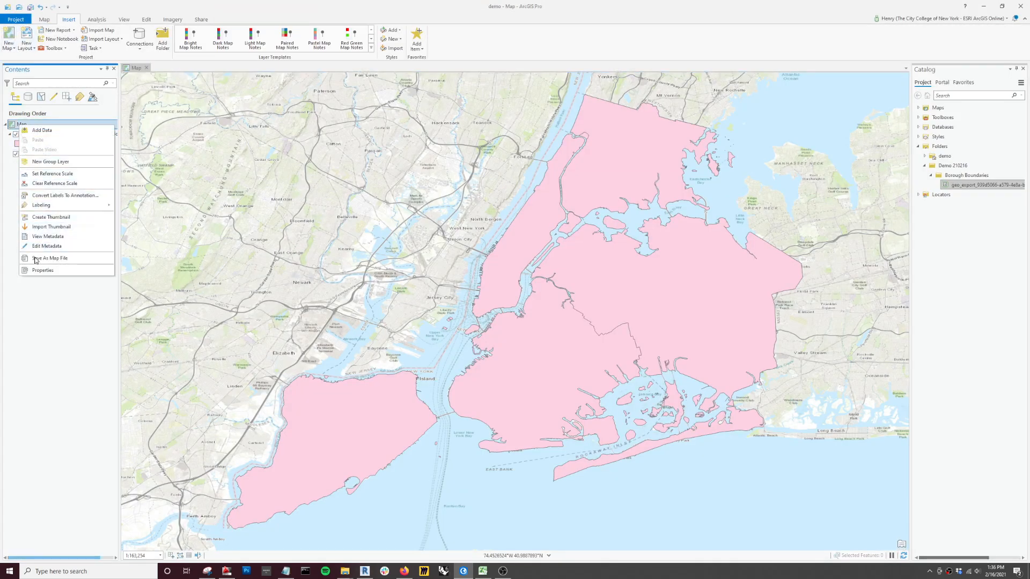
{"action": "left_click", "coordinate": [43, 271]}
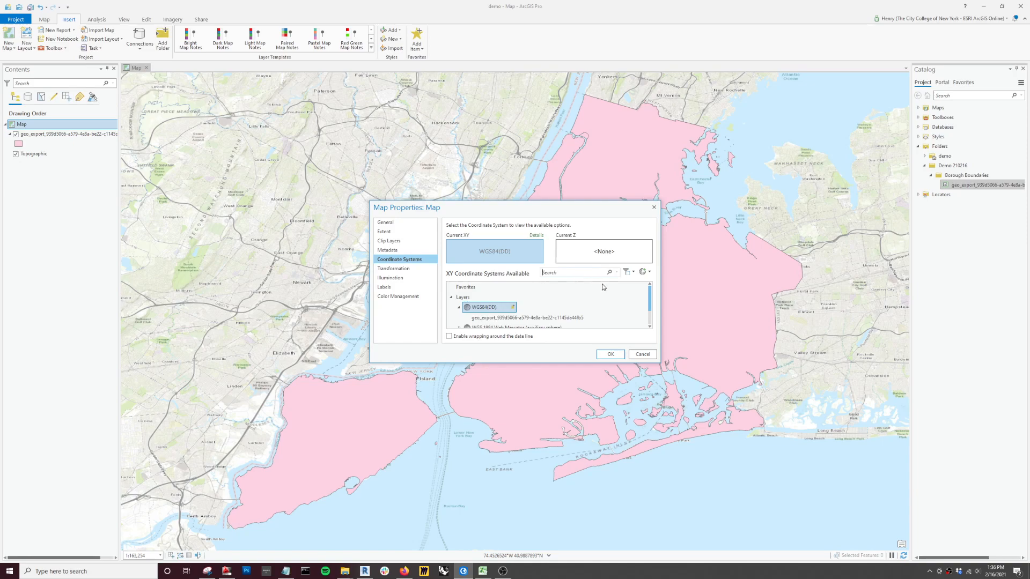
{"action": "type", "text": "new york"}
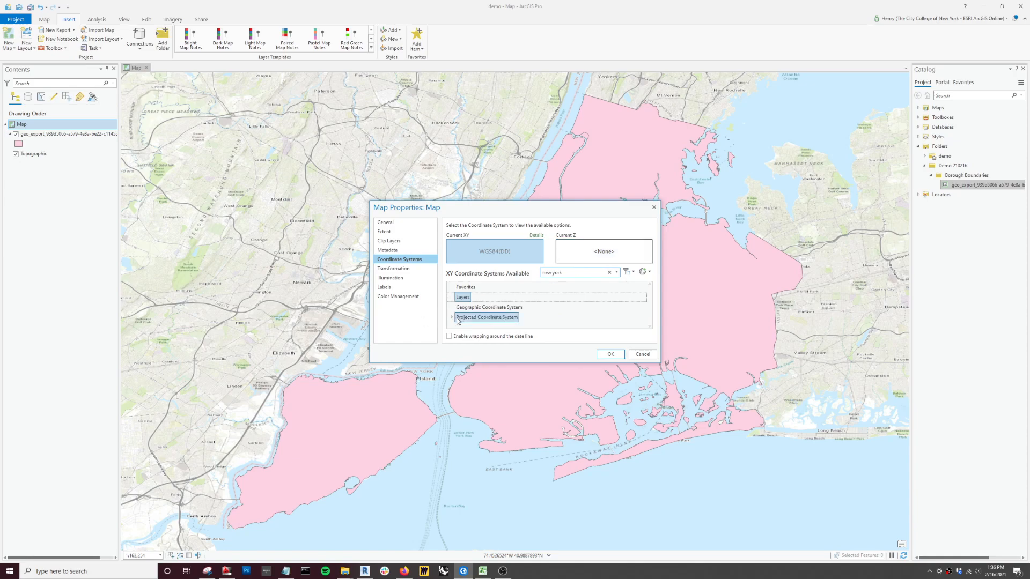
{"action": "left_click", "coordinate": [453, 319]}
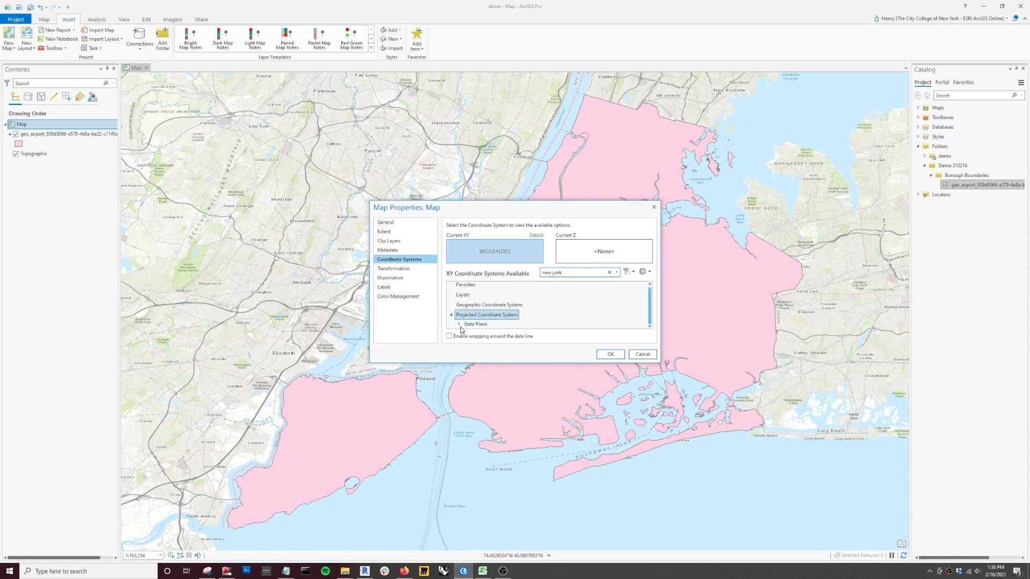
{"action": "left_click", "coordinate": [460, 326]}
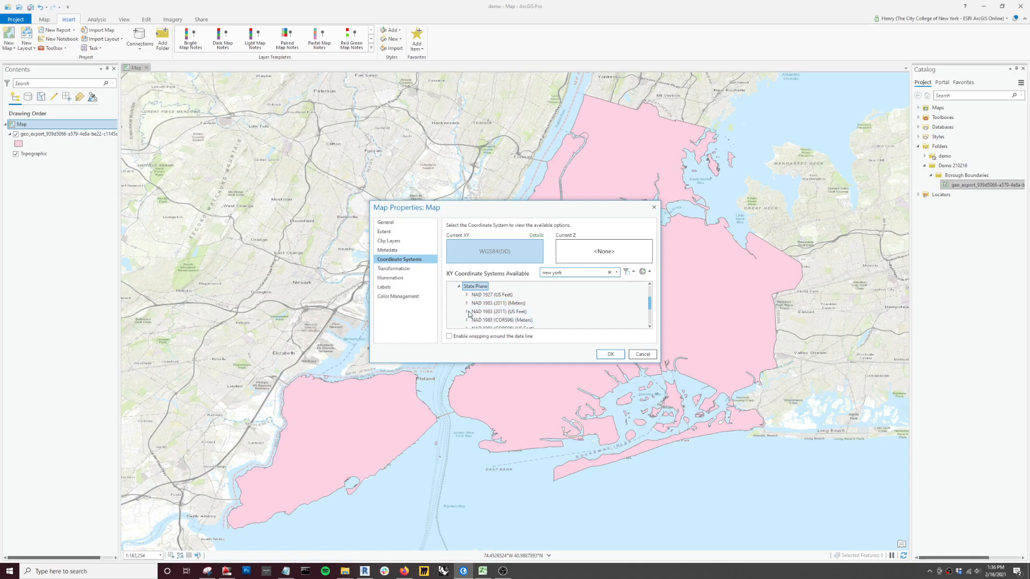
{"action": "left_click", "coordinate": [468, 314]}
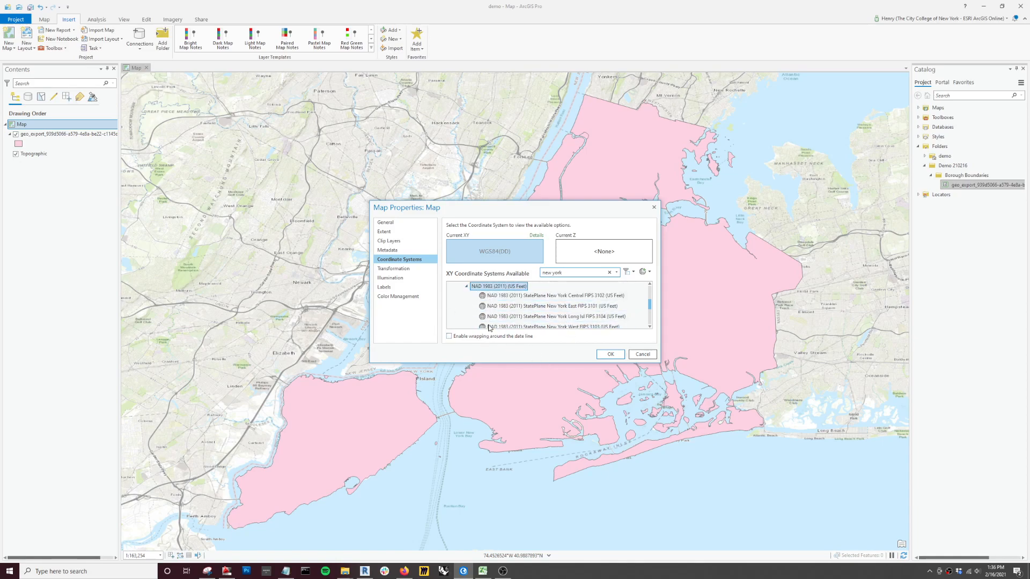
{"action": "left_click", "coordinate": [544, 320]}
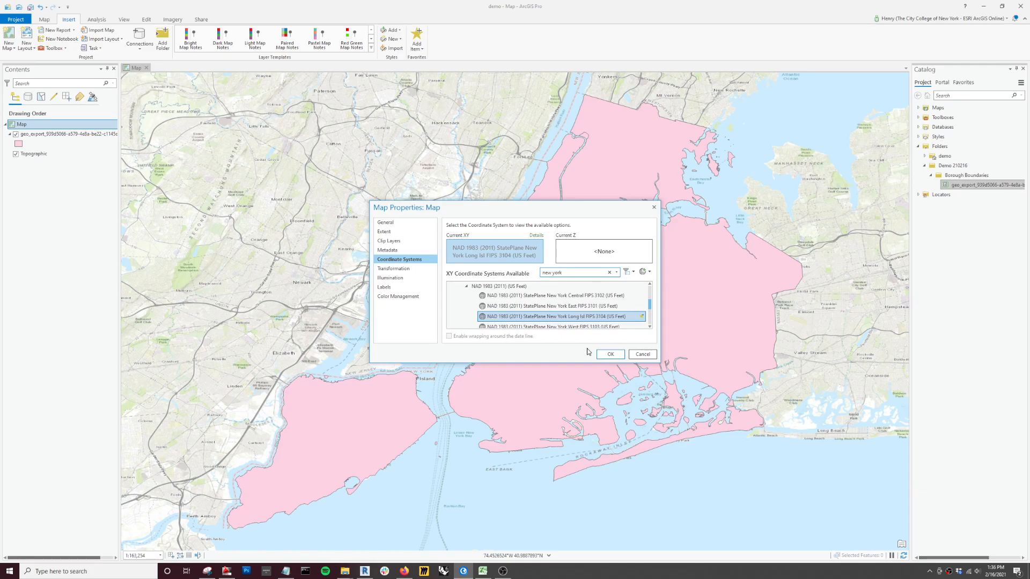
{"action": "left_click", "coordinate": [611, 355]}
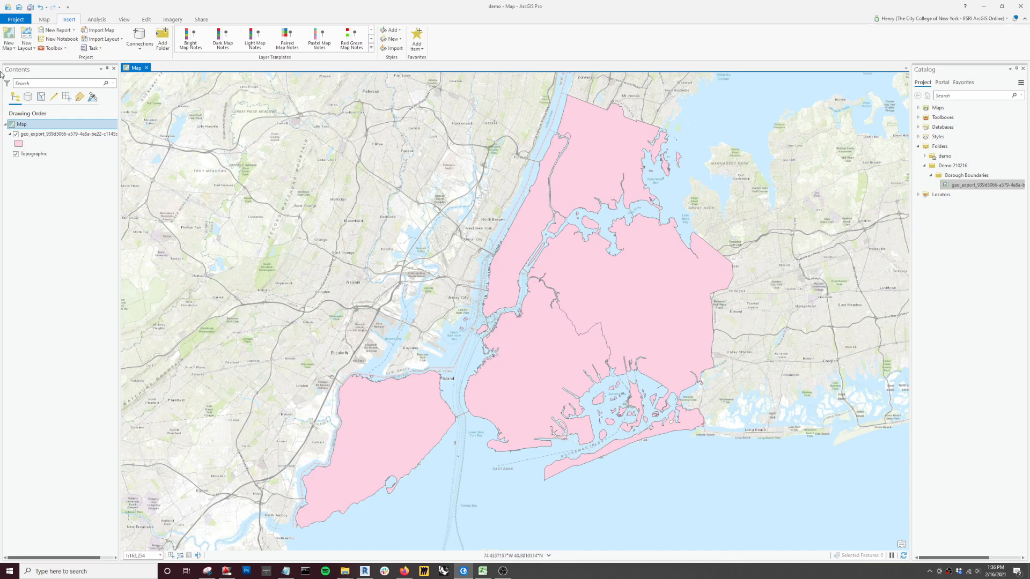
Step: Save the project as demoMap 210216 in the Demo 210216 folder, using the folder path copied from File Explorer
{"action": "left_click", "coordinate": [16, 20]}
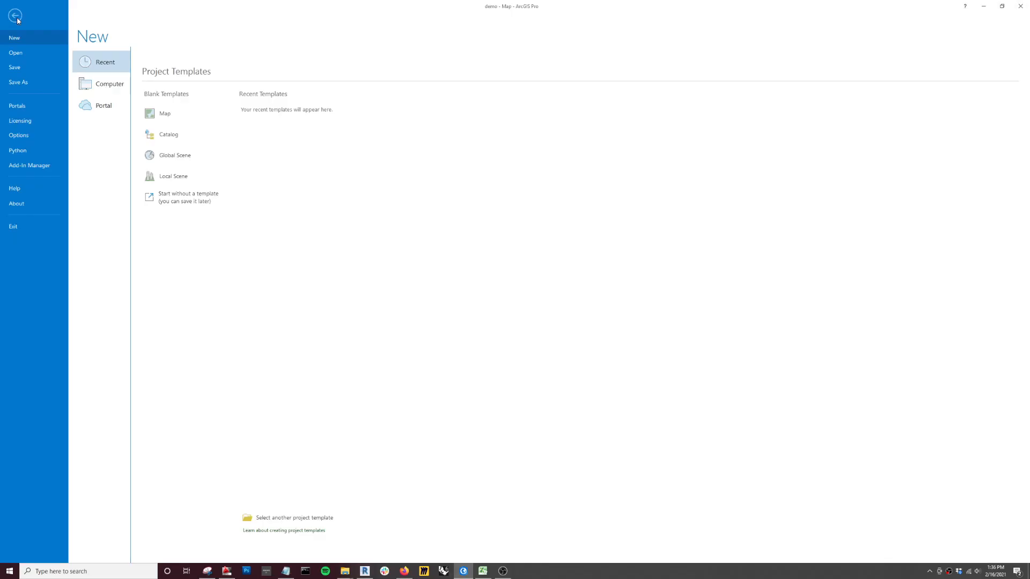
{"action": "left_click", "coordinate": [19, 82]}
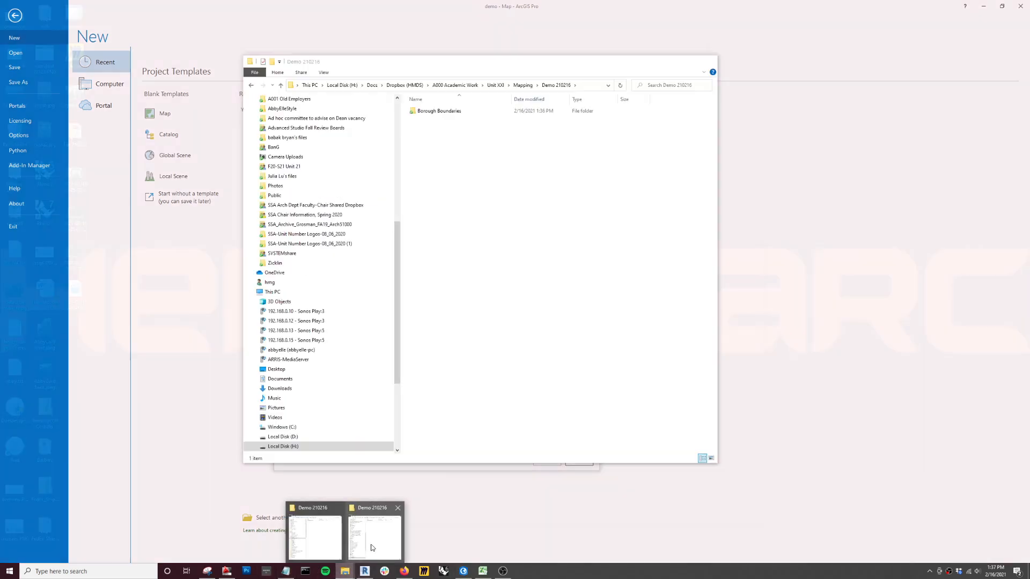
{"action": "left_click", "coordinate": [374, 532]}
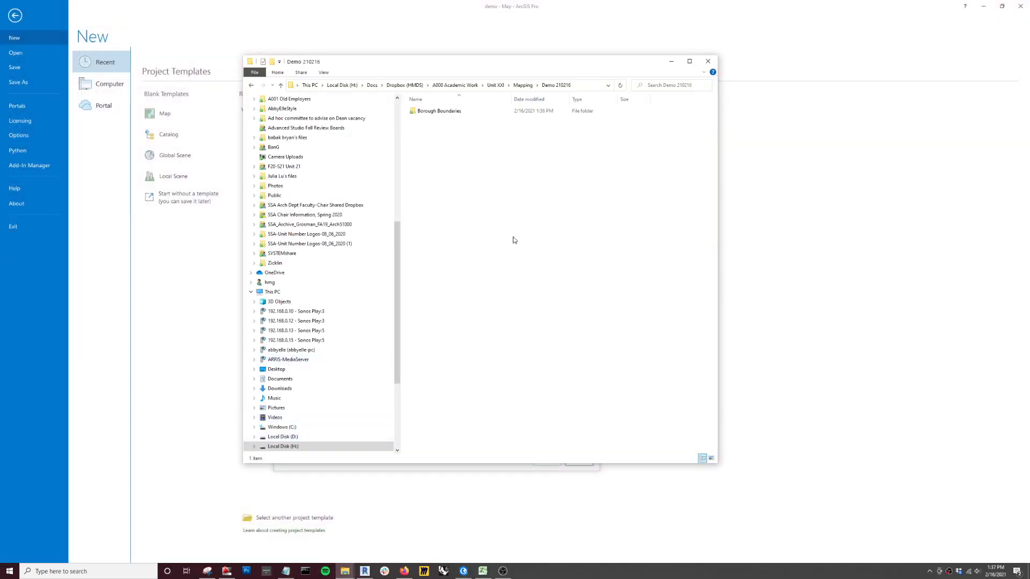
{"action": "left_click", "coordinate": [580, 88]}
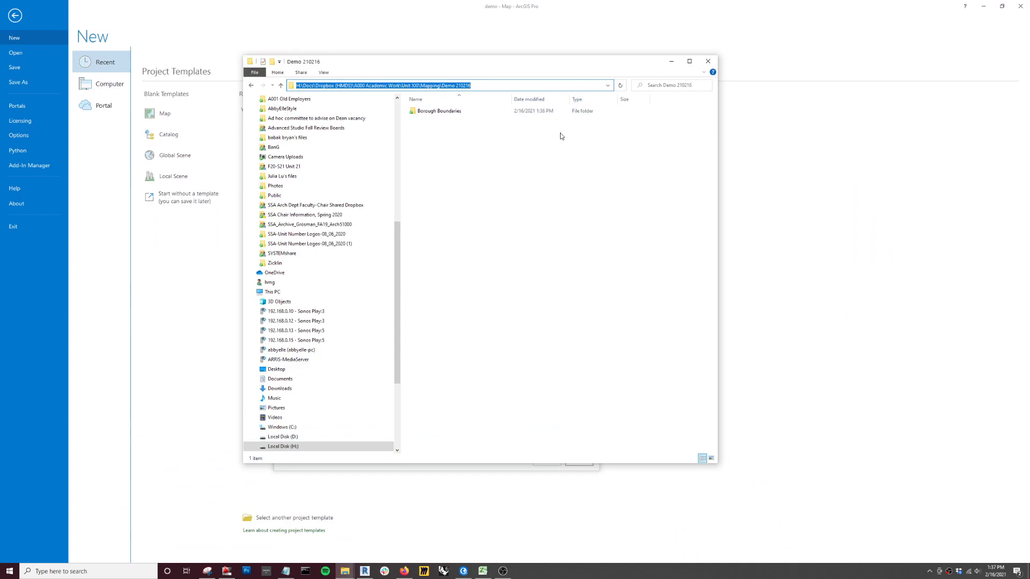
{"action": "left_click", "coordinate": [465, 573]}
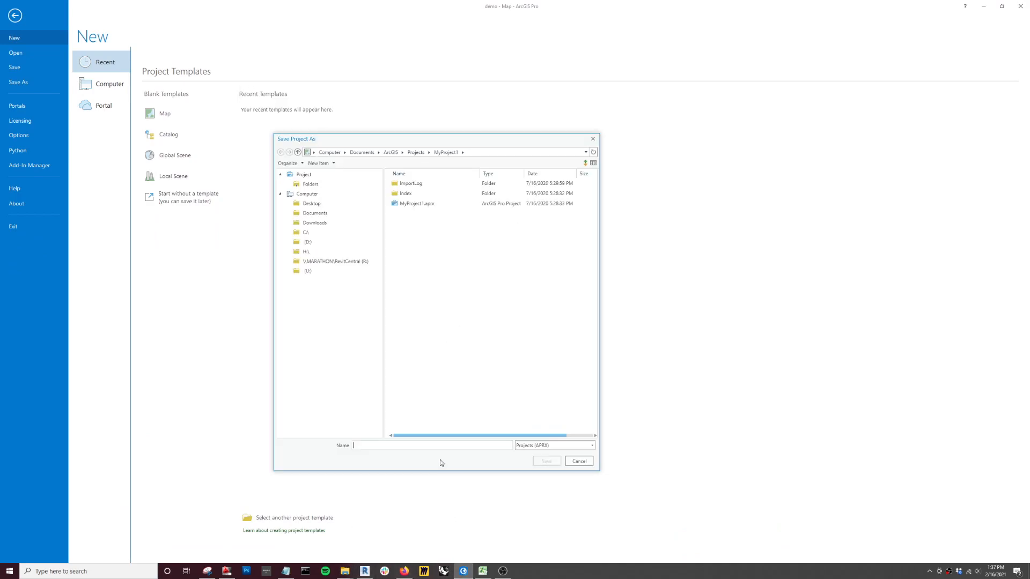
{"action": "key", "text": "ctrl+v"}
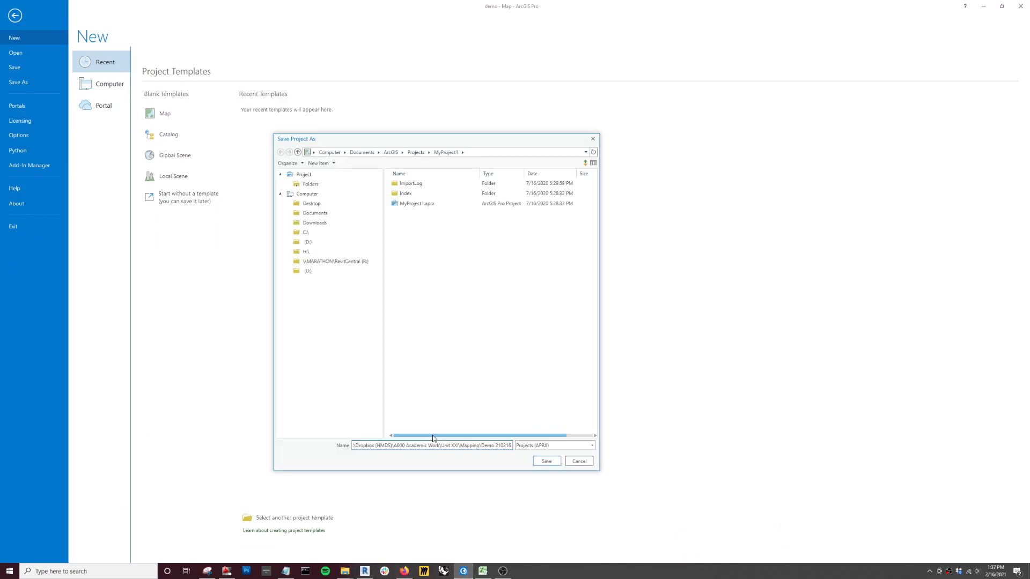
{"action": "key", "text": "Return"}
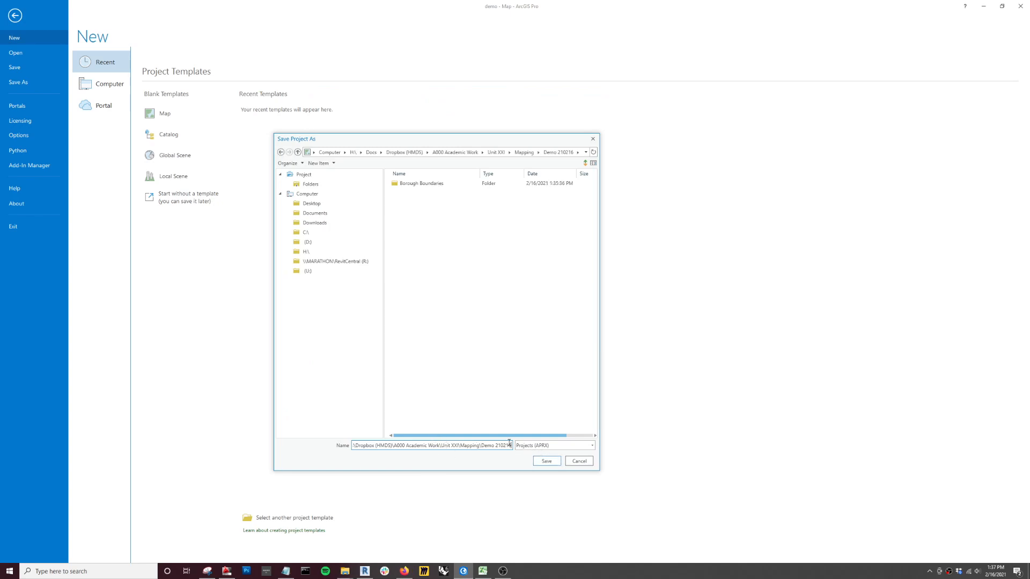
{"action": "key", "text": "ctrl+a"}
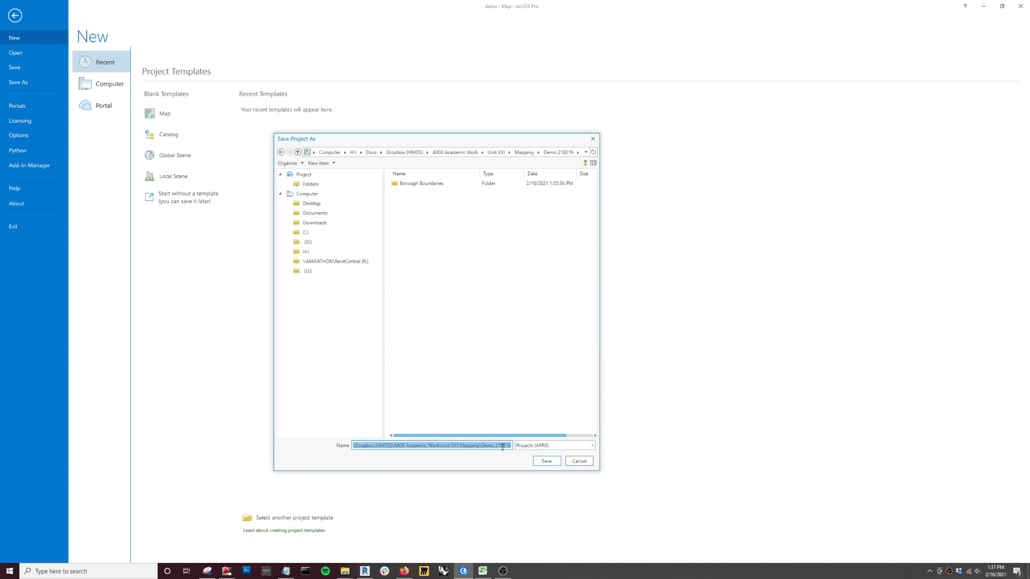
{"action": "type", "text": "demoMap"}
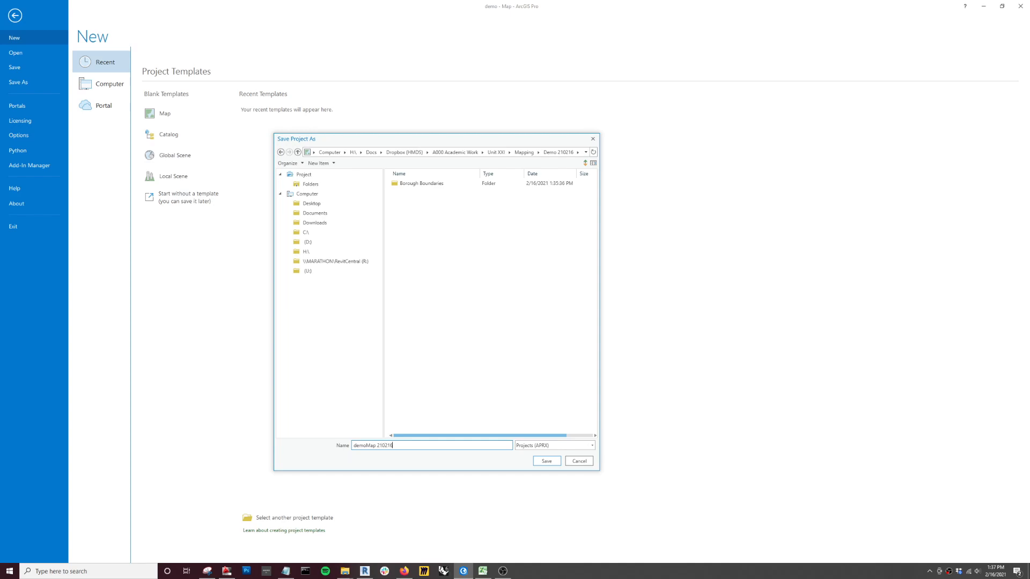
{"action": "key", "text": "Return"}
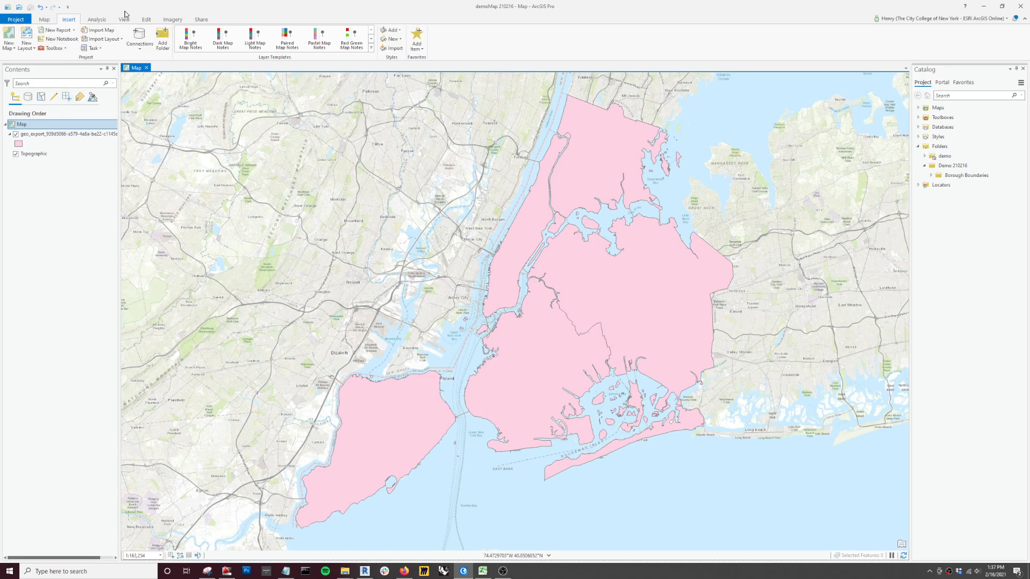
Step: Select the Manhattan borough on the map and export it to demo.gdb as a feature class named Manhattan
{"action": "left_click", "coordinate": [524, 237]}
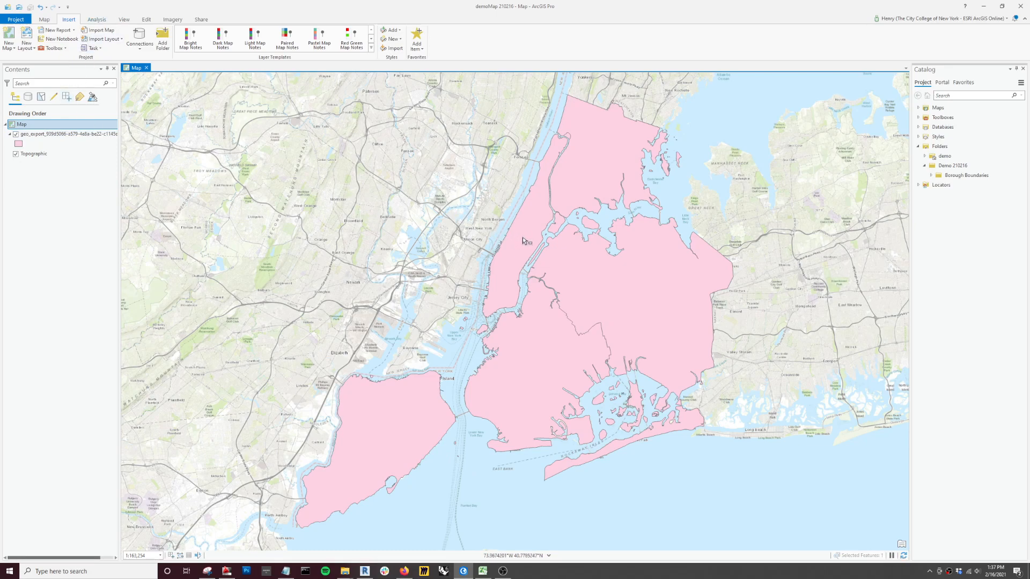
{"action": "right_click", "coordinate": [43, 135]}
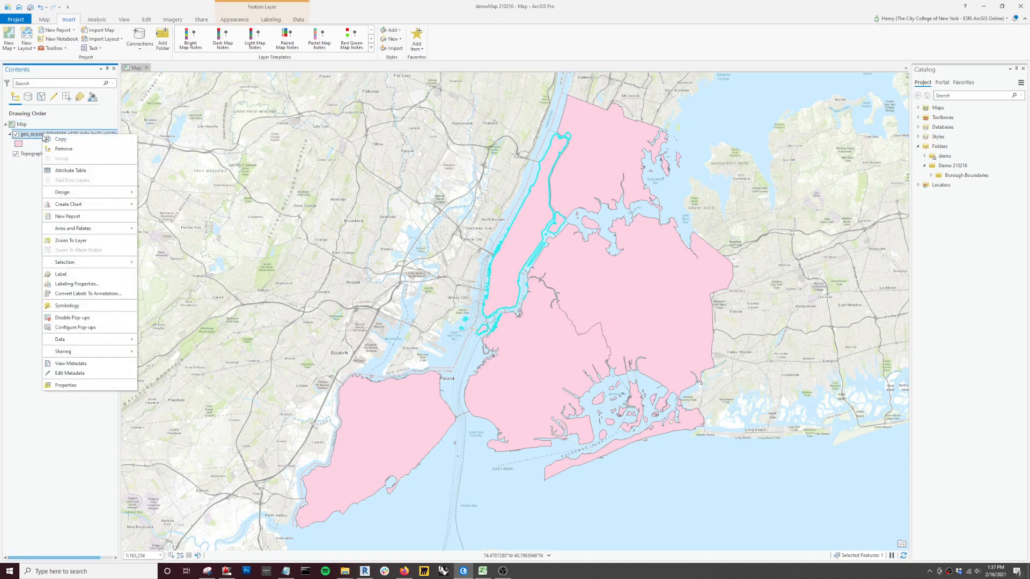
{"action": "mouse_move", "coordinate": [72, 343]}
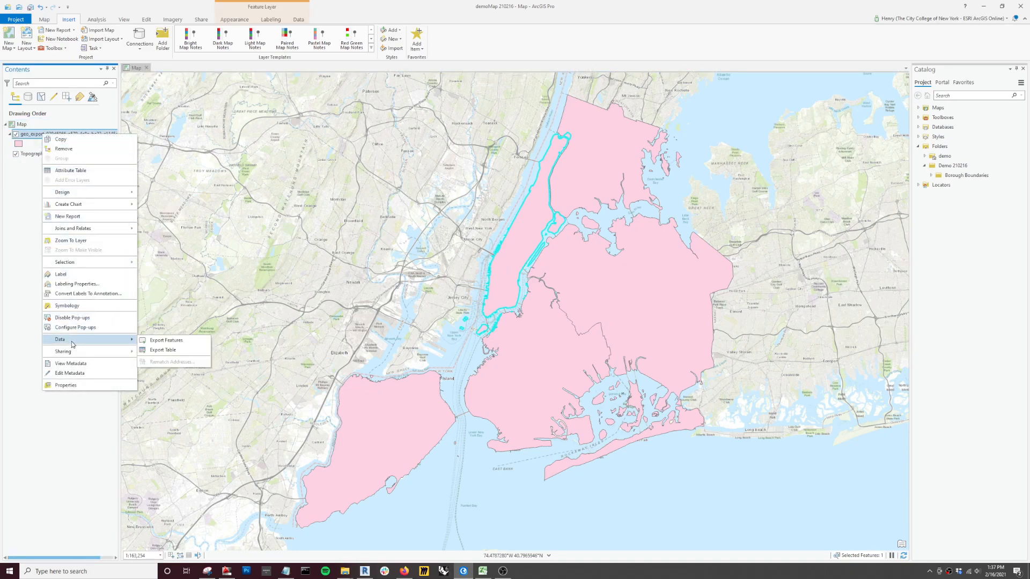
{"action": "left_click", "coordinate": [164, 343]}
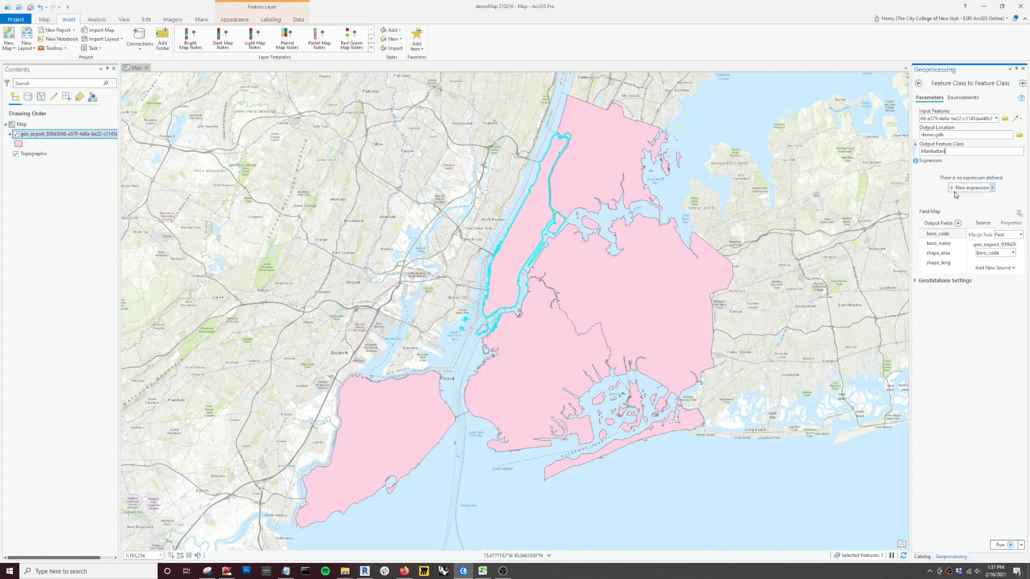
{"action": "left_click", "coordinate": [1003, 546]}
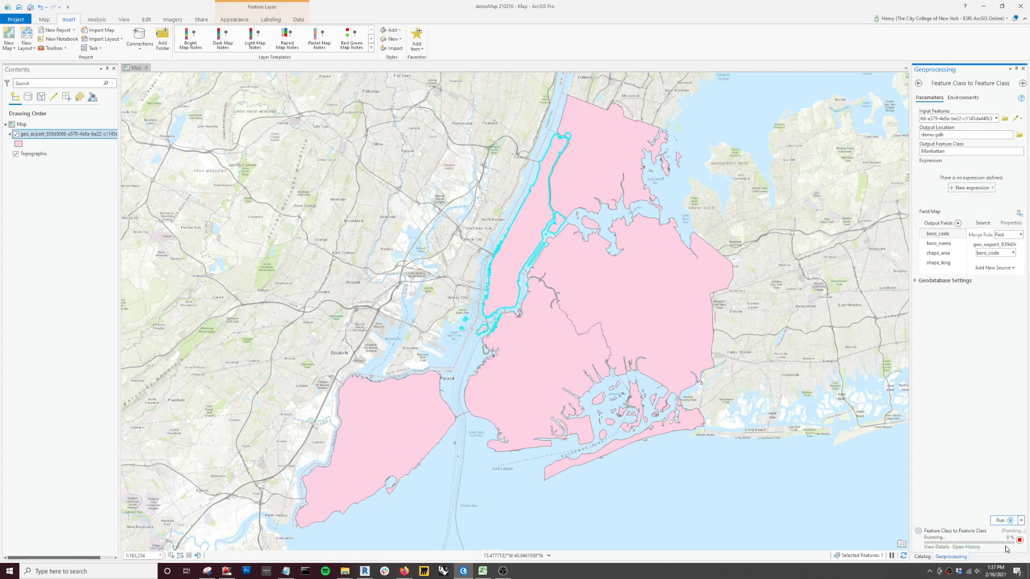
Step: Change the Manhattan layer's fill to the tan Government symbol from the ArcGIS 2D gallery
{"action": "left_click", "coordinate": [19, 144]}
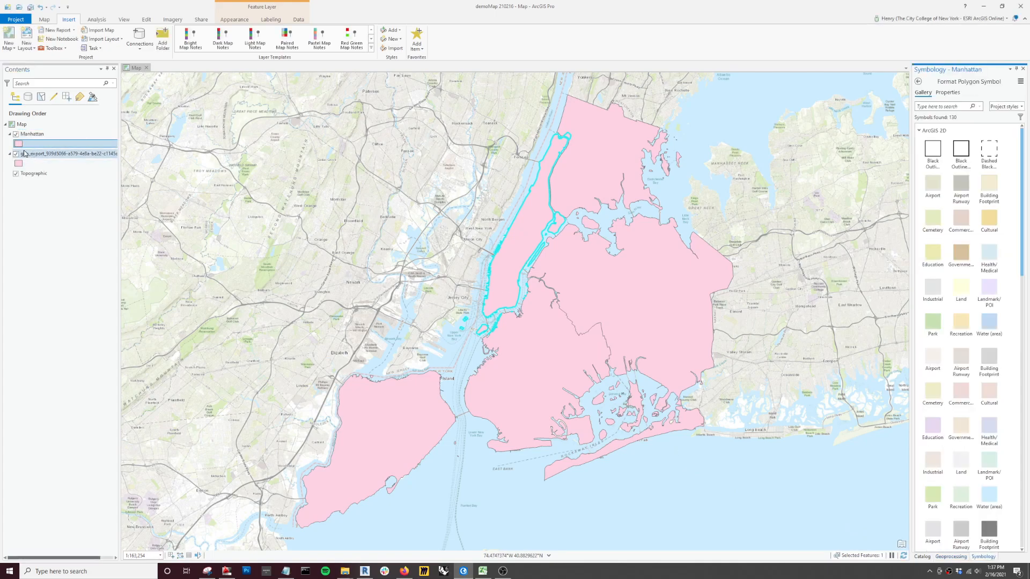
{"action": "left_click", "coordinate": [960, 256]}
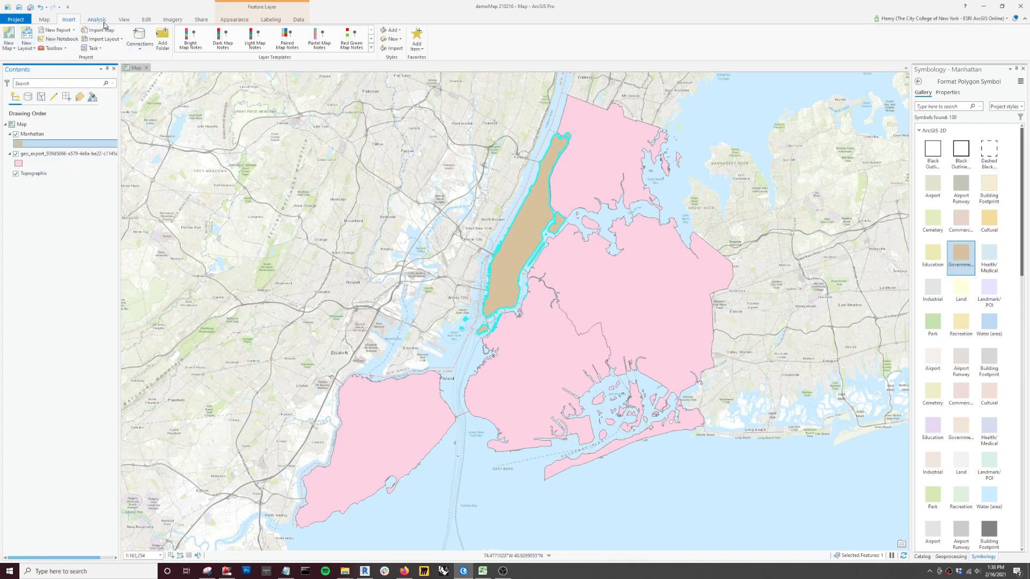
Step: Clear the feature selection and hide the geo_export borough layer so only Manhattan shows over the basemap
{"action": "left_click", "coordinate": [42, 21]}
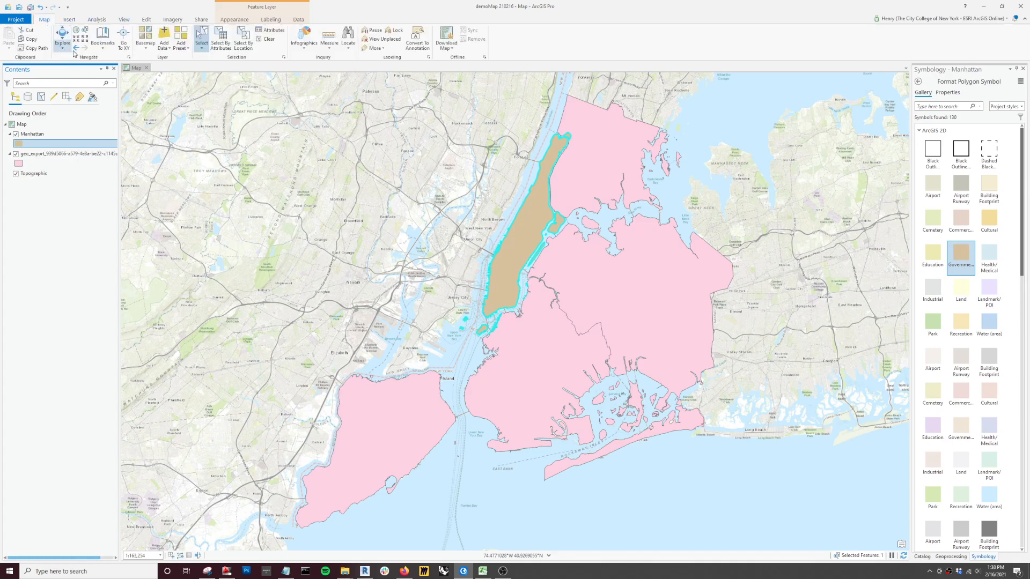
{"action": "left_click", "coordinate": [269, 39]}
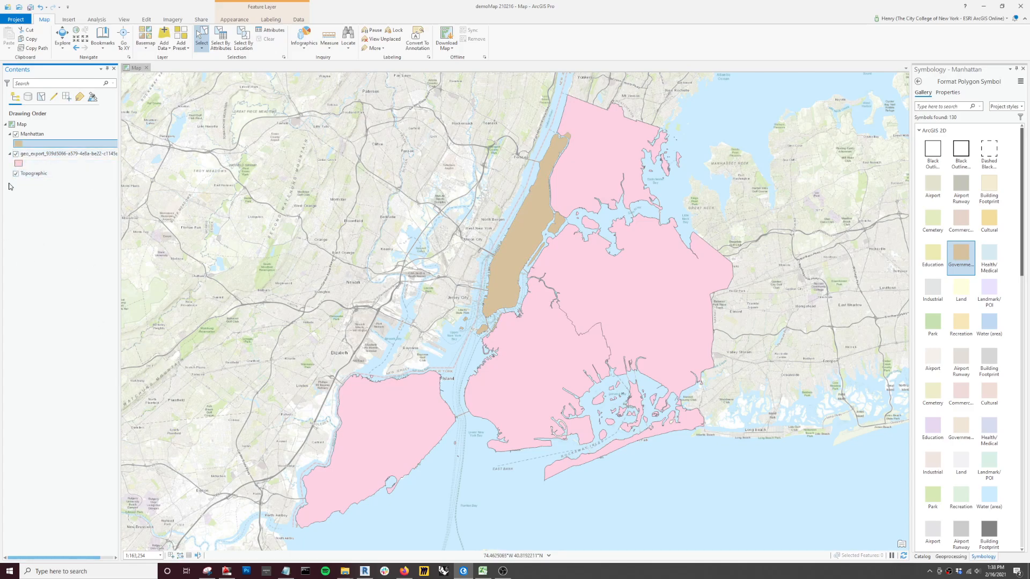
{"action": "left_click", "coordinate": [15, 154]}
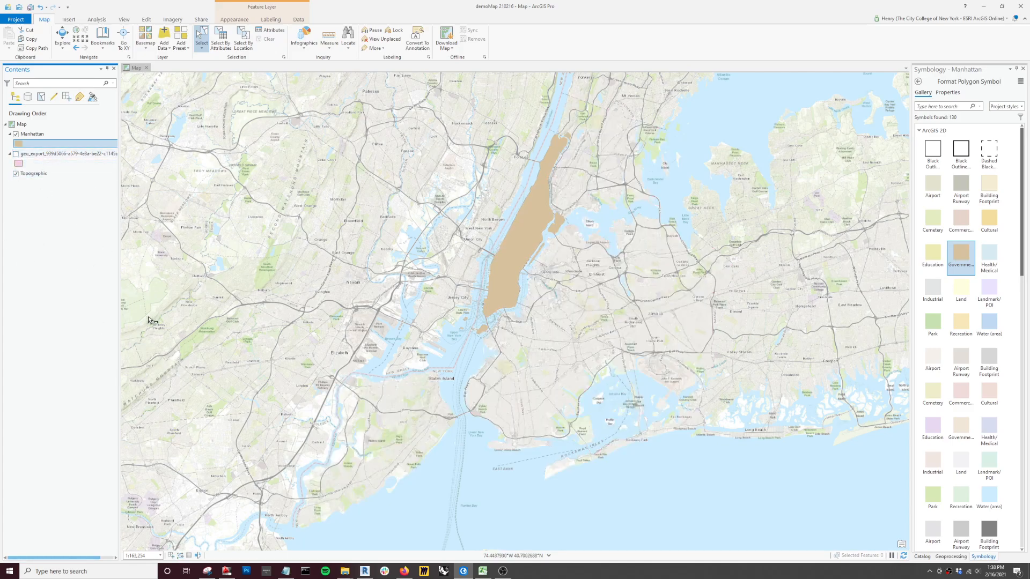
{"action": "scroll", "coordinate": [510, 177], "scroll_direction": "up", "scroll_amount": 3}
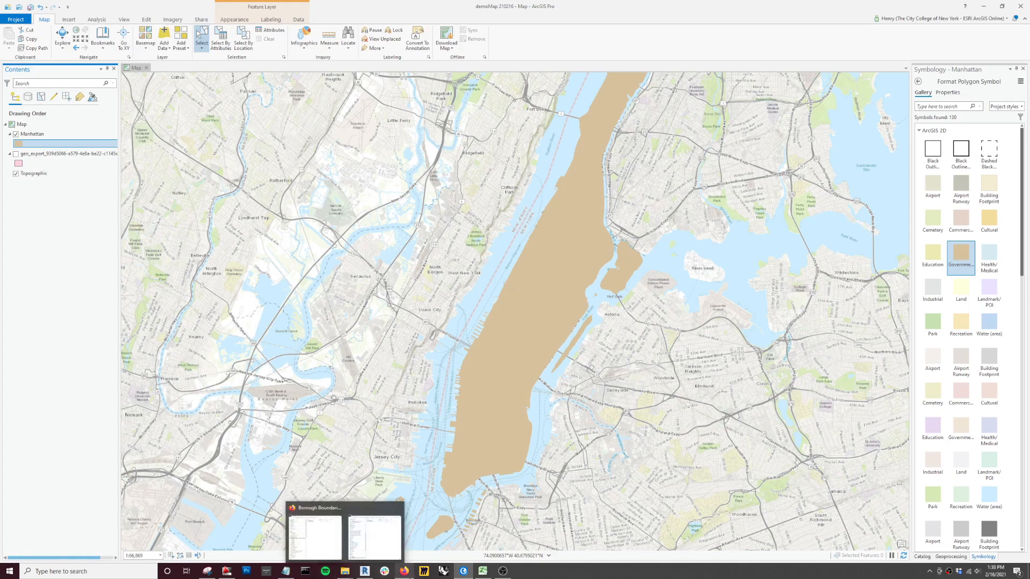
Step: Switch to Firefox, search NYC Open Data for "pluto" and open the Primary Land Use Tax Lot Output - Map (MapPLUTO) dataset page
{"action": "left_click", "coordinate": [407, 573]}
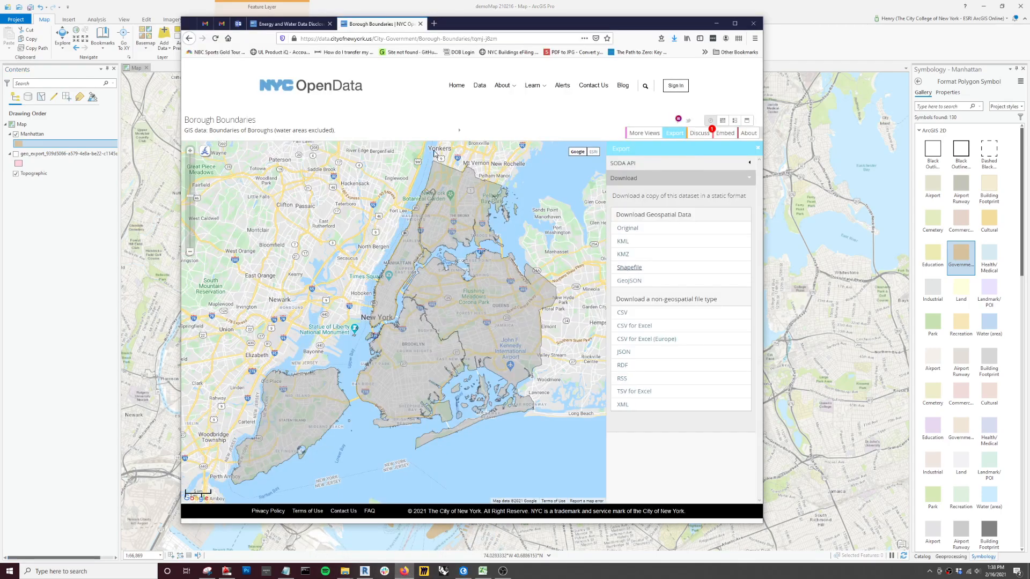
{"action": "left_click", "coordinate": [319, 89]}
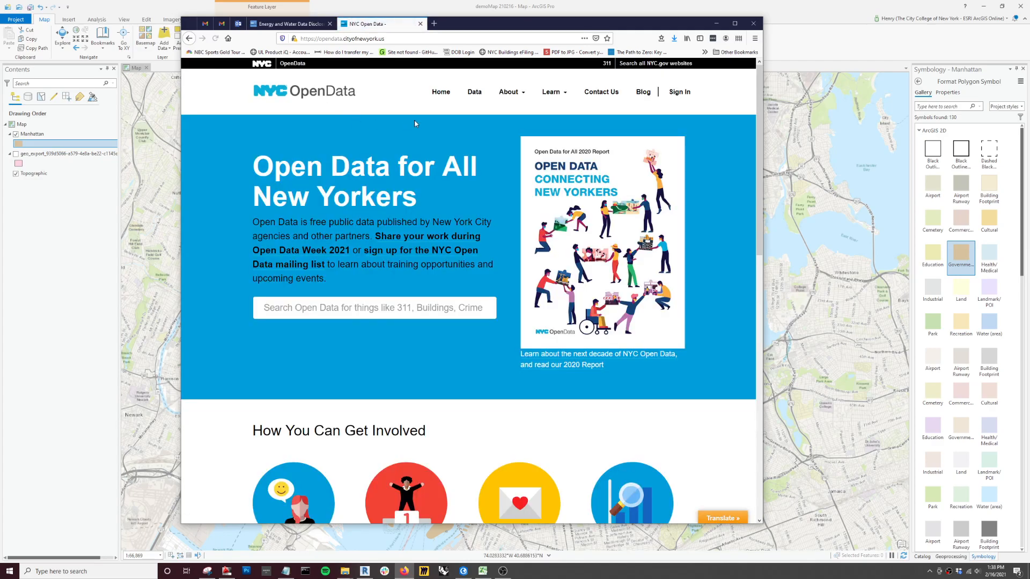
{"action": "left_click", "coordinate": [362, 305]}
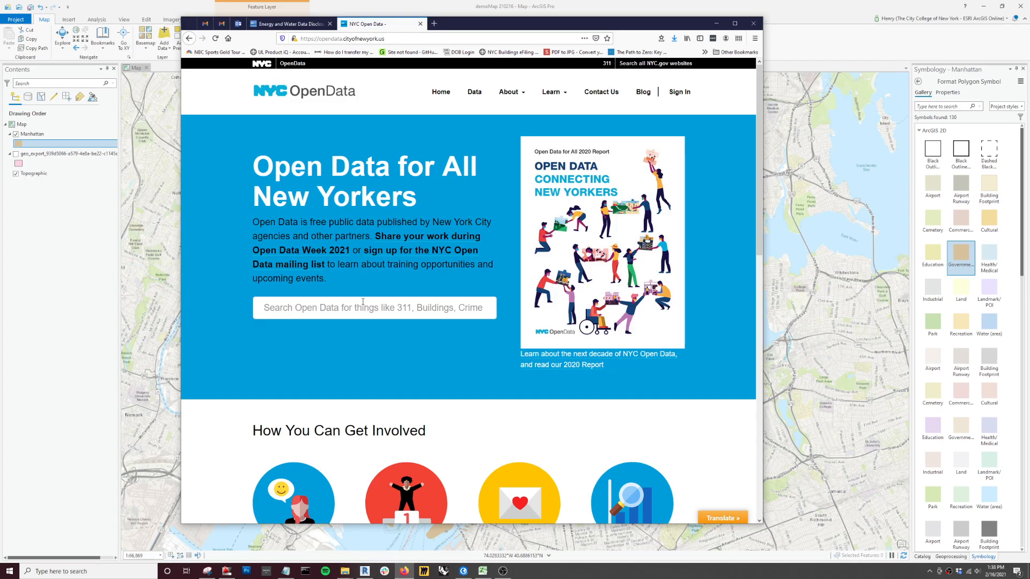
{"action": "type", "text": "pluto"}
{"action": "key", "text": "Return"}
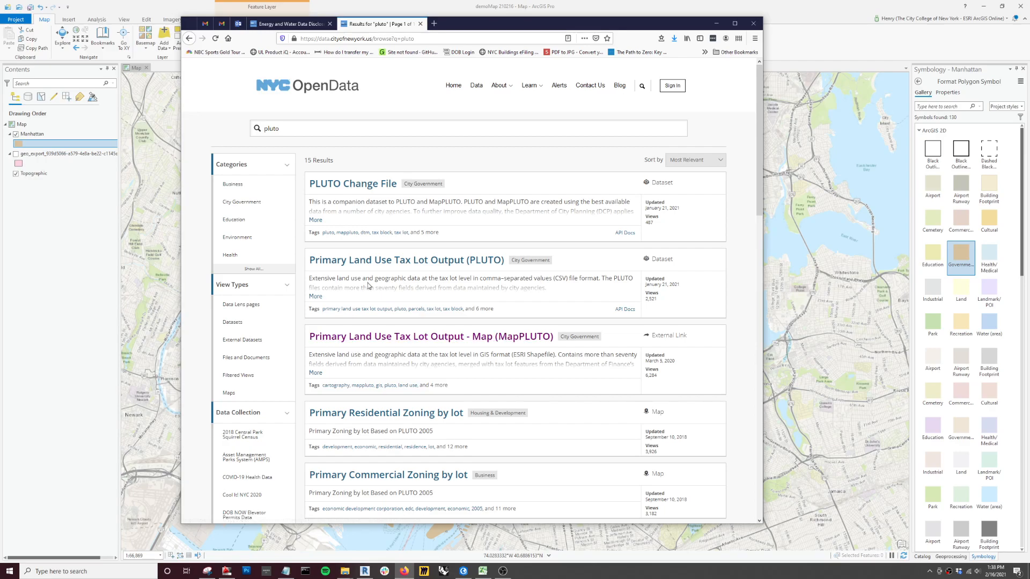
{"action": "left_click", "coordinate": [419, 336]}
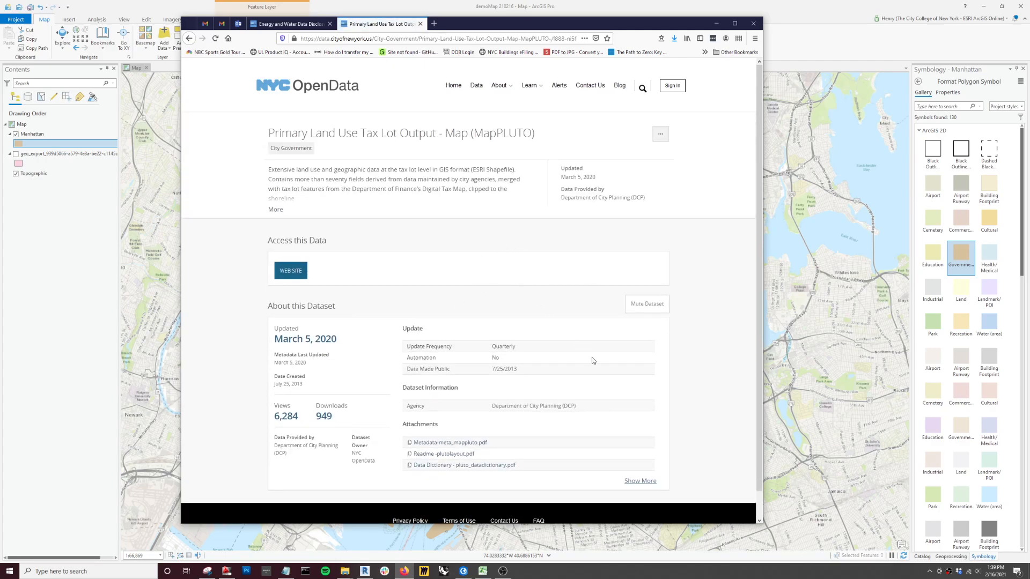
{"action": "scroll", "coordinate": [304, 296], "scroll_direction": "down", "scroll_amount": 2}
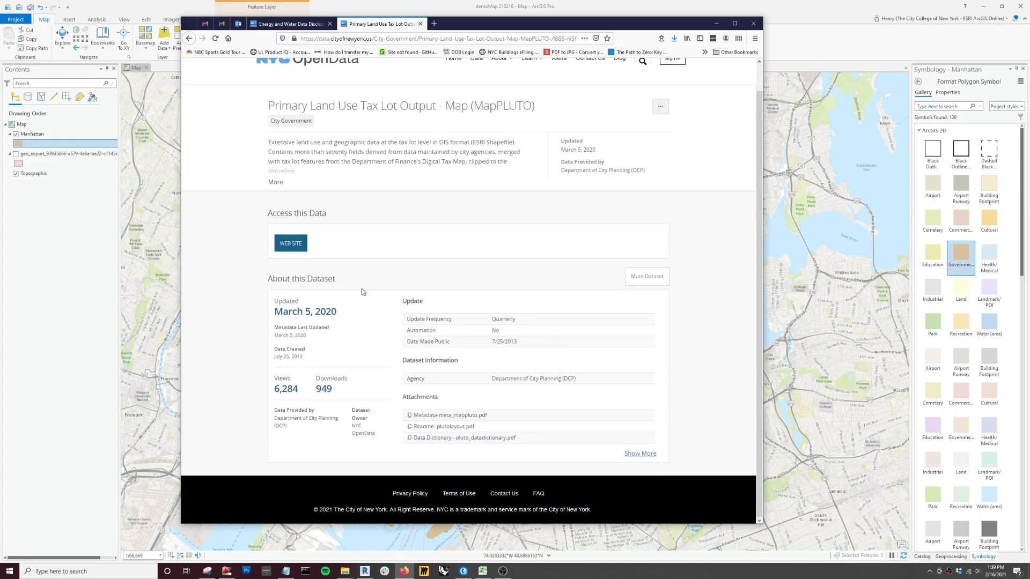
Step: Download the MapPLUTO - Shoreline Clipped (Shapefile) zip from the NYC Planning site into the Demo 210216 folder
{"action": "scroll", "coordinate": [361, 292], "scroll_direction": "up", "scroll_amount": 2}
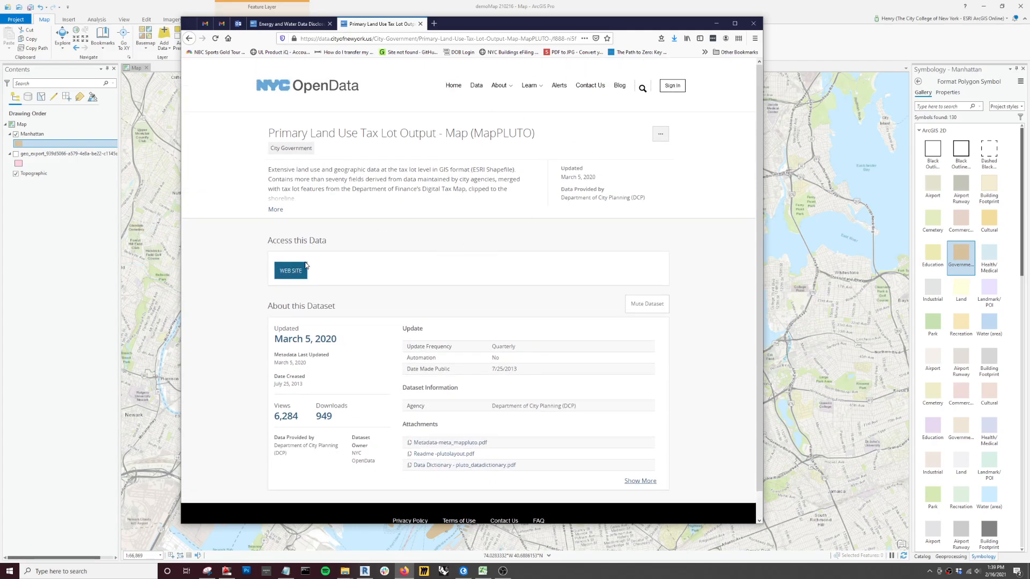
{"action": "left_click", "coordinate": [291, 275]}
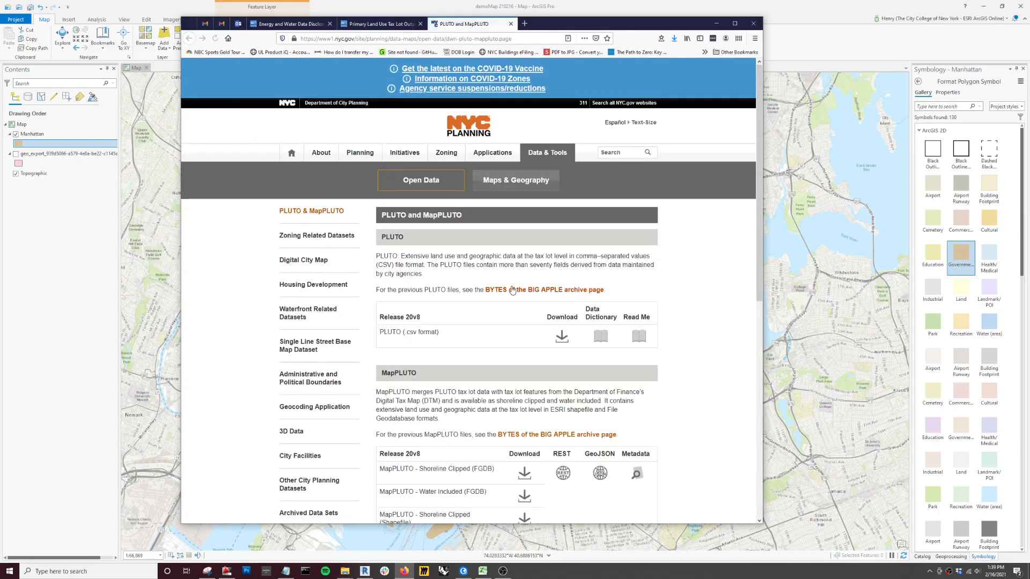
{"action": "scroll", "coordinate": [507, 316], "scroll_direction": "down", "scroll_amount": 3}
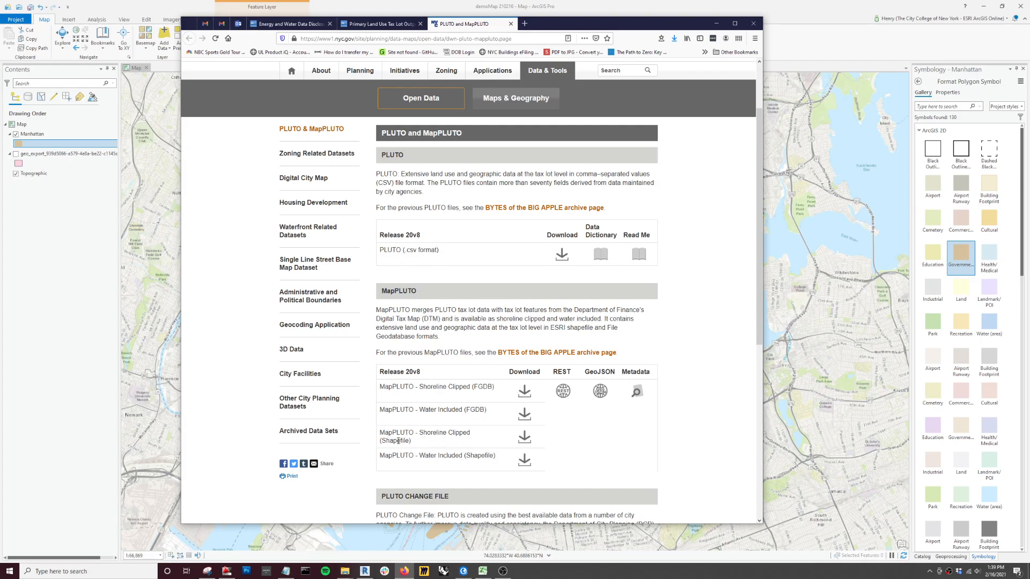
{"action": "left_click", "coordinate": [526, 439]}
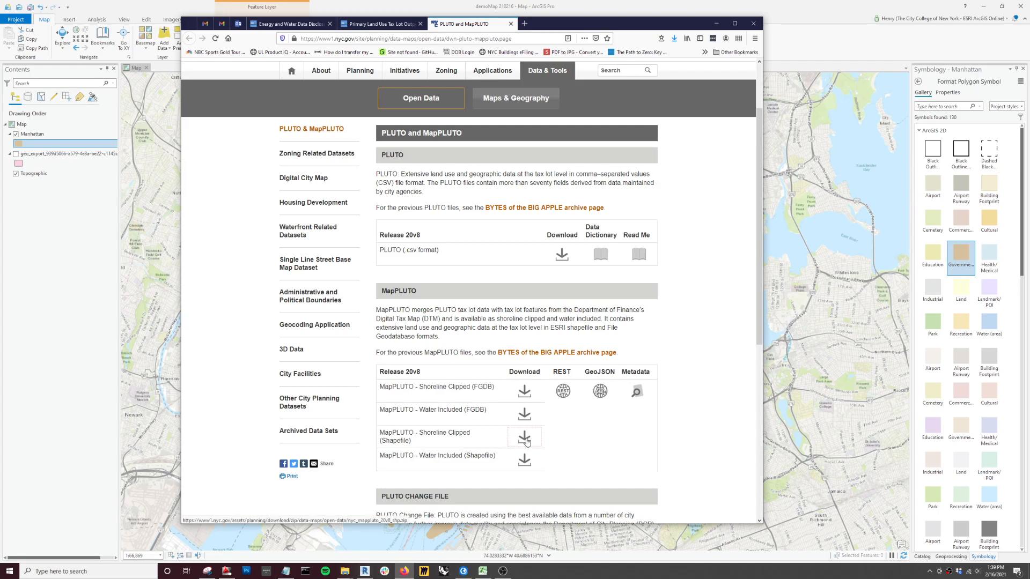
{"action": "left_click", "coordinate": [613, 470]}
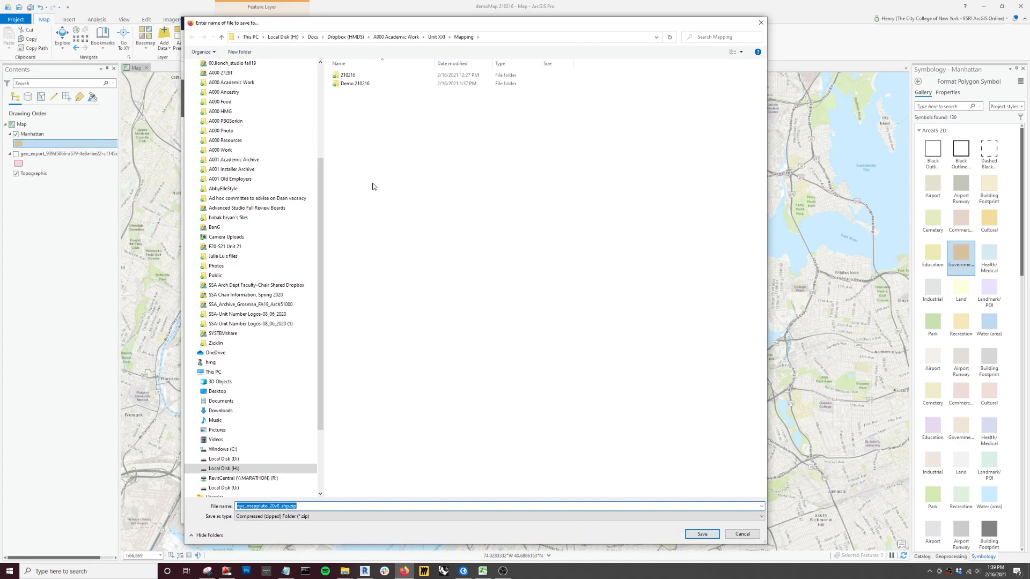
{"action": "double_click", "coordinate": [352, 85]}
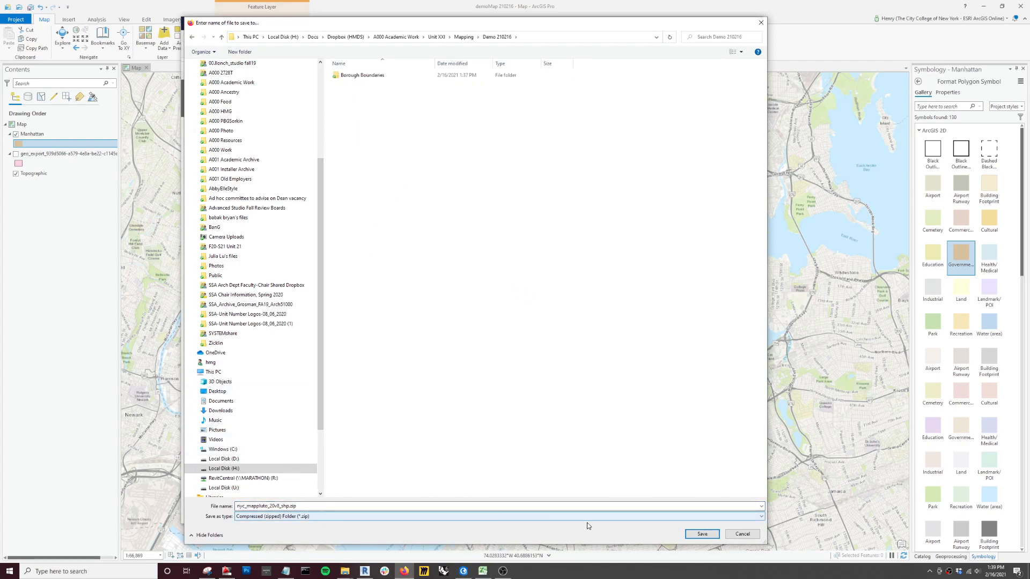
{"action": "left_click", "coordinate": [705, 535]}
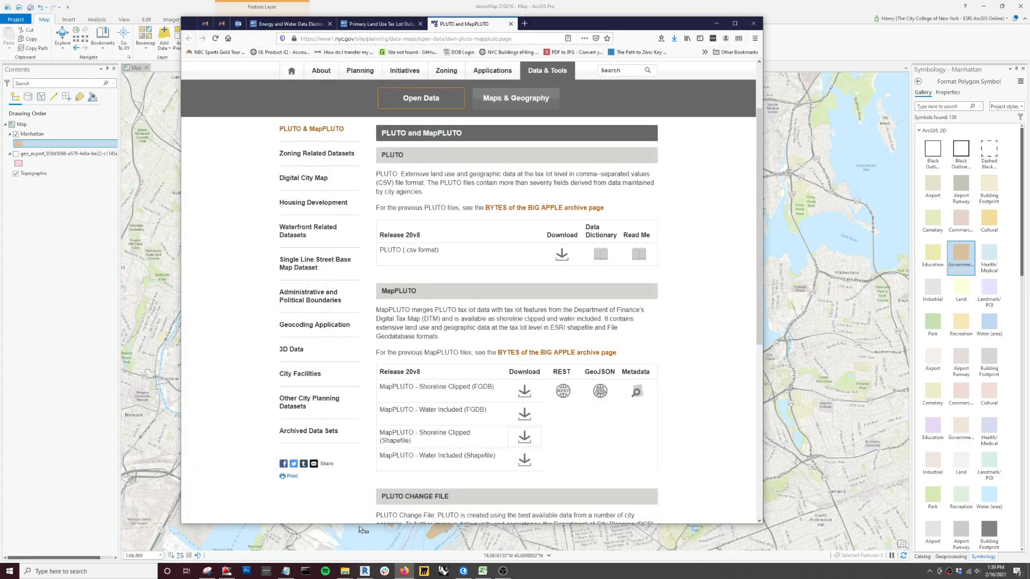
Step: Switch to File Explorer and extract nyc_mappluto_20v8_shp.zip into its own subfolder of Demo 210216
{"action": "mouse_move", "coordinate": [345, 572]}
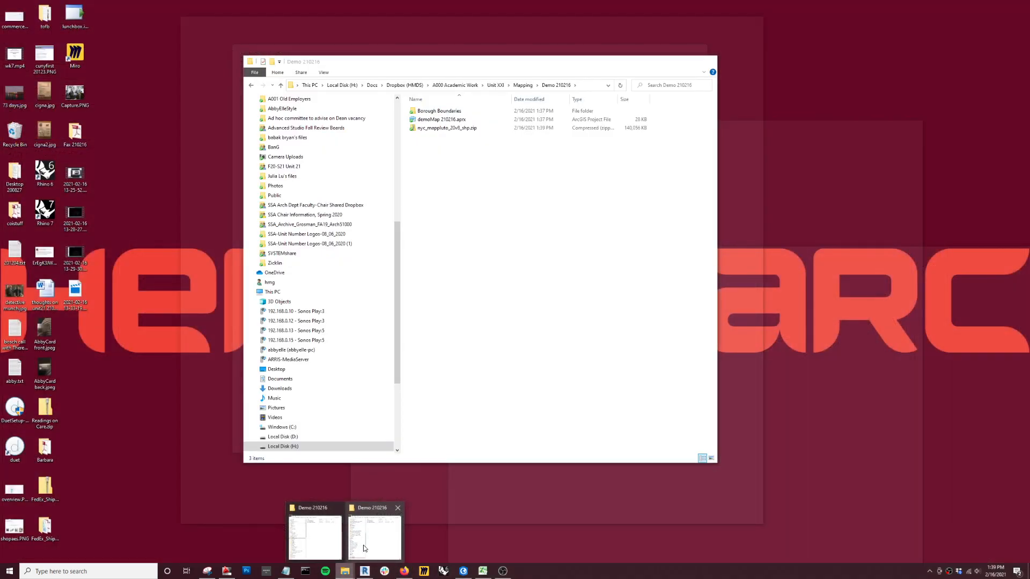
{"action": "left_click", "coordinate": [364, 548]}
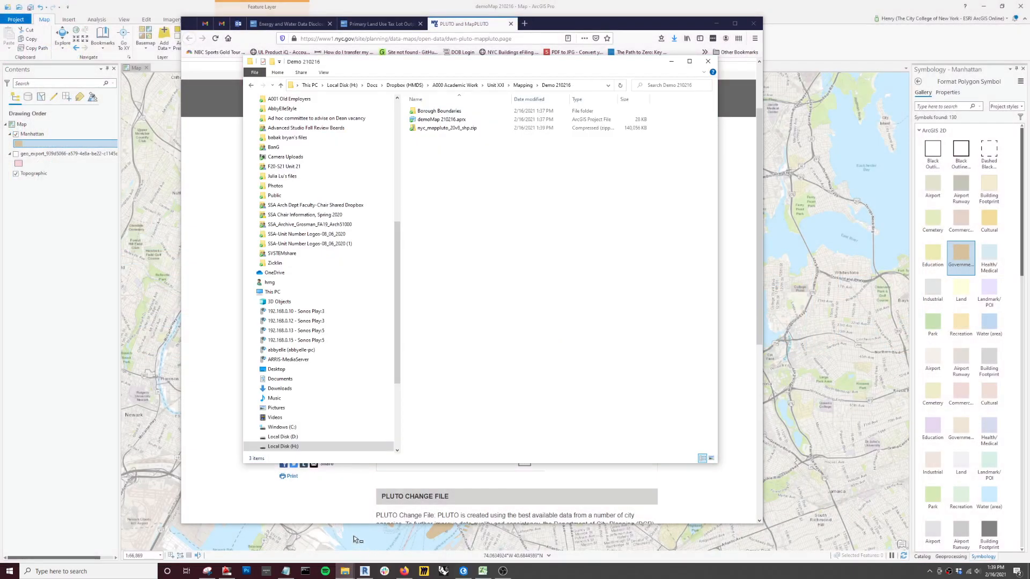
{"action": "right_click", "coordinate": [436, 129]}
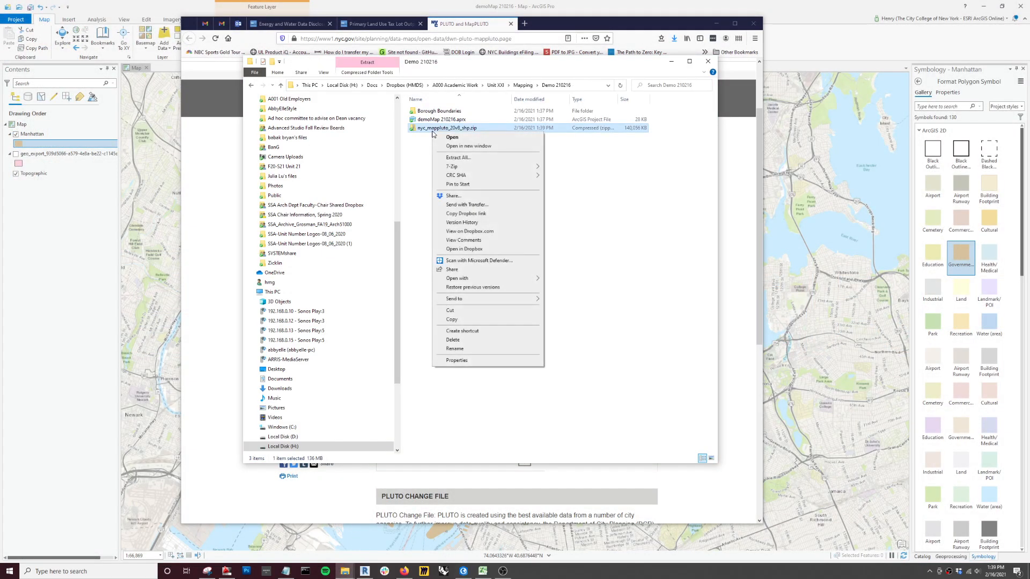
{"action": "left_click", "coordinate": [482, 158]}
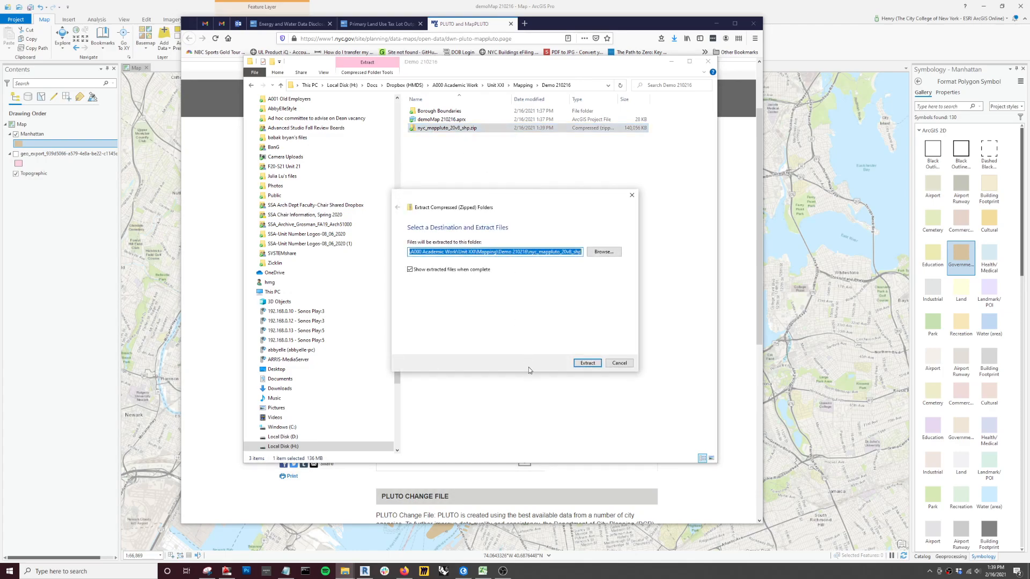
{"action": "left_click", "coordinate": [587, 363]}
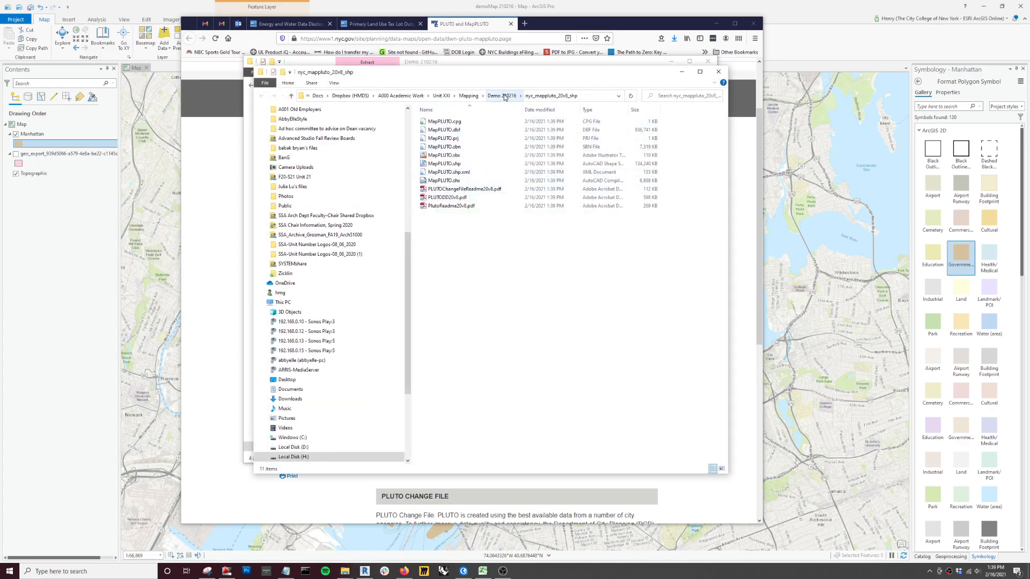
Step: Permanently delete the nyc_mappluto_20v8_shp.zip archive from the Demo 210216 folder
{"action": "left_click", "coordinate": [504, 97]}
{"action": "left_click", "coordinate": [454, 149]}
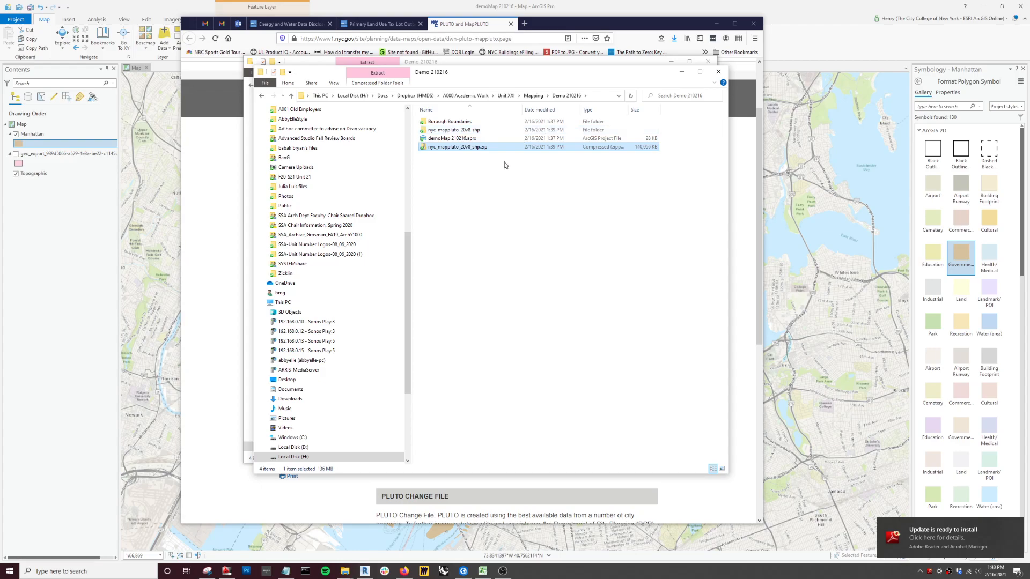
{"action": "key", "text": "shift+Delete"}
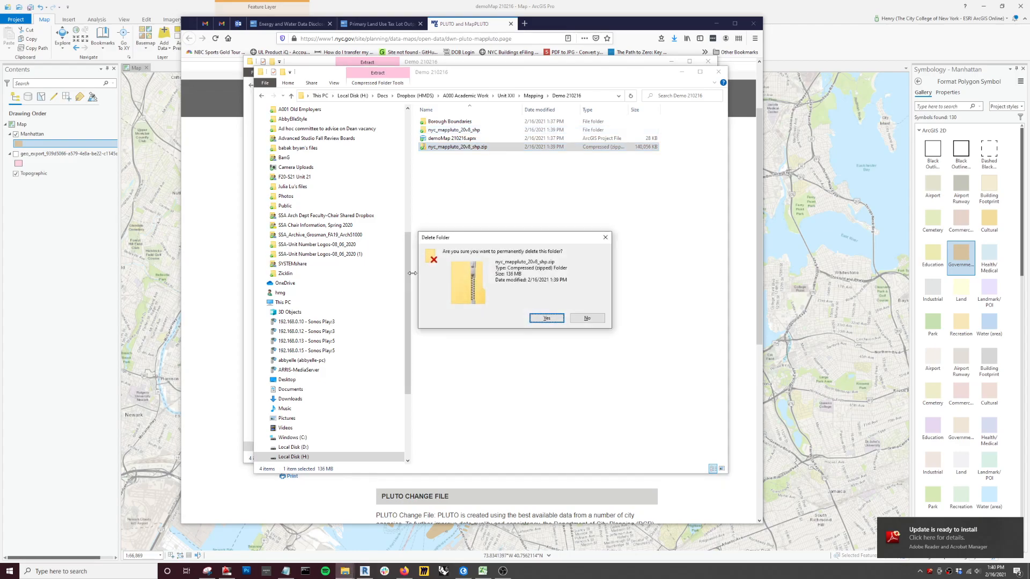
{"action": "left_click", "coordinate": [546, 319]}
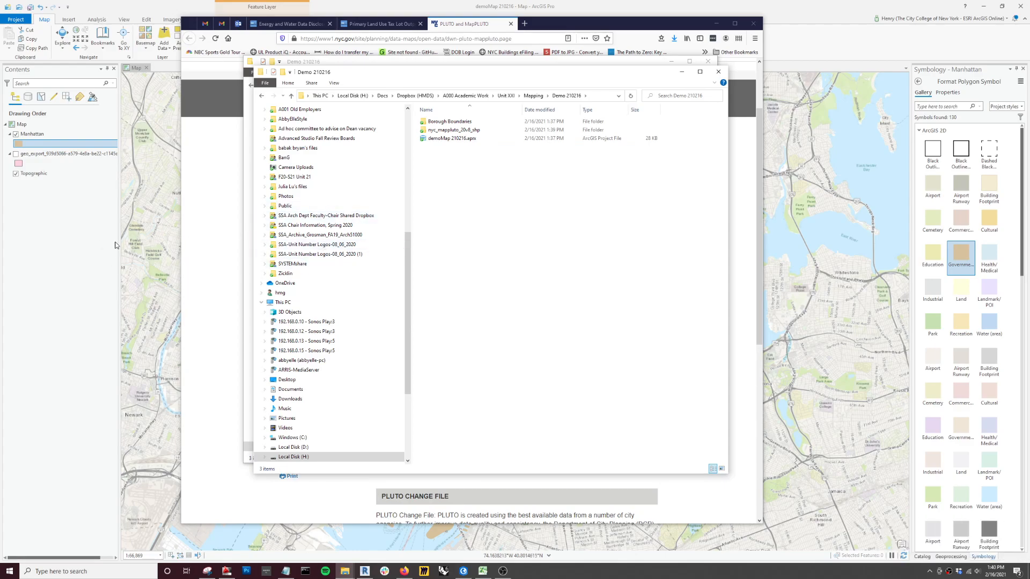
Step: Switch to ArcGIS Pro, refresh the project catalog and add MapPLUTO.shp from the nyc_mappluto_20v8_shp folder to the map
{"action": "left_click", "coordinate": [34, 241]}
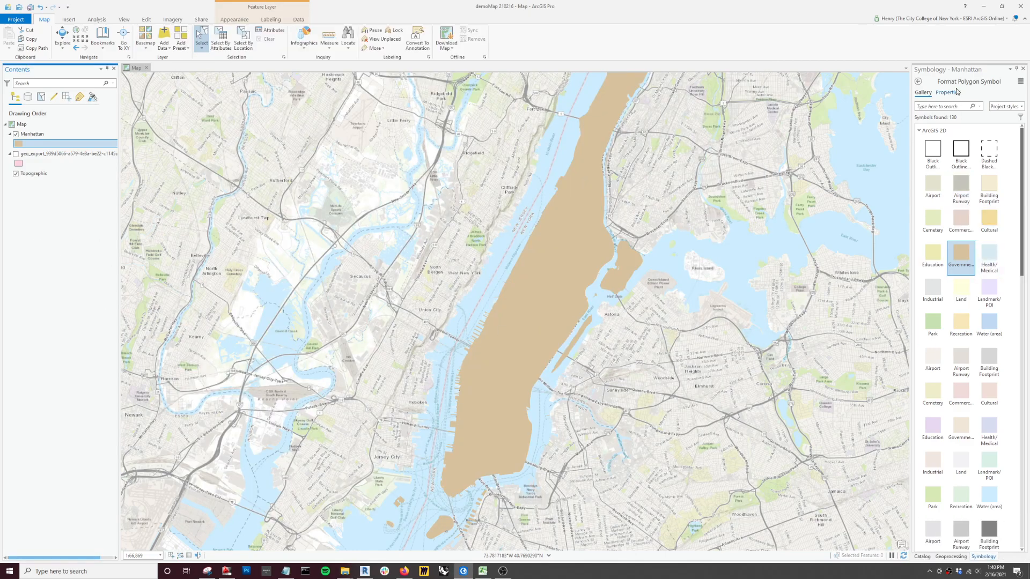
{"action": "left_click", "coordinate": [1023, 69]}
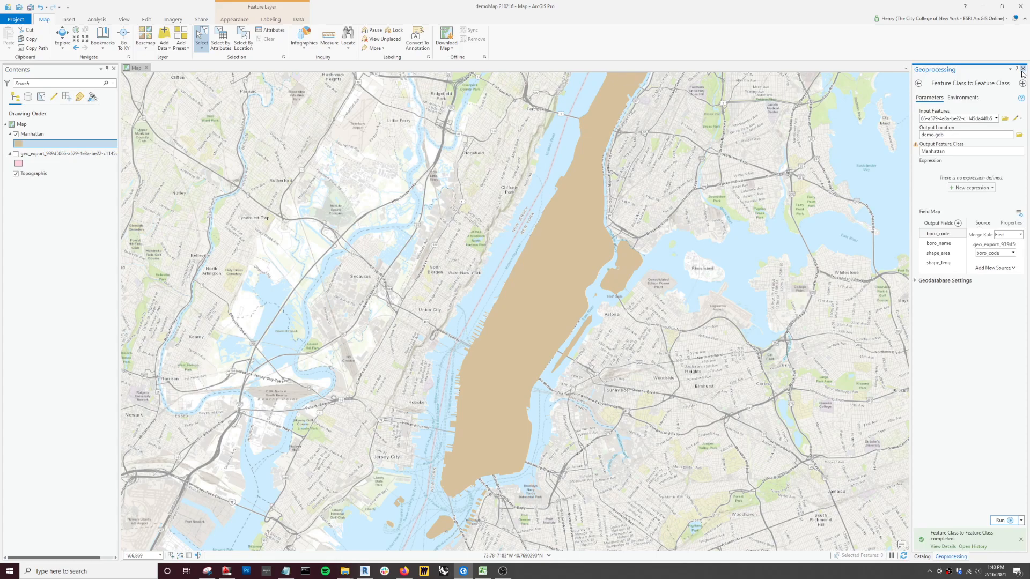
{"action": "left_click", "coordinate": [1023, 69]}
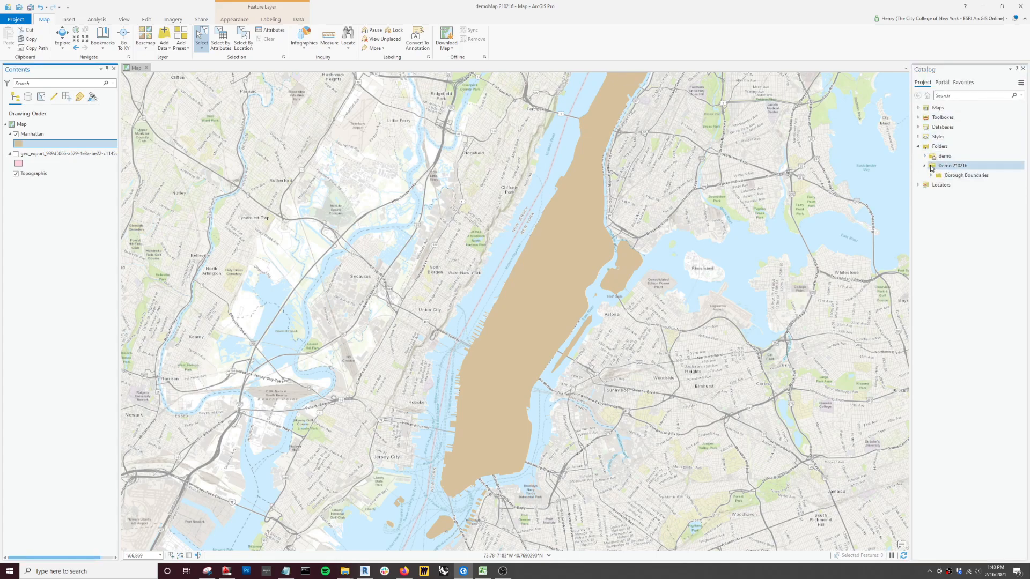
{"action": "left_click", "coordinate": [1021, 82]}
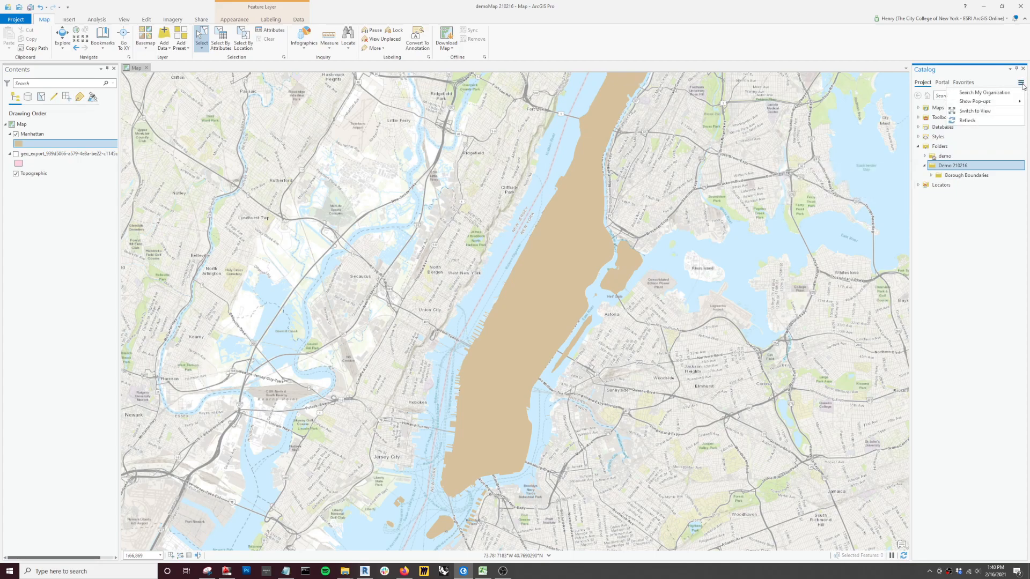
{"action": "left_click", "coordinate": [969, 120]}
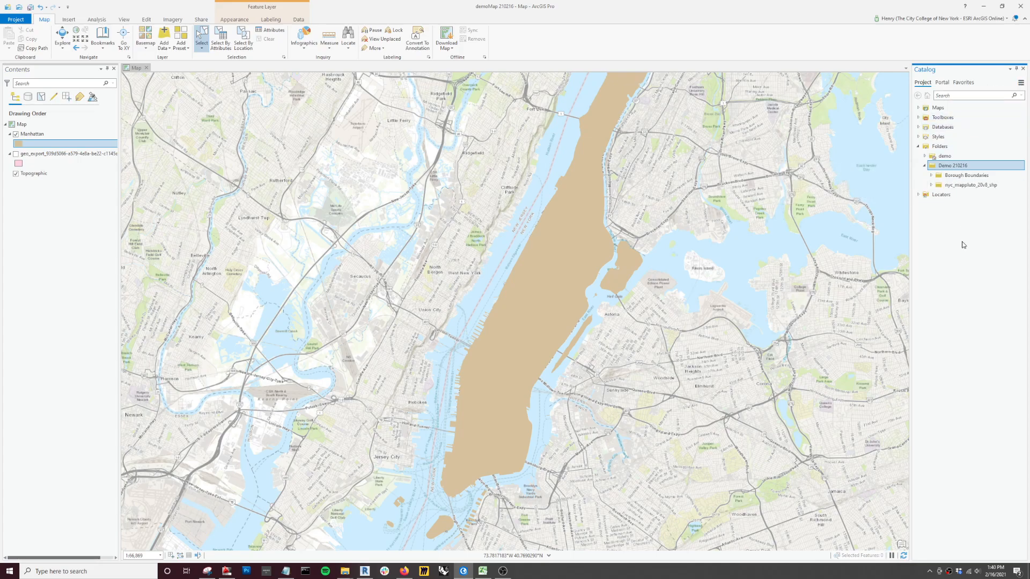
{"action": "left_click", "coordinate": [932, 185]}
{"action": "left_click_drag", "start_coordinate": [961, 194], "coordinate": [767, 317]}
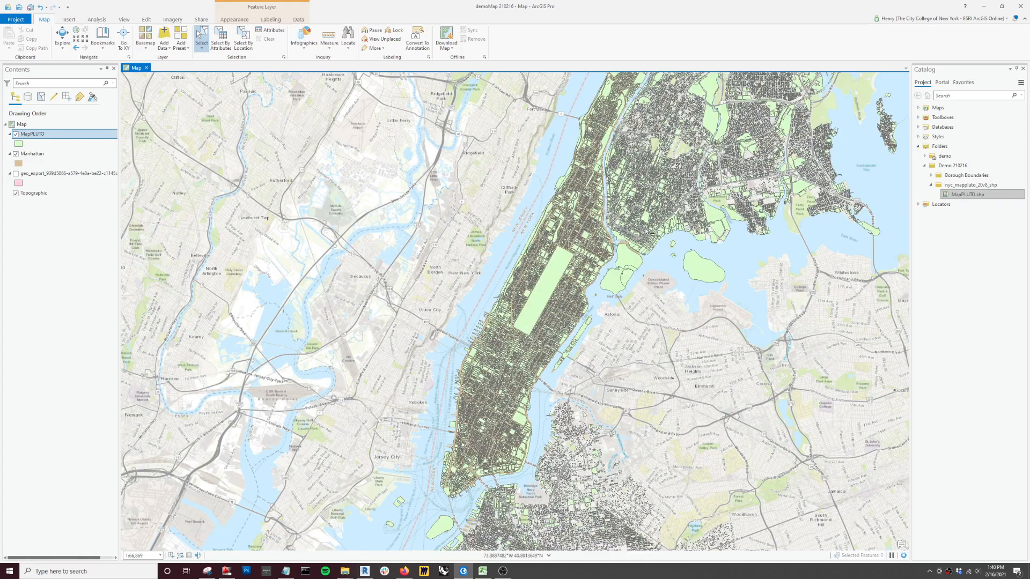
Step: Examine the MapPLUTO tax lots across Manhattan and the neighbouring boroughs at different scales
{"action": "scroll", "coordinate": [557, 390], "scroll_direction": "up", "scroll_amount": 3}
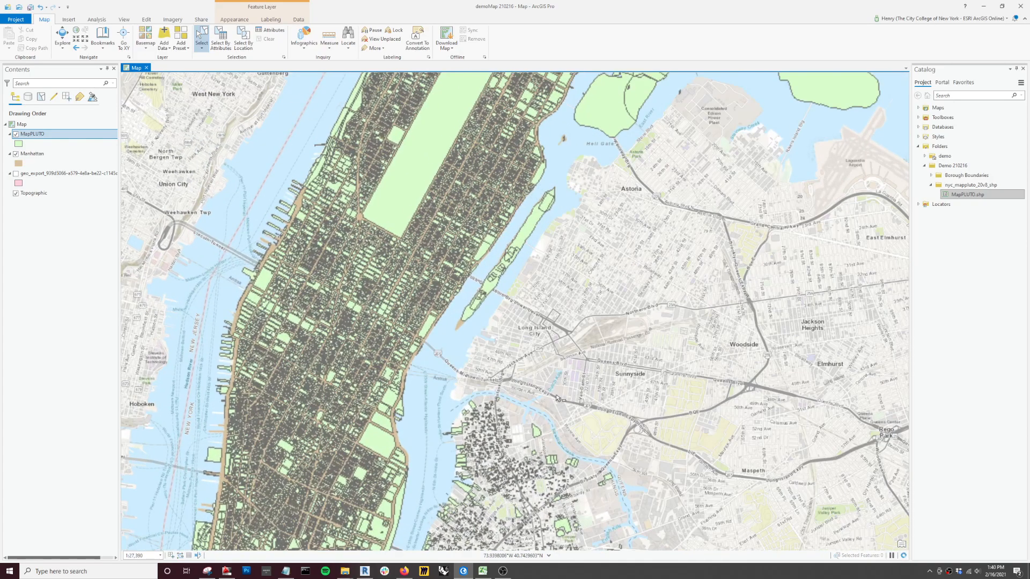
{"action": "scroll", "coordinate": [596, 360], "scroll_direction": "down", "scroll_amount": 3}
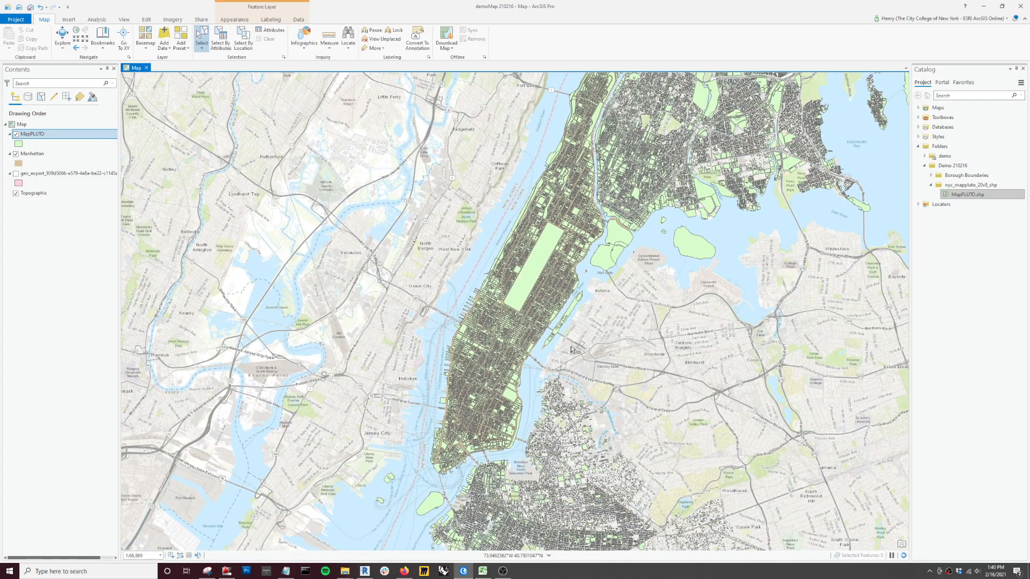
{"action": "scroll", "coordinate": [572, 350], "scroll_direction": "down", "scroll_amount": 1}
{"action": "scroll", "coordinate": [545, 448], "scroll_direction": "up", "scroll_amount": 1}
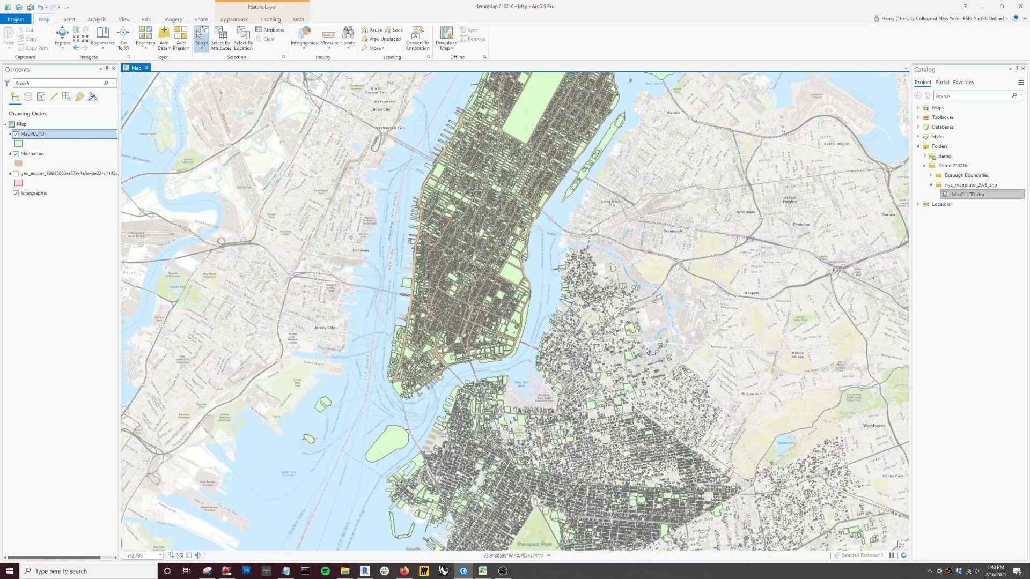
{"action": "scroll", "coordinate": [546, 448], "scroll_direction": "up", "scroll_amount": 1}
{"action": "scroll", "coordinate": [616, 334], "scroll_direction": "down", "scroll_amount": 1}
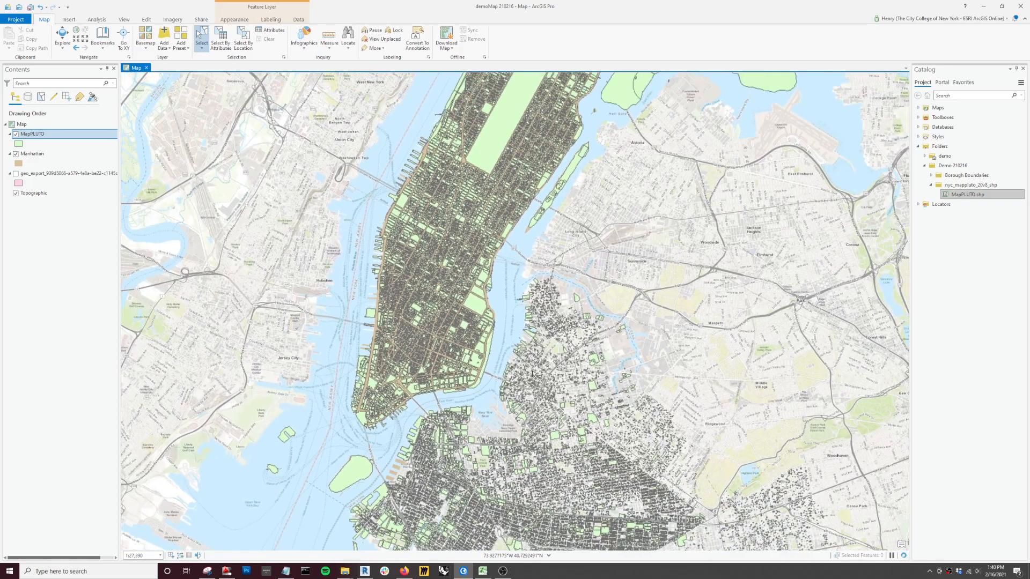
{"action": "scroll", "coordinate": [546, 369], "scroll_direction": "down", "scroll_amount": 1}
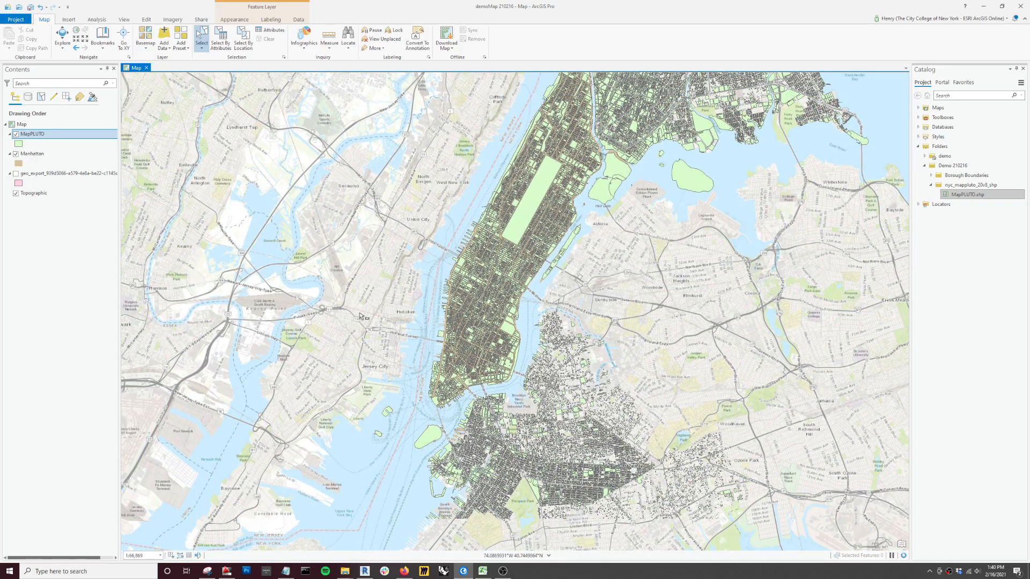
{"action": "scroll", "coordinate": [638, 271], "scroll_direction": "up", "scroll_amount": 1}
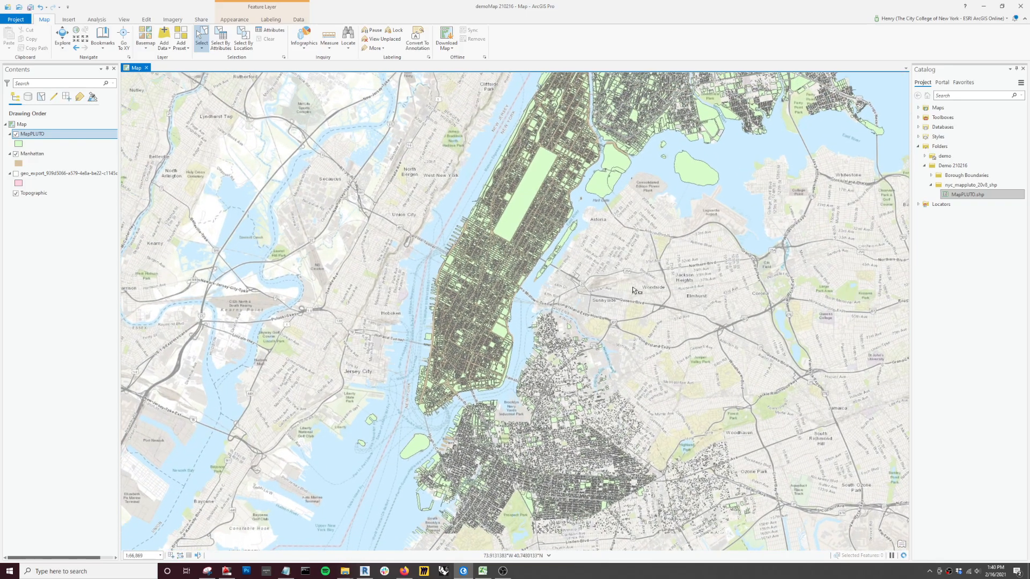
{"action": "scroll", "coordinate": [641, 258], "scroll_direction": "up", "scroll_amount": 2}
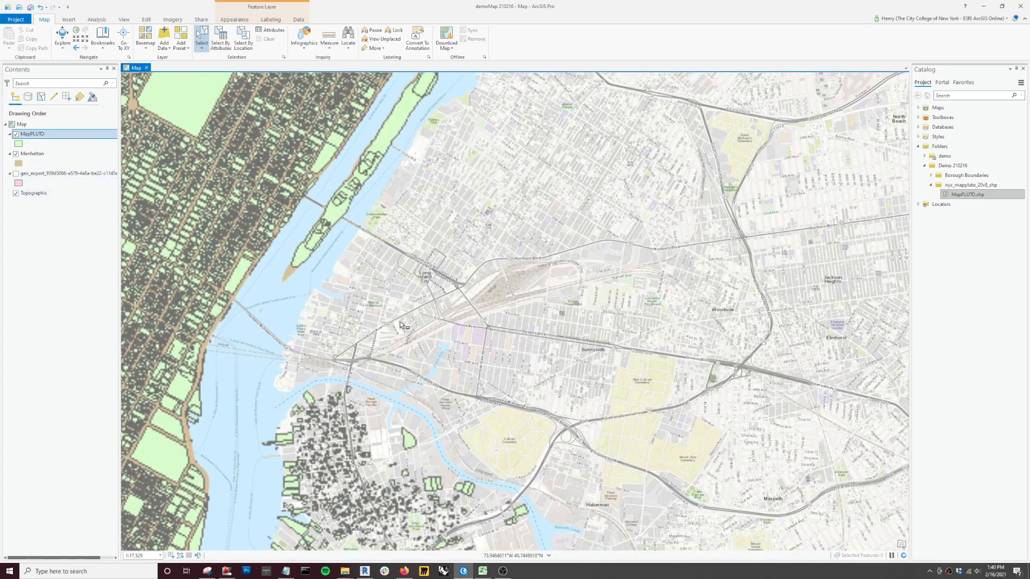
{"action": "scroll", "coordinate": [392, 323], "scroll_direction": "up", "scroll_amount": 3}
{"action": "scroll", "coordinate": [496, 293], "scroll_direction": "down", "scroll_amount": 4}
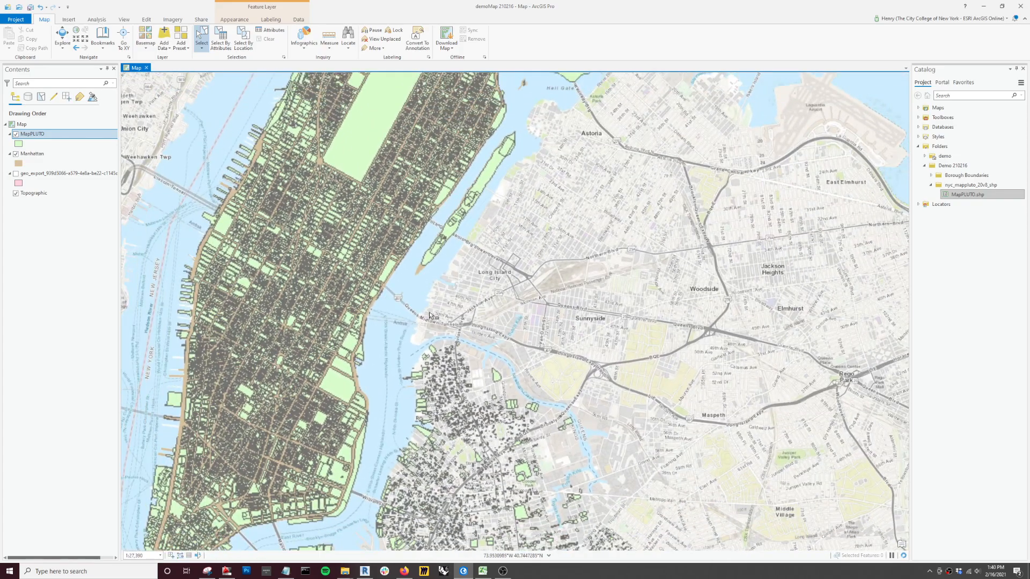
{"action": "scroll", "coordinate": [443, 312], "scroll_direction": "down", "scroll_amount": 5}
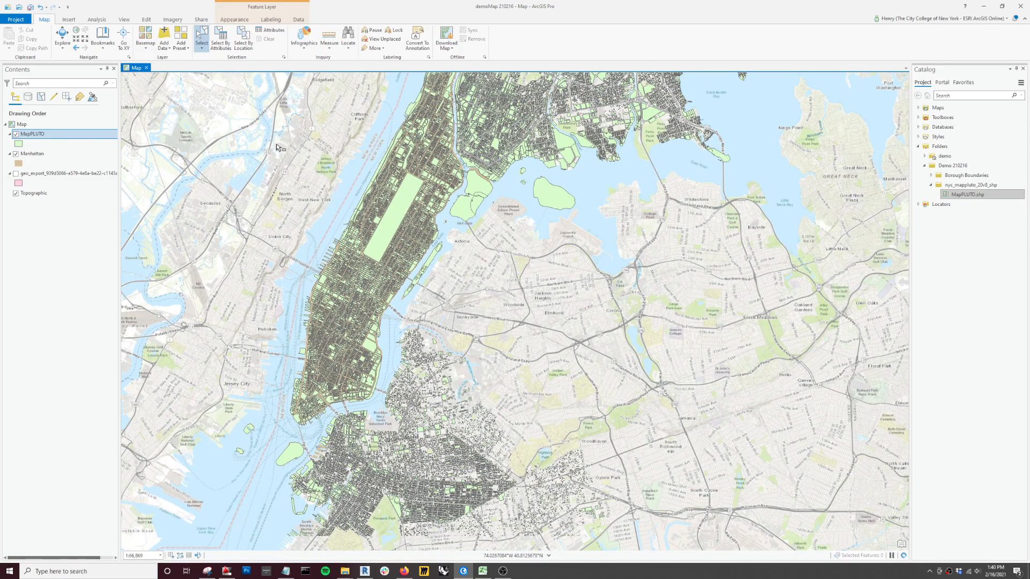
{"action": "left_click_drag", "start_coordinate": [295, 182], "coordinate": [339, 250]}
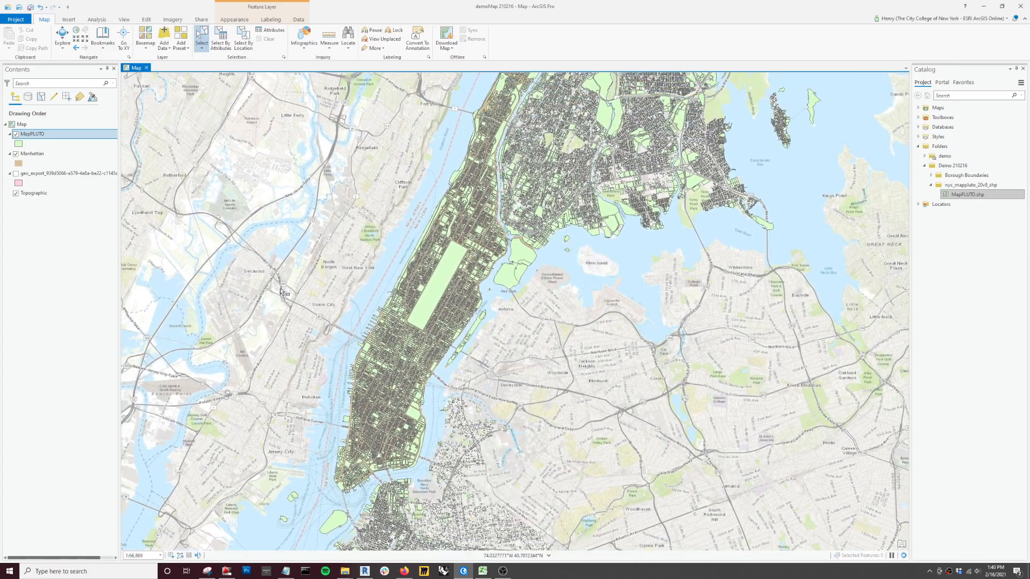
{"action": "scroll", "coordinate": [488, 341], "scroll_direction": "down", "scroll_amount": 1}
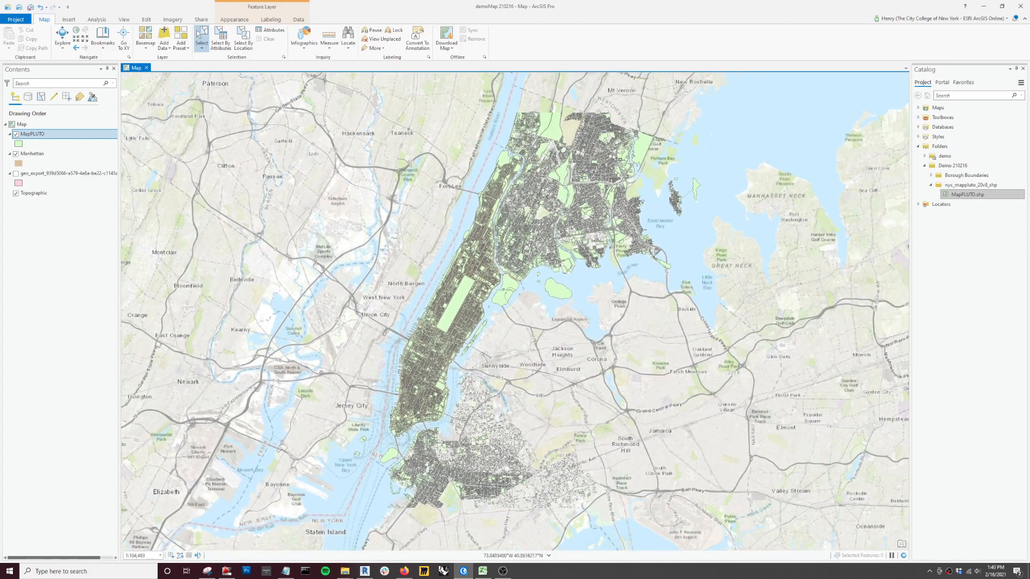
{"action": "scroll", "coordinate": [565, 179], "scroll_direction": "up", "scroll_amount": 1}
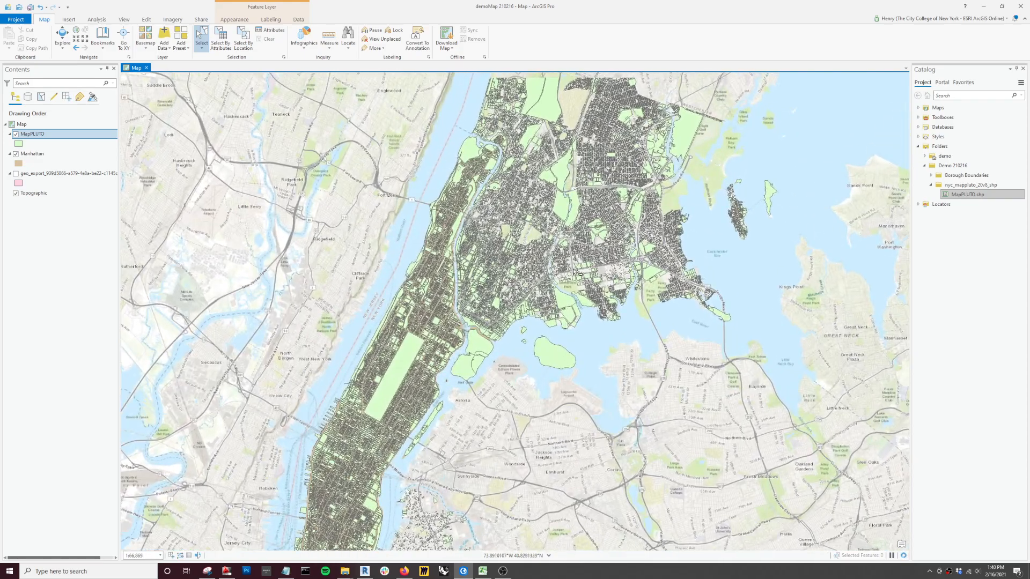
{"action": "scroll", "coordinate": [584, 260], "scroll_direction": "down", "scroll_amount": 2}
{"action": "scroll", "coordinate": [441, 404], "scroll_direction": "up", "scroll_amount": 1}
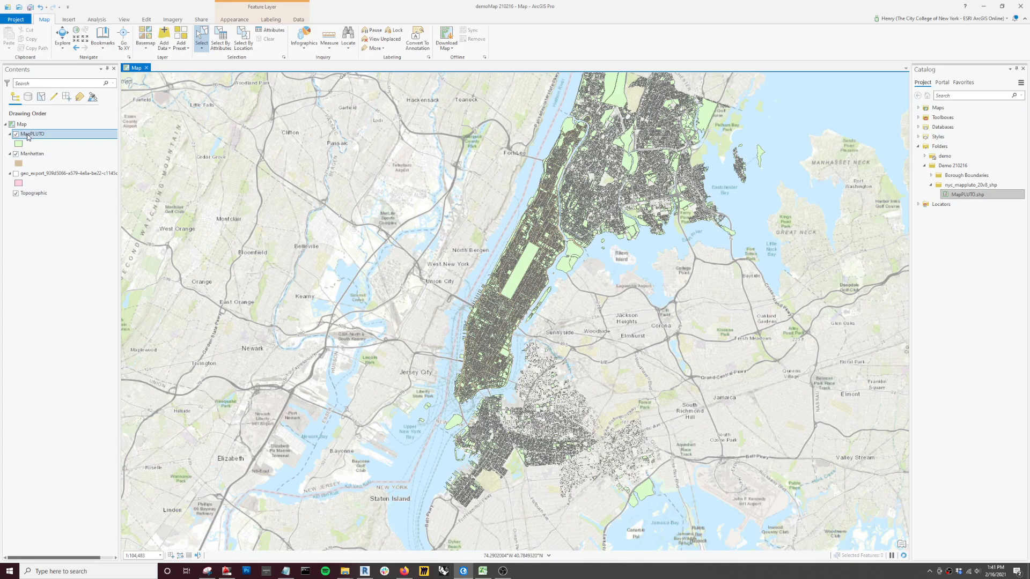
Step: Select the MapPLUTO lots that intersect the Manhattan layer by location, as a new selection
{"action": "left_click", "coordinate": [244, 44]}
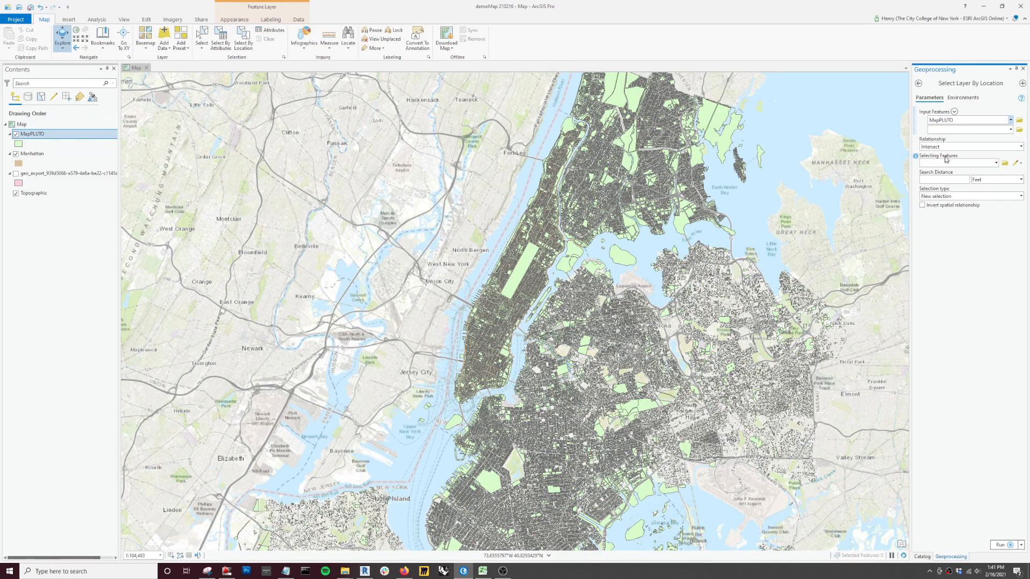
{"action": "left_click", "coordinate": [1021, 147]}
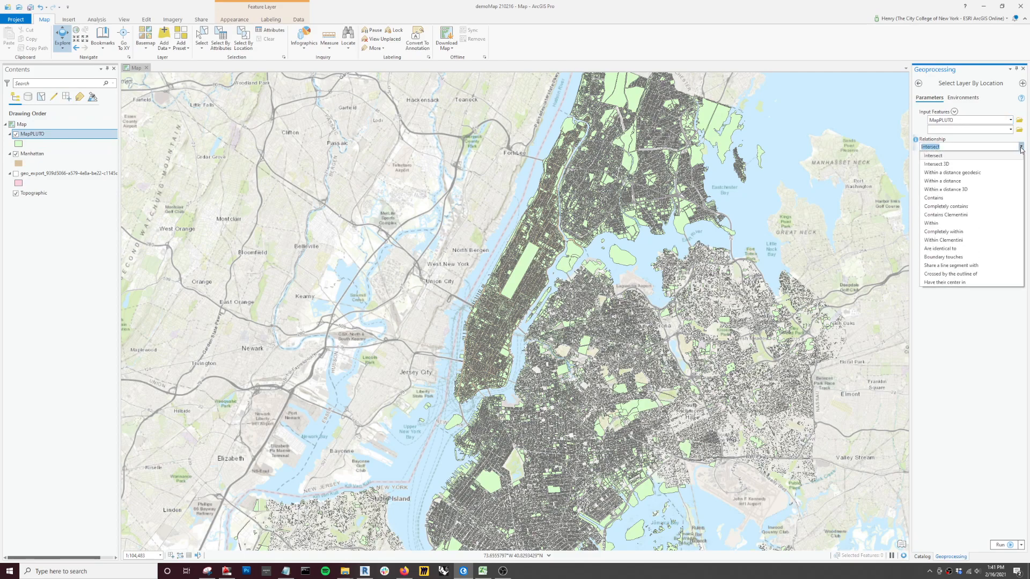
{"action": "left_click", "coordinate": [1022, 149]}
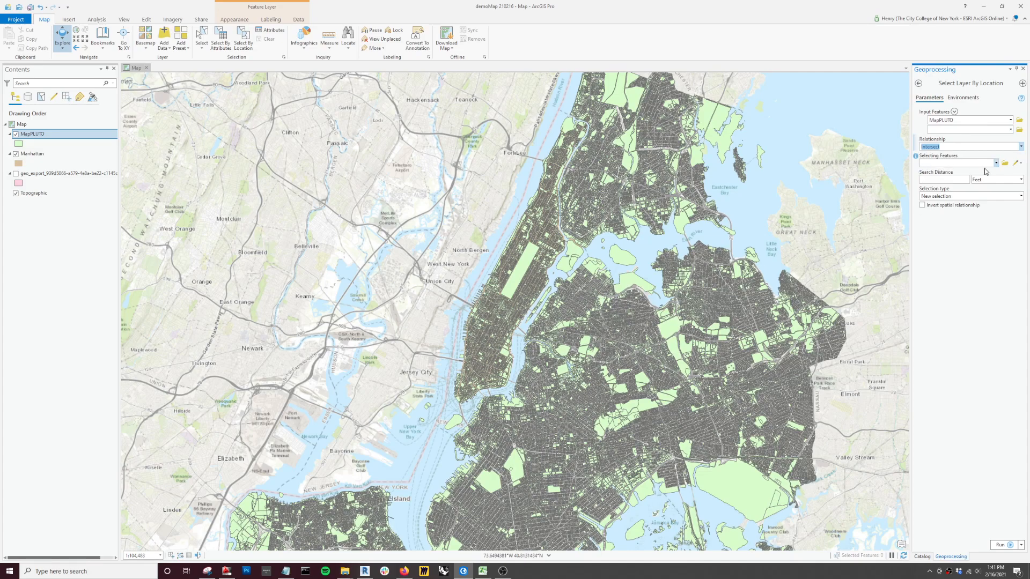
{"action": "left_click", "coordinate": [996, 163]}
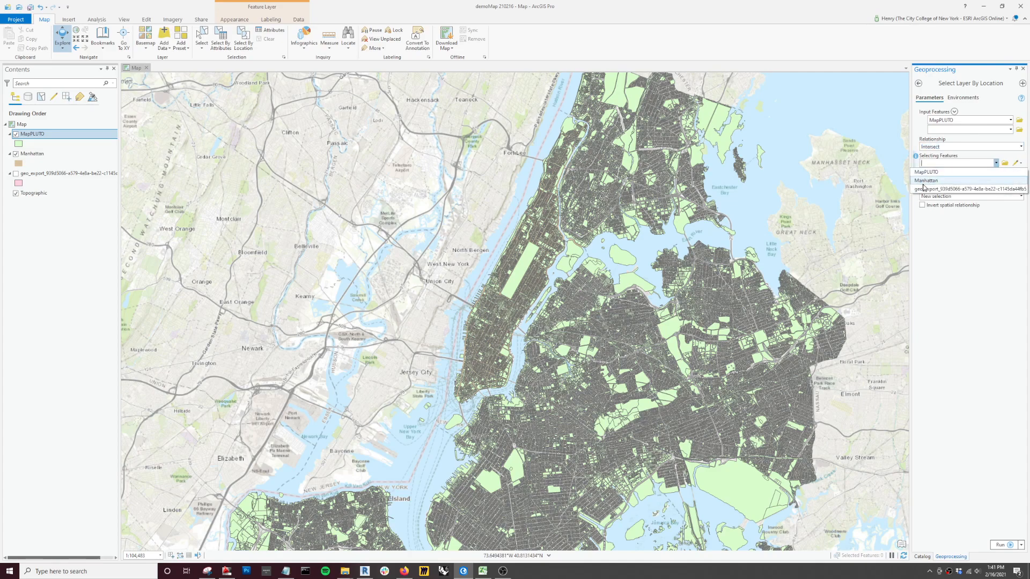
{"action": "left_click", "coordinate": [930, 181]}
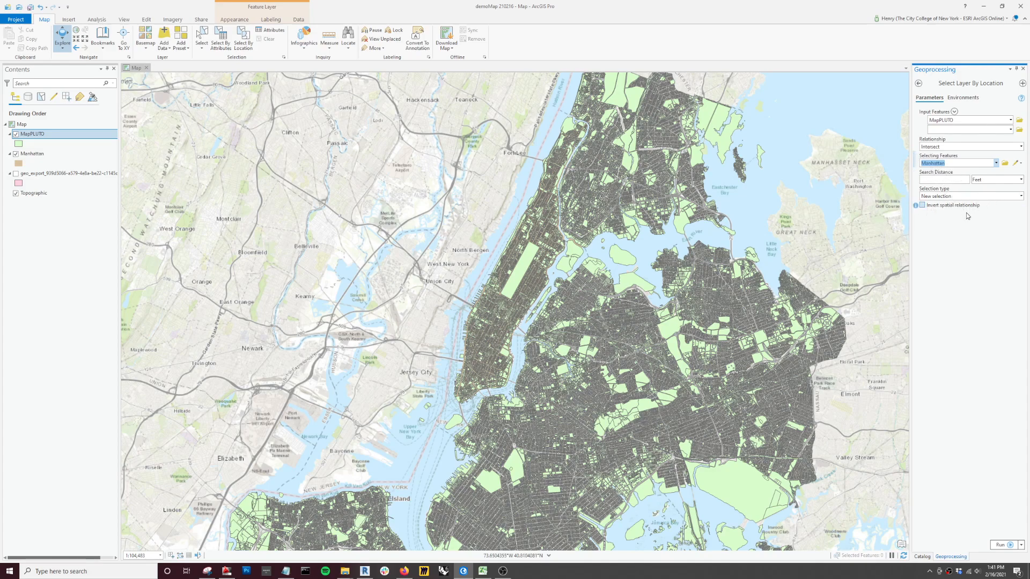
{"action": "left_click", "coordinate": [998, 548]}
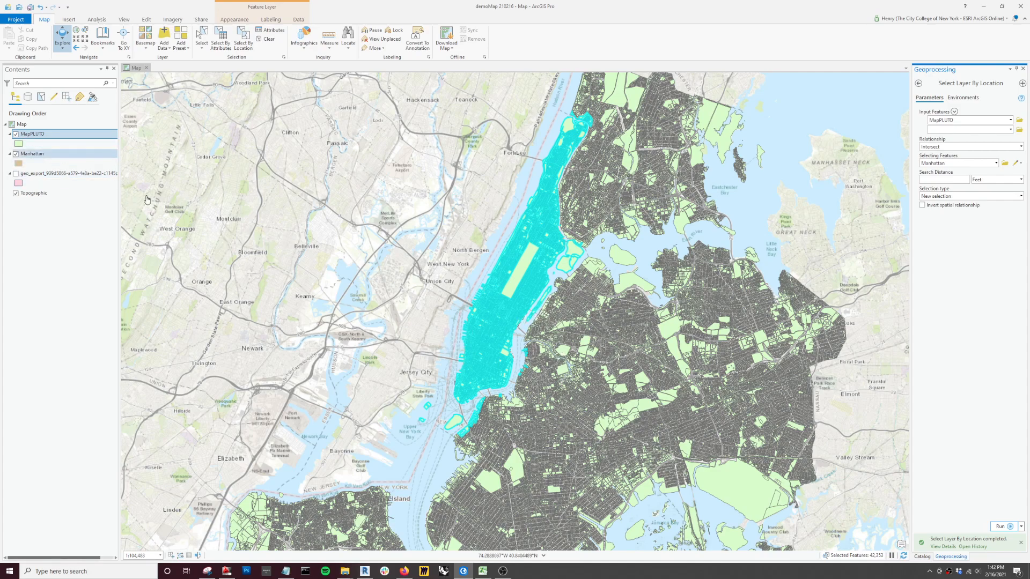
Step: Try to export the selected MapPLUTO lots to demo.gdb as a feature class named Manhattan Pluto
{"action": "right_click", "coordinate": [35, 136]}
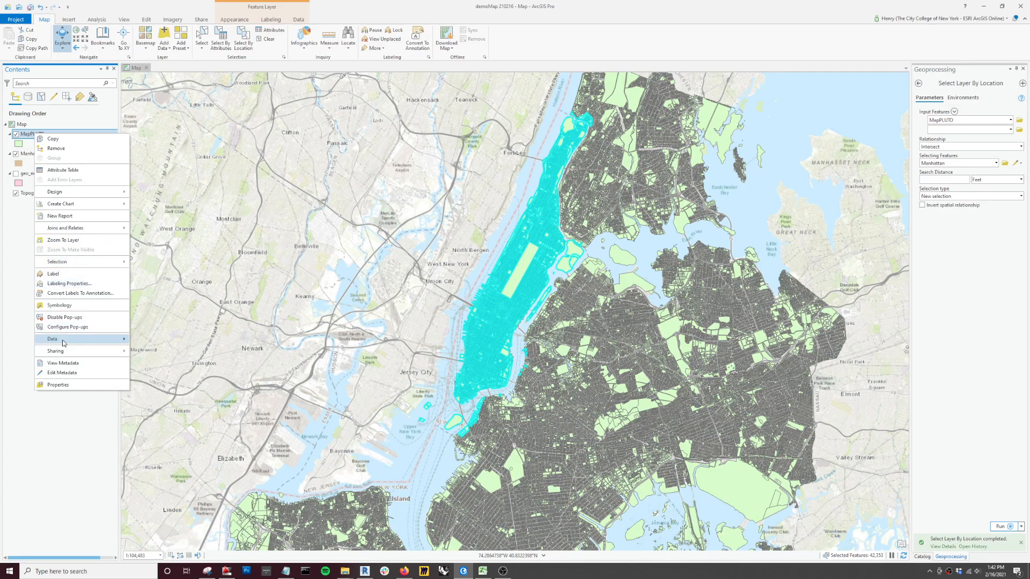
{"action": "mouse_move", "coordinate": [66, 341]}
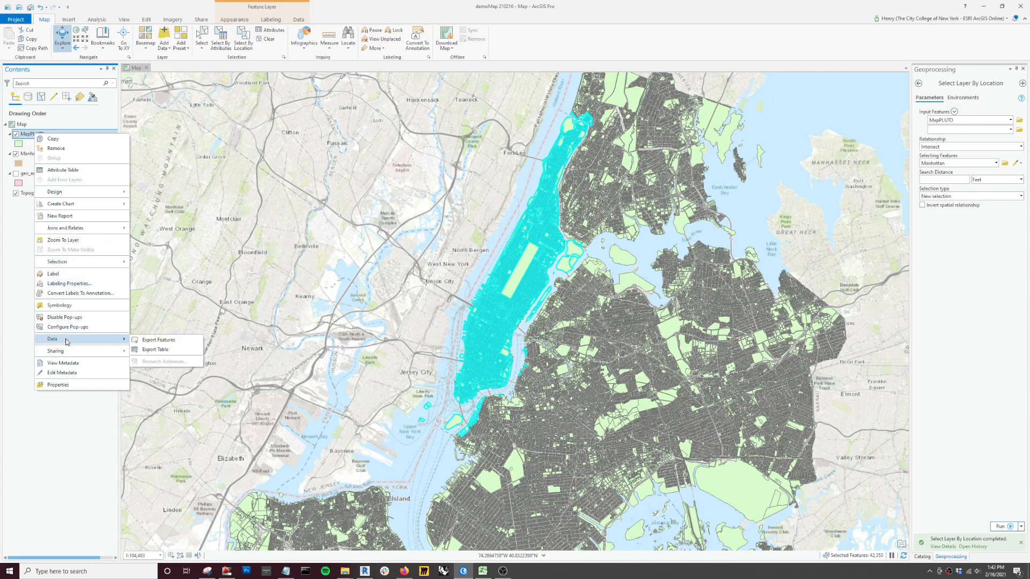
{"action": "left_click", "coordinate": [168, 351]}
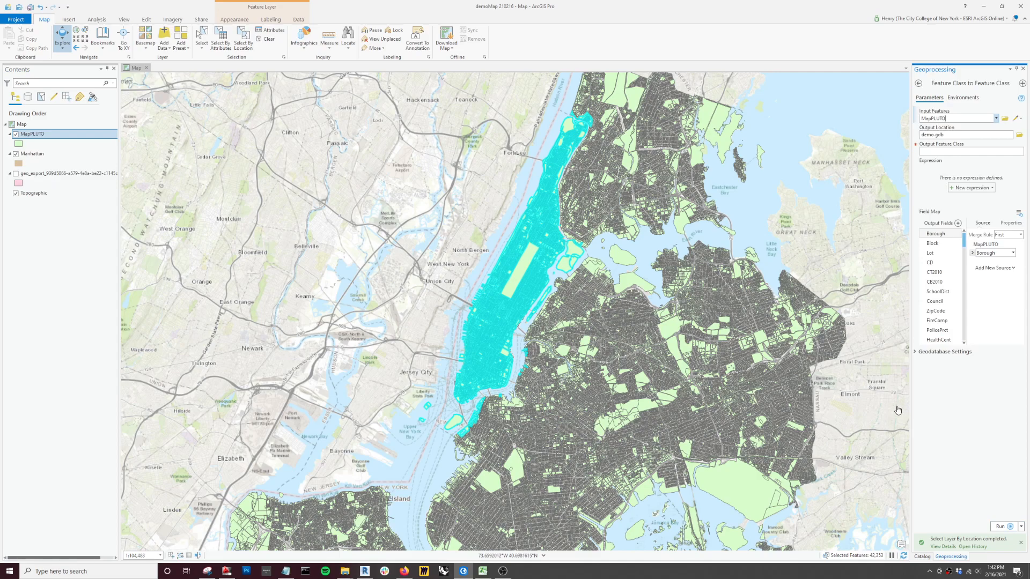
{"action": "left_click", "coordinate": [994, 151]}
{"action": "left_click", "coordinate": [1001, 527]}
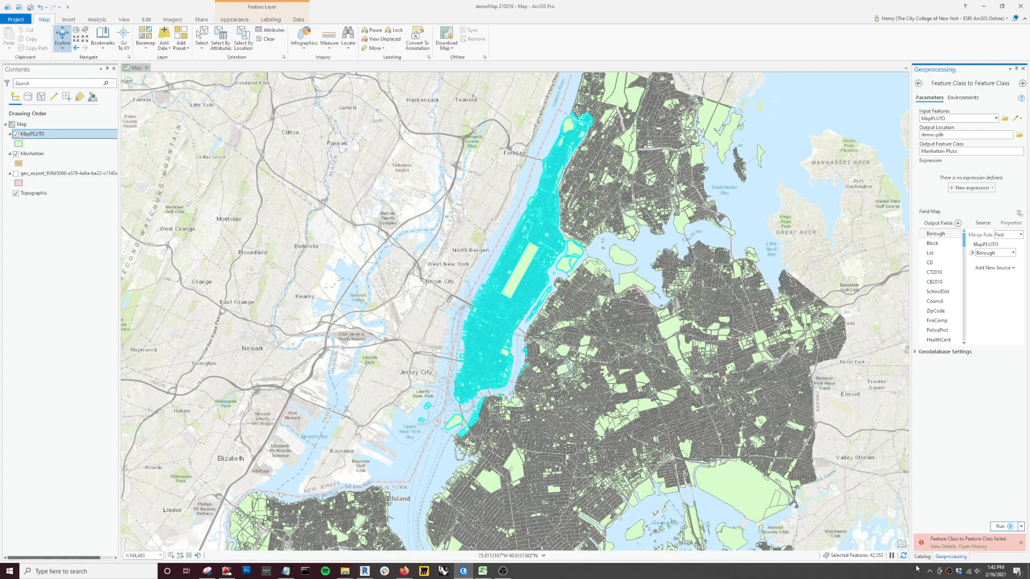
{"action": "left_click", "coordinate": [943, 548]}
{"action": "left_click", "coordinate": [982, 155]}
{"action": "left_click", "coordinate": [950, 573]}
{"action": "right_click", "coordinate": [950, 573]}
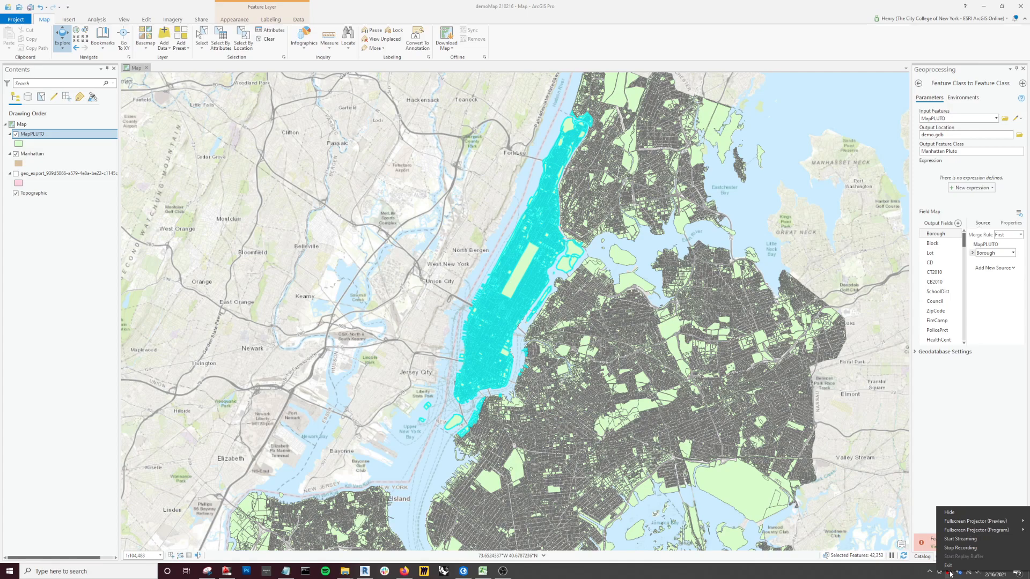
{"action": "left_click", "coordinate": [966, 325]}
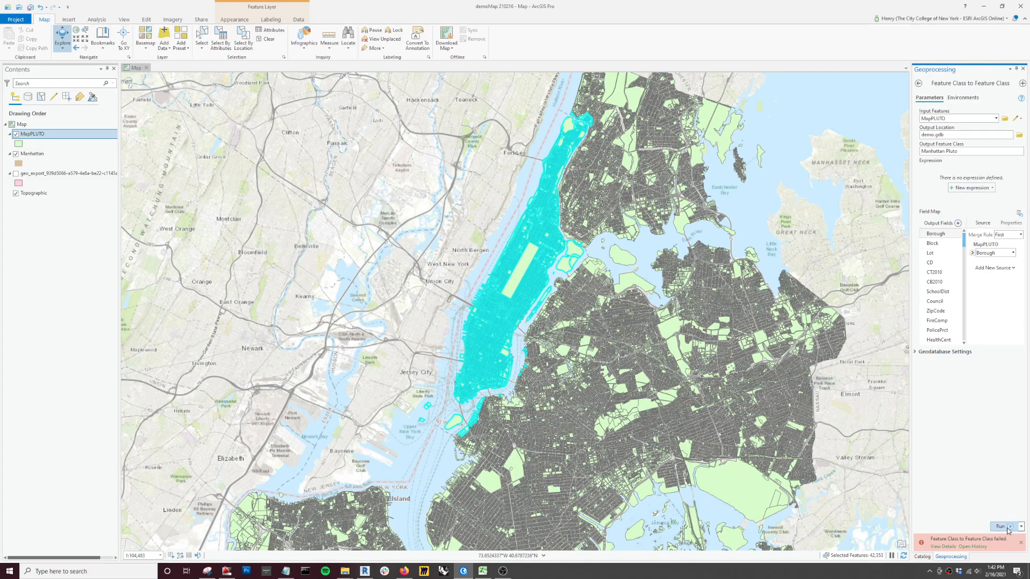
{"action": "left_click", "coordinate": [1022, 543]}
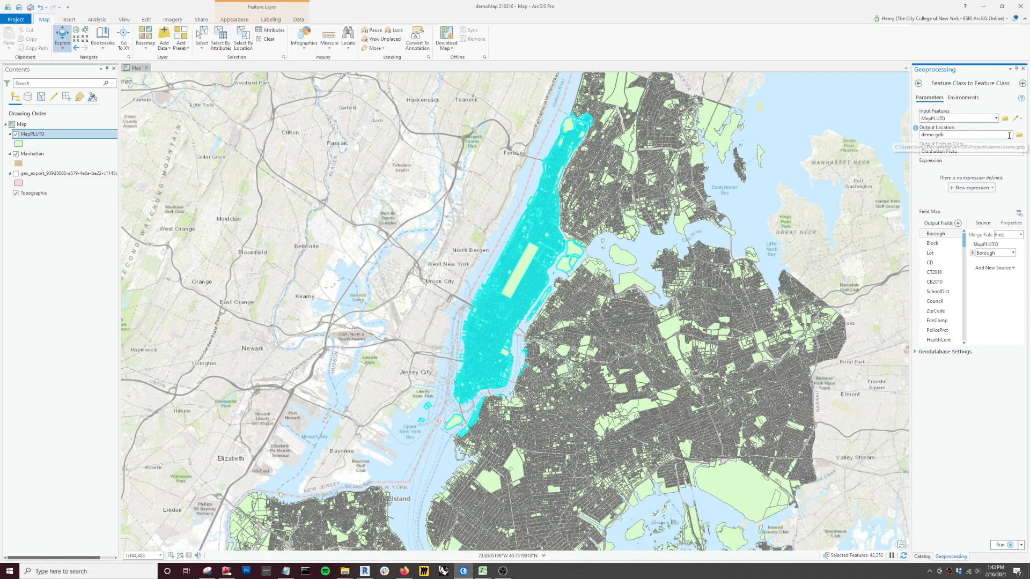
Step: Open the export's output location for browsing, switch to File Explorer and copy the path of the Demo 210216 folder
{"action": "left_click", "coordinate": [1018, 136]}
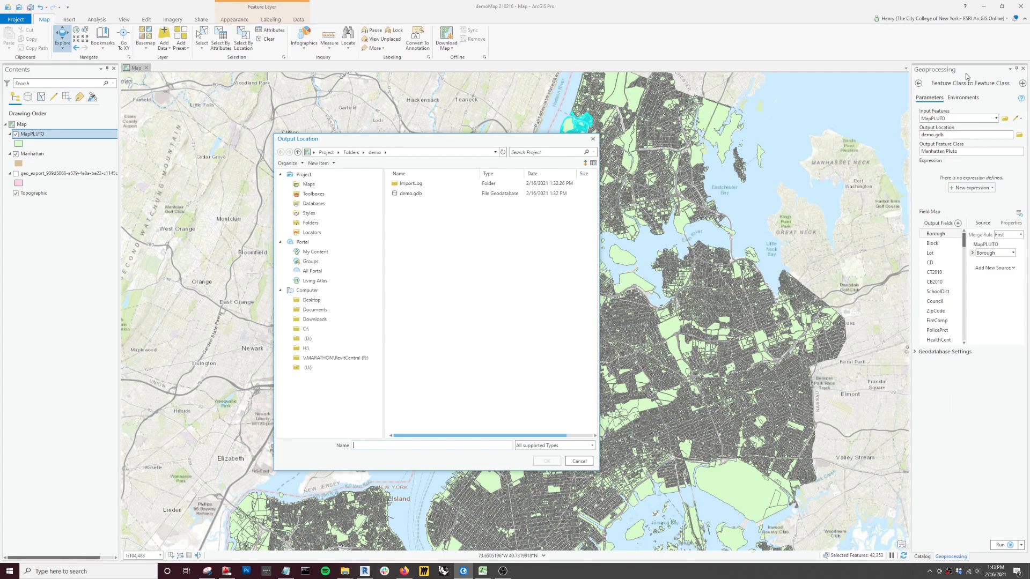
{"action": "left_click", "coordinate": [593, 139]}
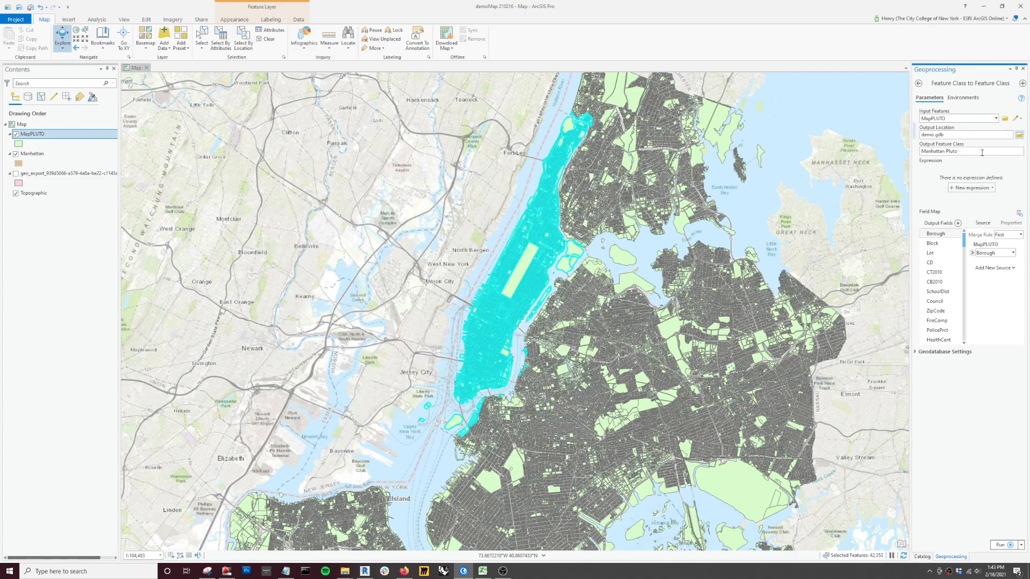
{"action": "left_click", "coordinate": [1020, 136]}
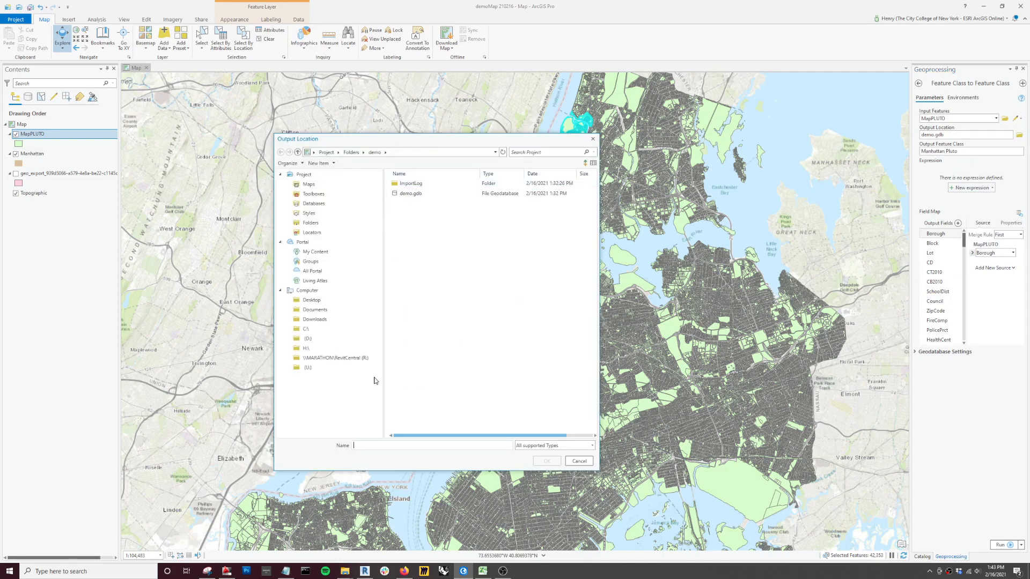
{"action": "mouse_move", "coordinate": [346, 574]}
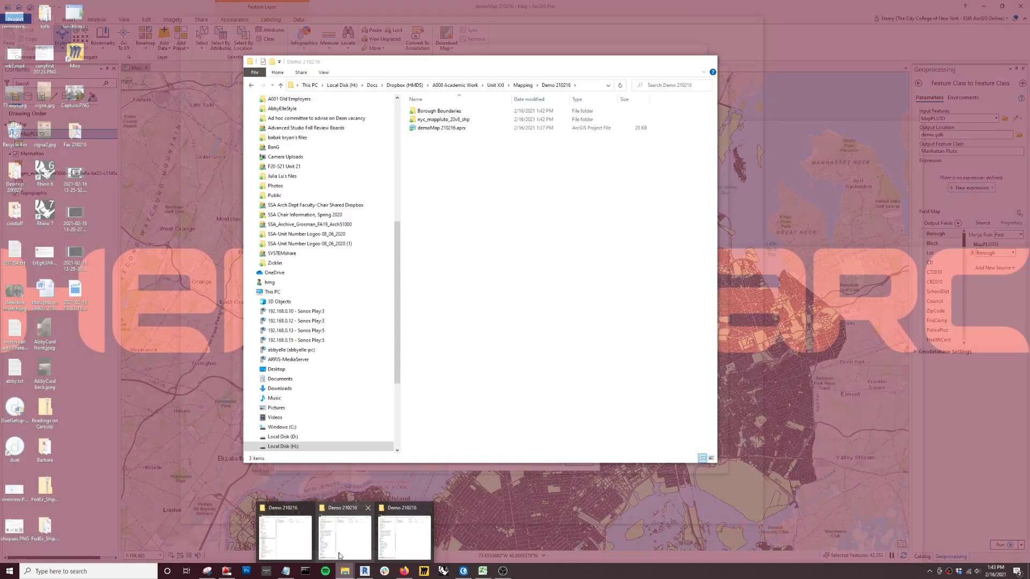
{"action": "left_click", "coordinate": [345, 537]}
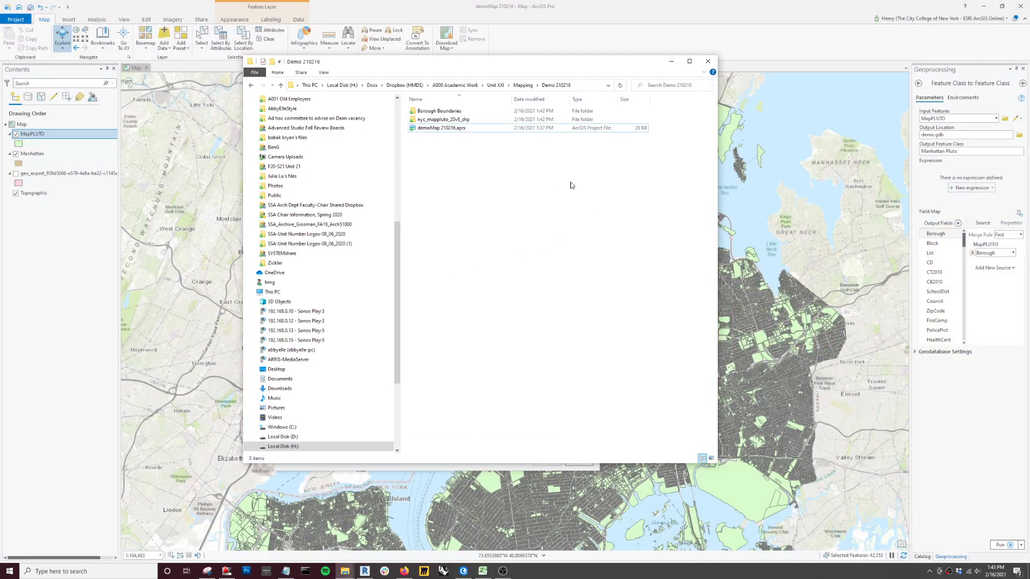
{"action": "left_click", "coordinate": [585, 86]}
{"action": "key", "text": "ctrl+c"}
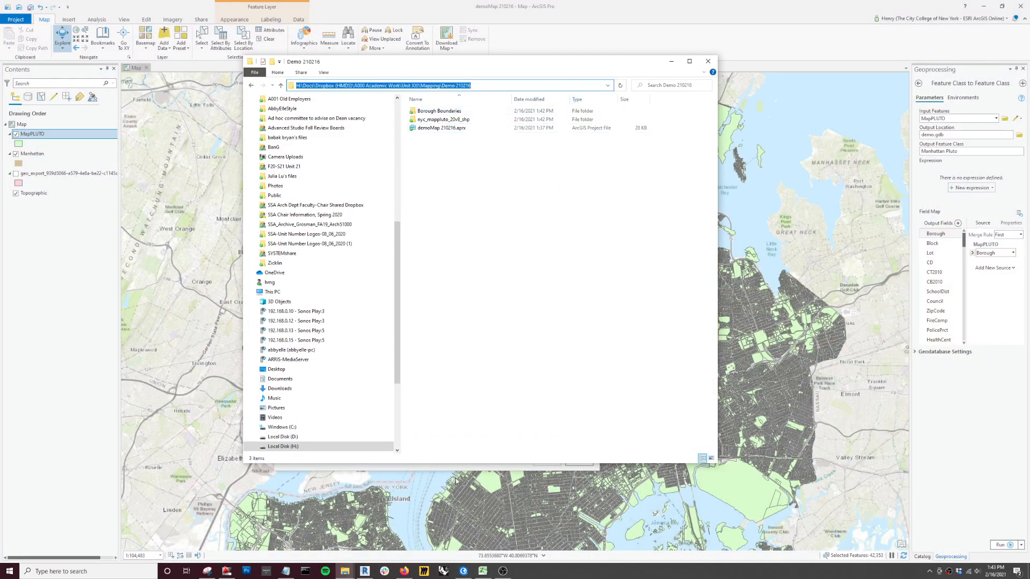
Step: Return to ArcGIS Pro and try to use the copied Demo 210216 path as the export's output location
{"action": "left_click", "coordinate": [890, 435]}
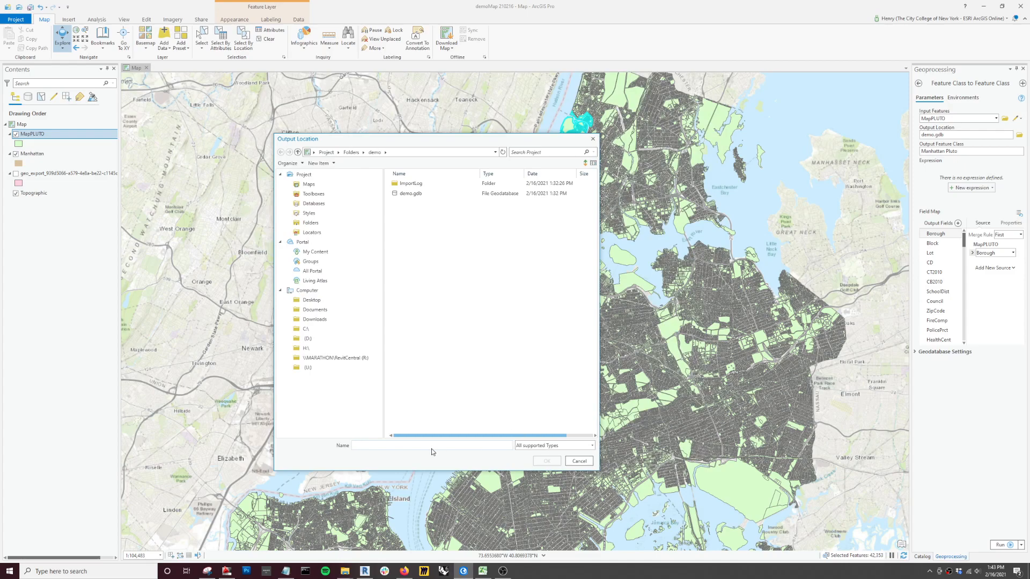
{"action": "key", "text": "ctrl+v"}
{"action": "left_click", "coordinate": [547, 461]}
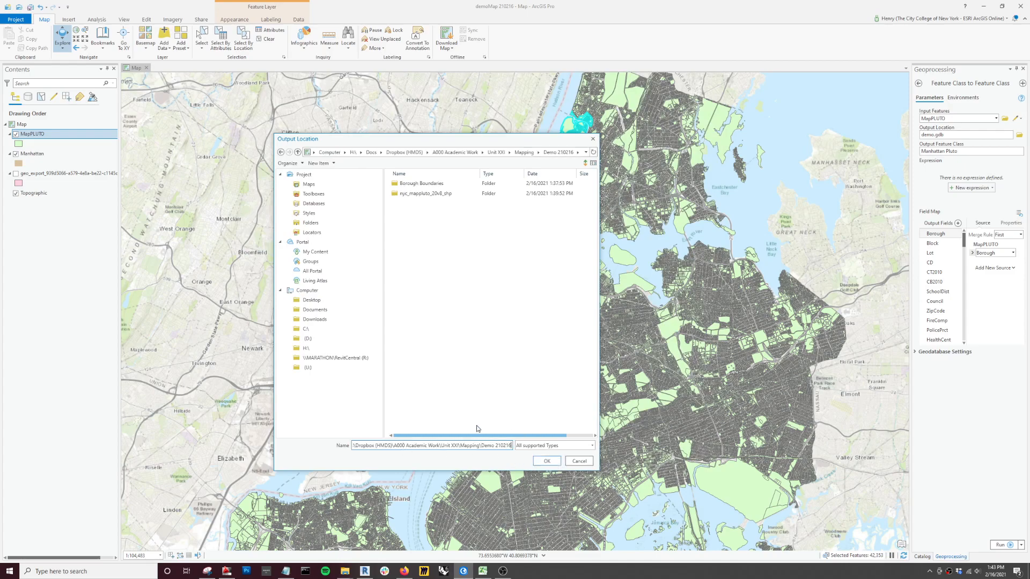
{"action": "left_click", "coordinate": [553, 447]}
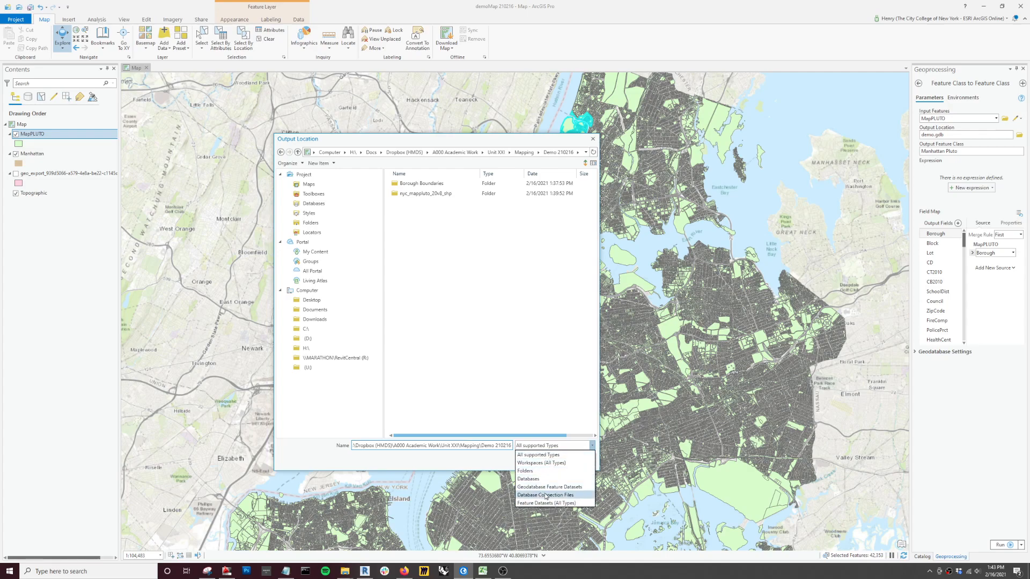
{"action": "left_click", "coordinate": [561, 455]}
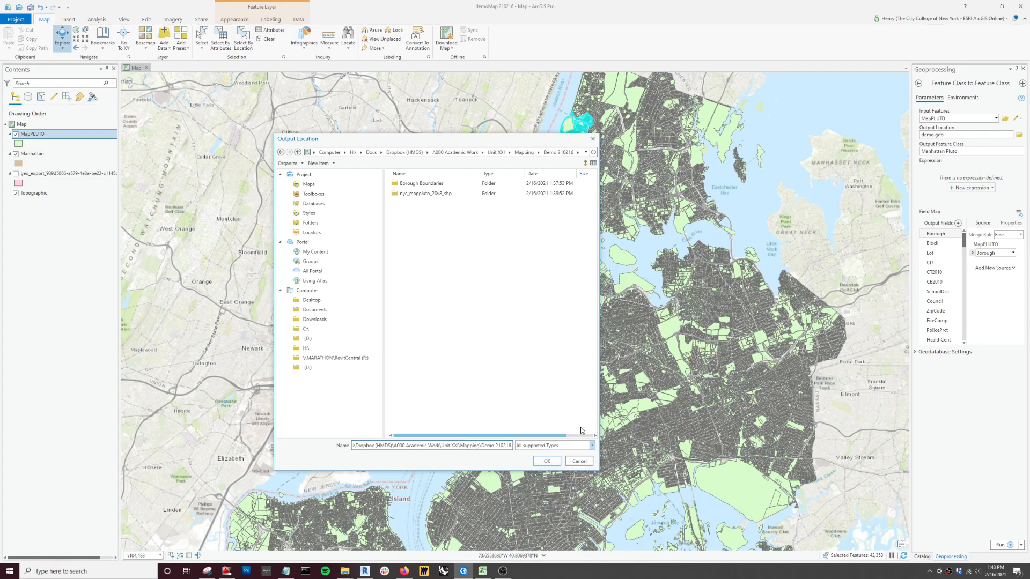
{"action": "left_click", "coordinate": [579, 462]}
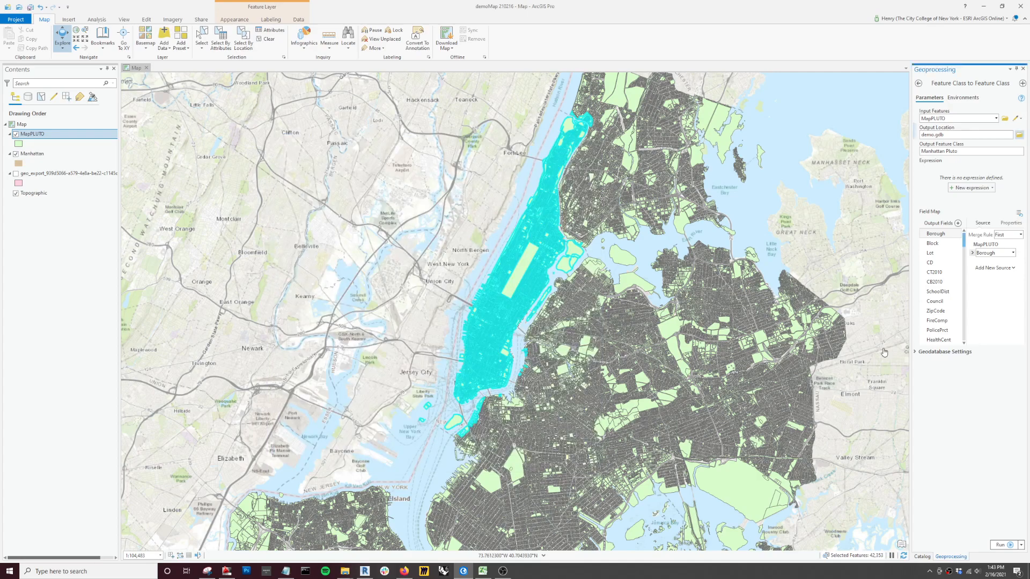
{"action": "left_click", "coordinate": [1022, 69]}
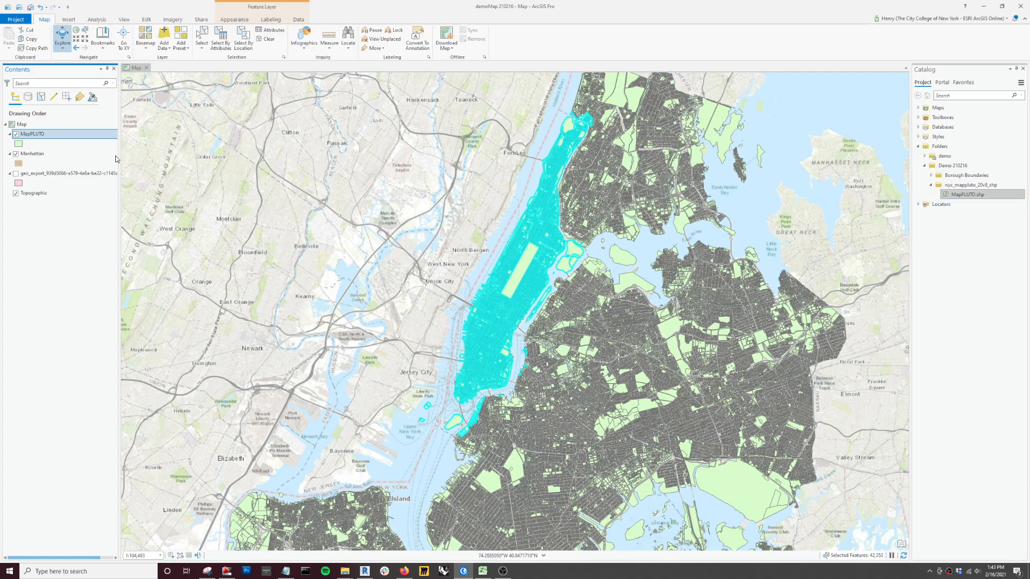
{"action": "right_click", "coordinate": [35, 137]}
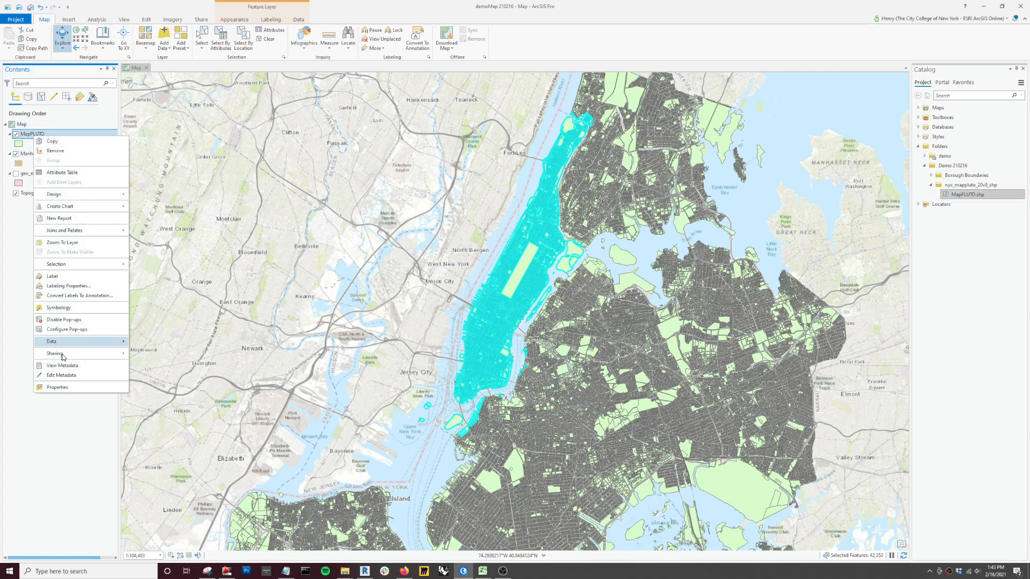
{"action": "mouse_move", "coordinate": [73, 340]}
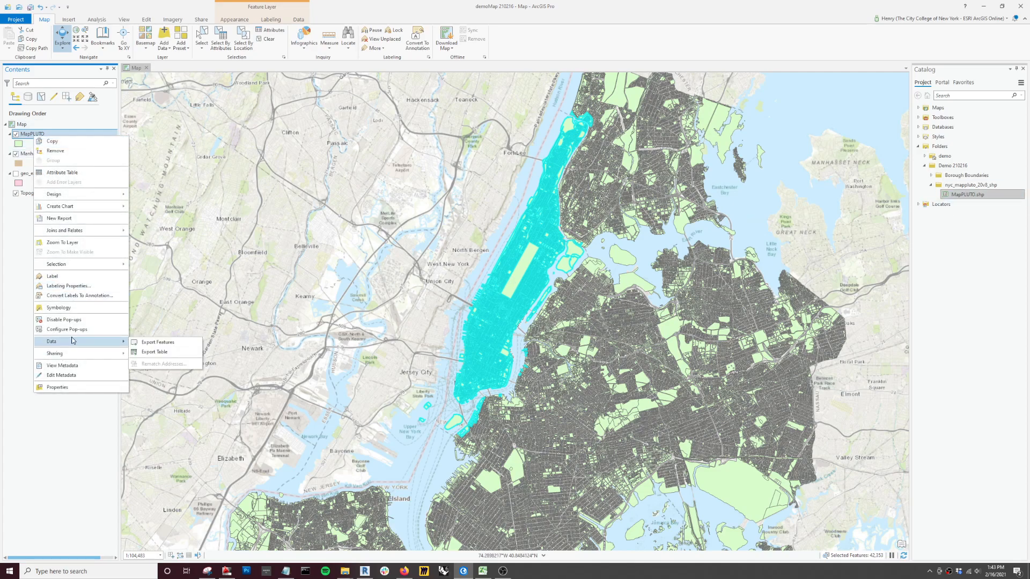
{"action": "left_click", "coordinate": [148, 343]}
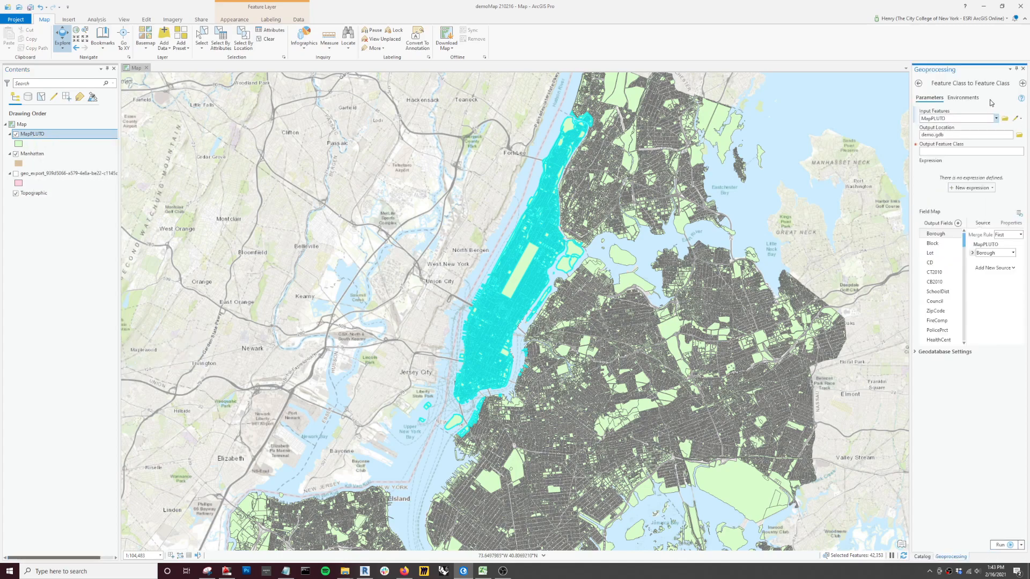
Step: Search the geoprocessing tools for "export" and "export shape", looking for one that exports the selected lots as a shapefile
{"action": "left_click", "coordinate": [1022, 84]}
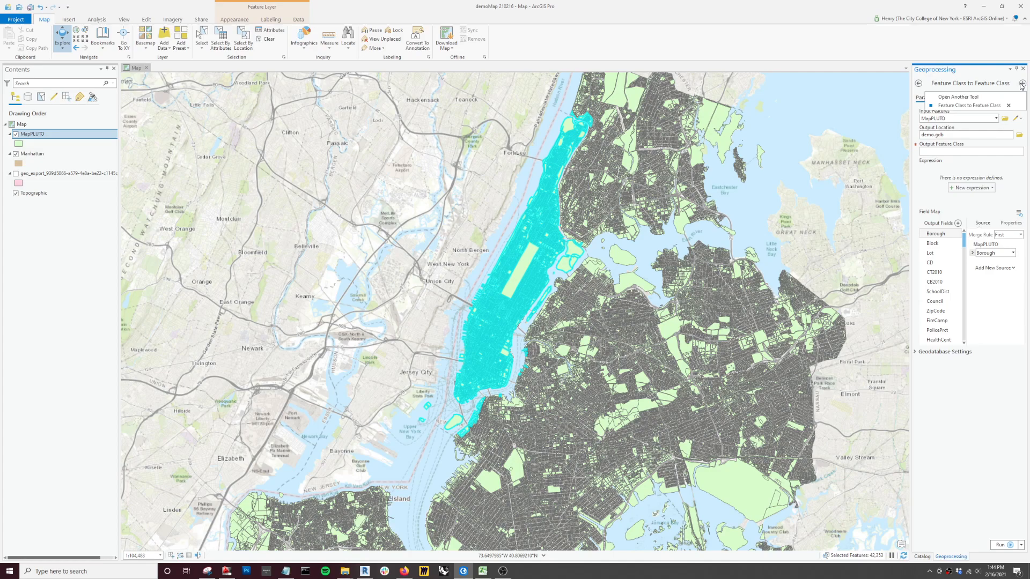
{"action": "left_click", "coordinate": [958, 97]}
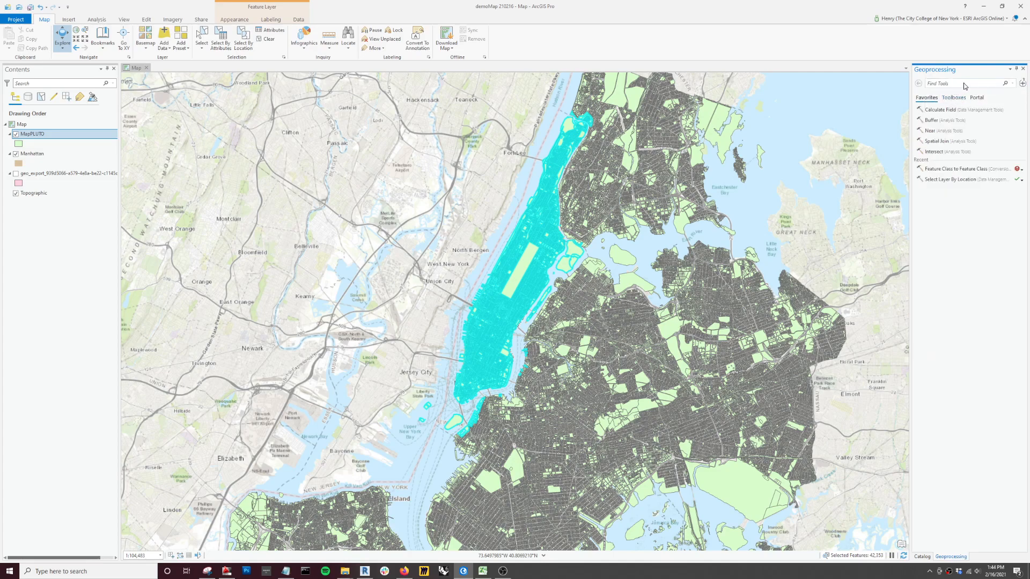
{"action": "type", "text": "export"}
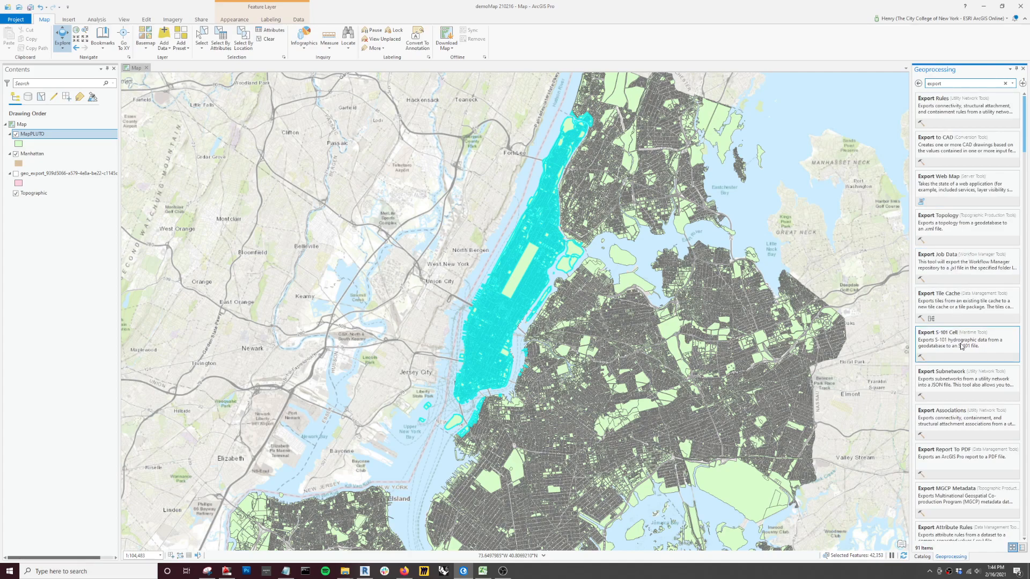
{"action": "scroll", "coordinate": [968, 351], "scroll_direction": "down", "scroll_amount": 2}
{"action": "scroll", "coordinate": [967, 354], "scroll_direction": "down", "scroll_amount": 2}
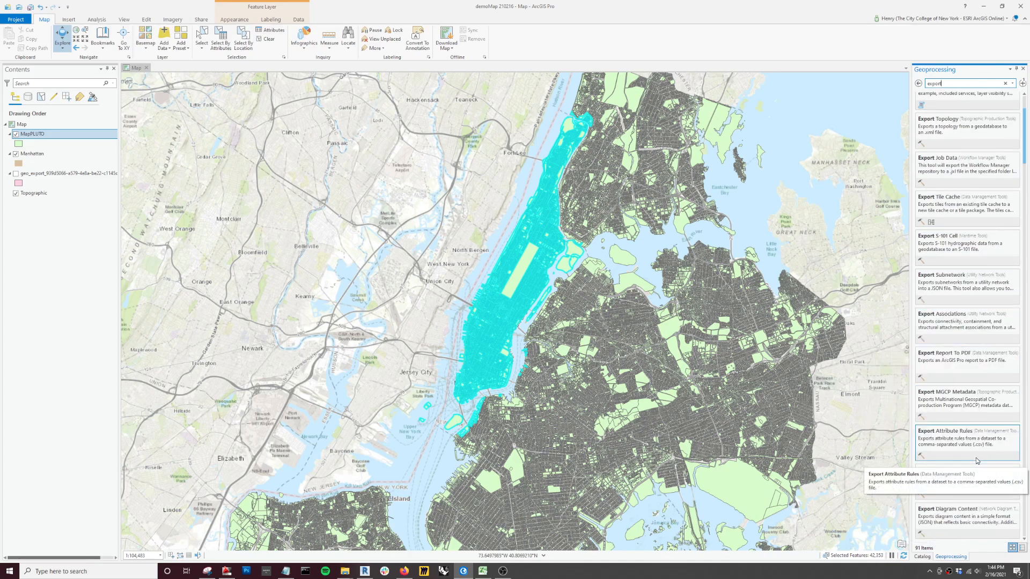
{"action": "scroll", "coordinate": [977, 354], "scroll_direction": "down", "scroll_amount": 2}
{"action": "scroll", "coordinate": [978, 352], "scroll_direction": "down", "scroll_amount": 5}
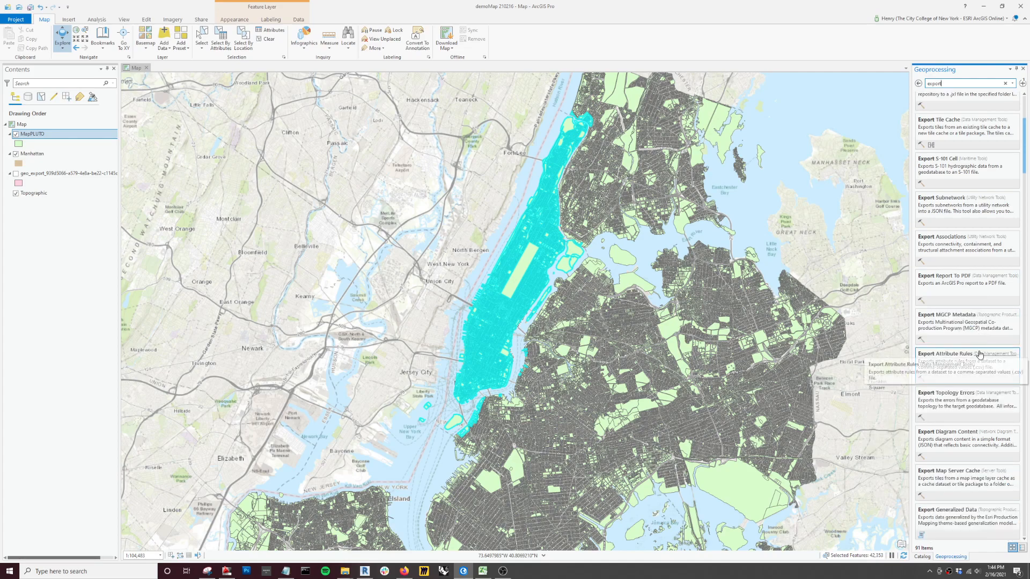
{"action": "scroll", "coordinate": [986, 362], "scroll_direction": "down", "scroll_amount": 5}
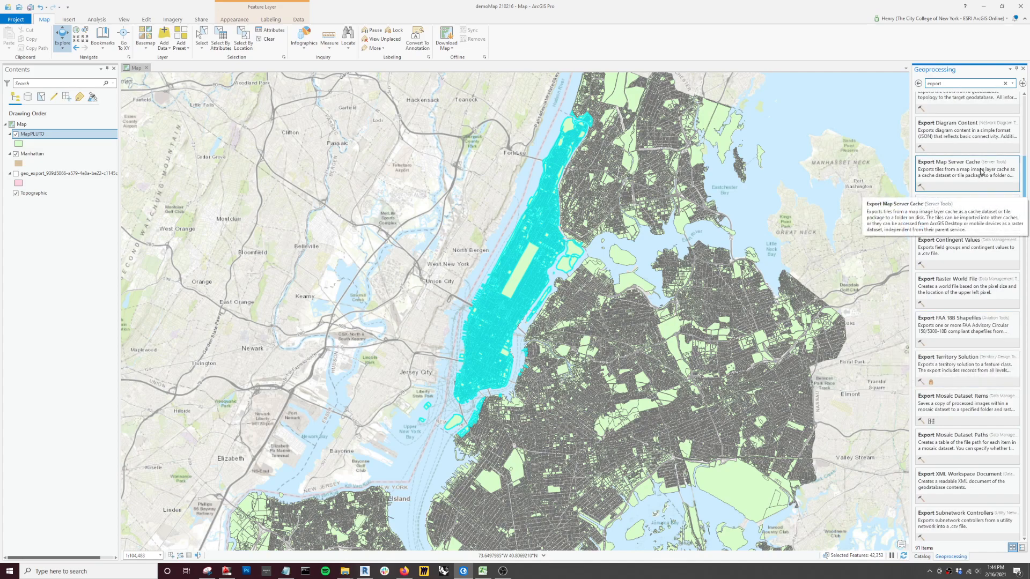
{"action": "scroll", "coordinate": [981, 171], "scroll_direction": "up", "scroll_amount": 7}
{"action": "type", "text": "hape"}
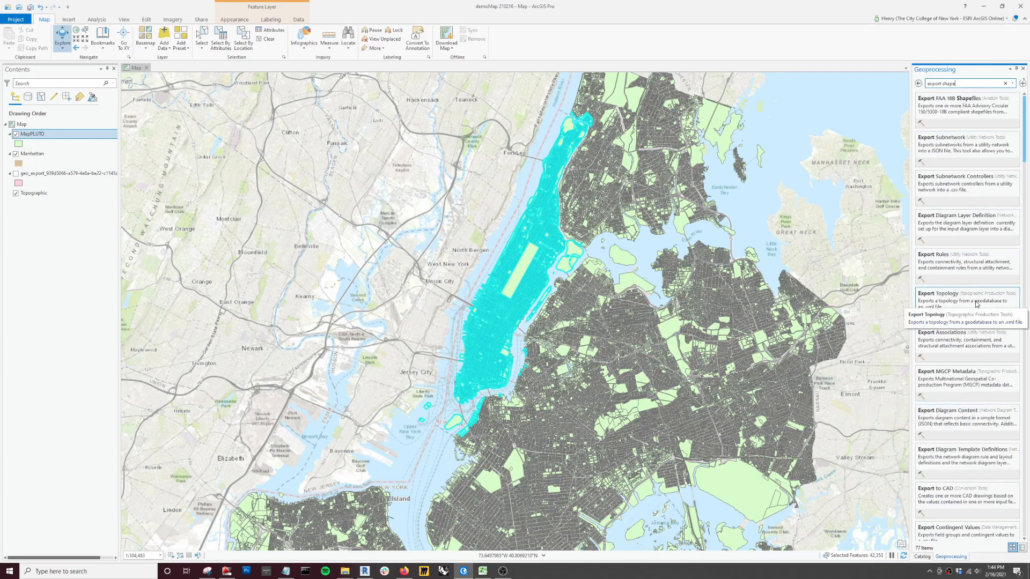
Step: Look through the "export shape" tool results for one that converts the selected lots to a shapefile
{"action": "scroll", "coordinate": [977, 304], "scroll_direction": "down", "scroll_amount": 1}
{"action": "scroll", "coordinate": [976, 304], "scroll_direction": "down", "scroll_amount": 2}
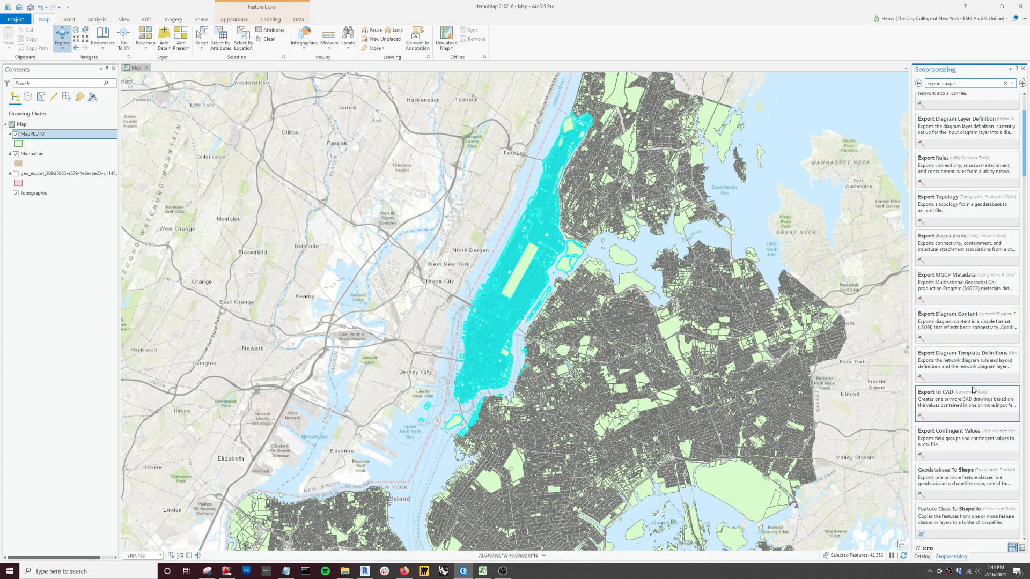
{"action": "scroll", "coordinate": [963, 381], "scroll_direction": "down", "scroll_amount": 3}
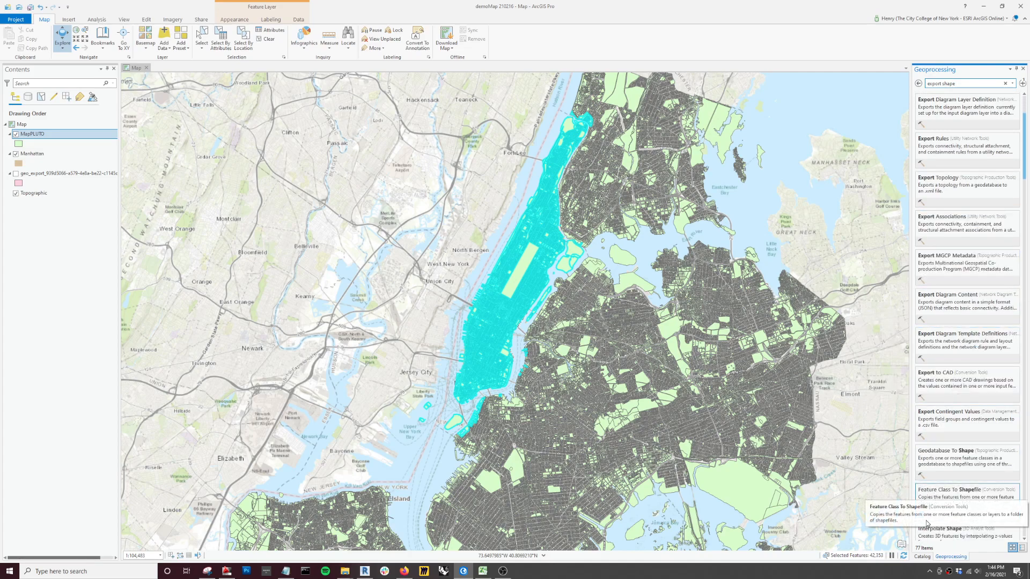
{"action": "scroll", "coordinate": [948, 414], "scroll_direction": "down", "scroll_amount": 2}
{"action": "scroll", "coordinate": [947, 405], "scroll_direction": "up", "scroll_amount": 6}
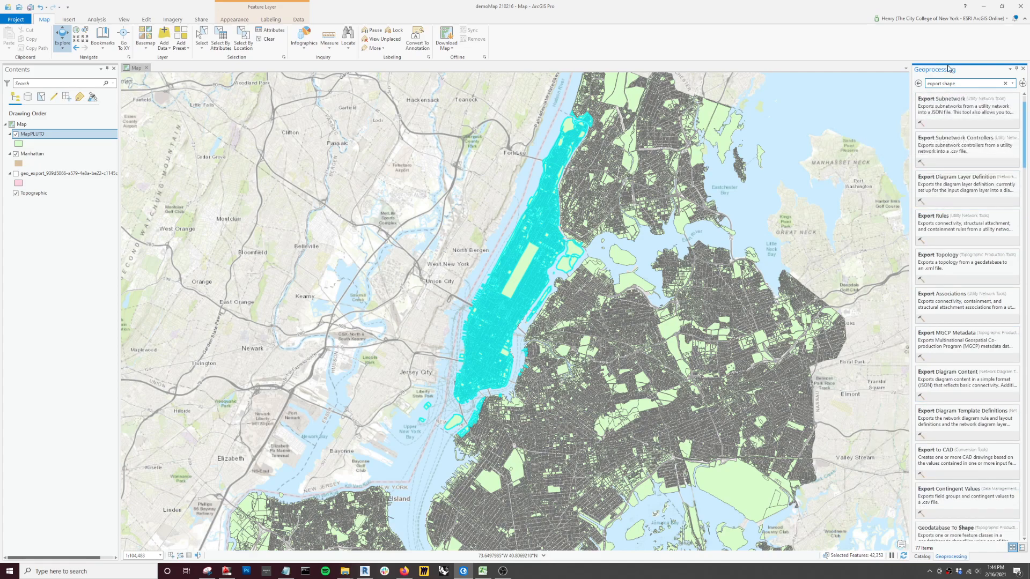
Step: Search the geoprocessing tools for "export", look through the results for a suitable feature export tool, and close the search
{"action": "left_click", "coordinate": [939, 83]}
{"action": "type", "text": "exp"}
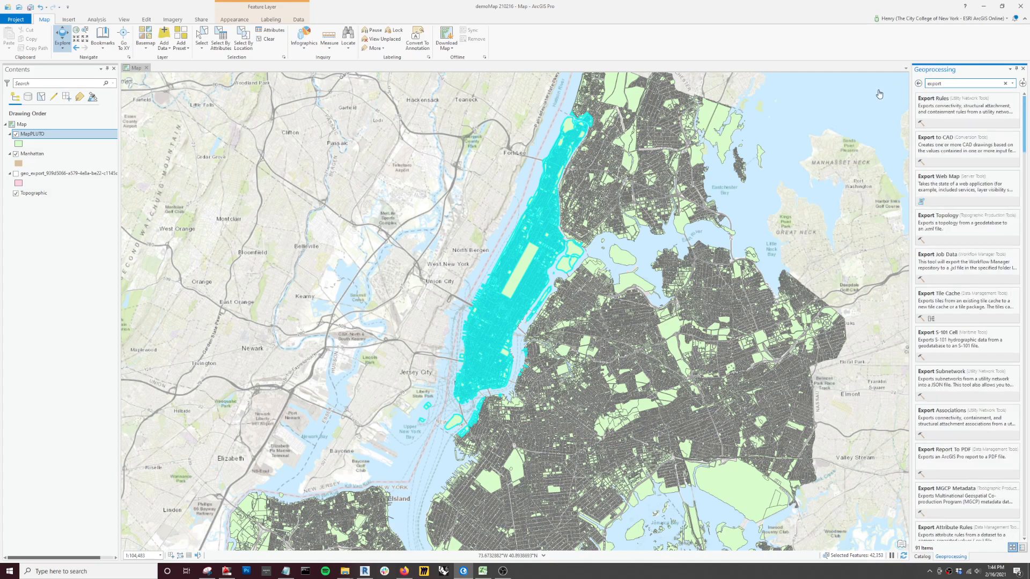
{"action": "left_click_drag", "start_coordinate": [966, 233], "coordinate": [972, 248]}
{"action": "scroll", "coordinate": [973, 246], "scroll_direction": "down", "scroll_amount": 3}
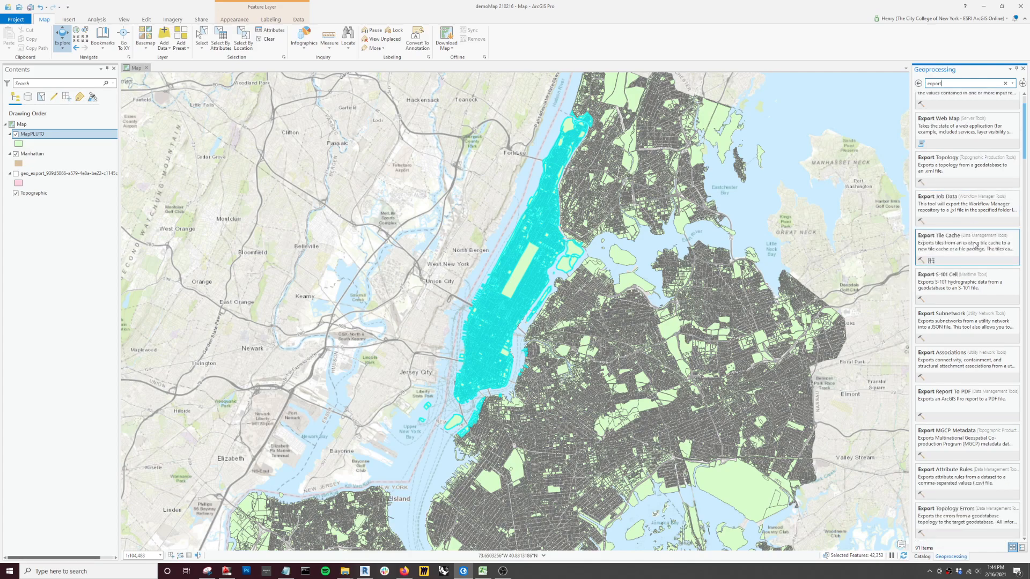
{"action": "scroll", "coordinate": [975, 244], "scroll_direction": "down", "scroll_amount": 4}
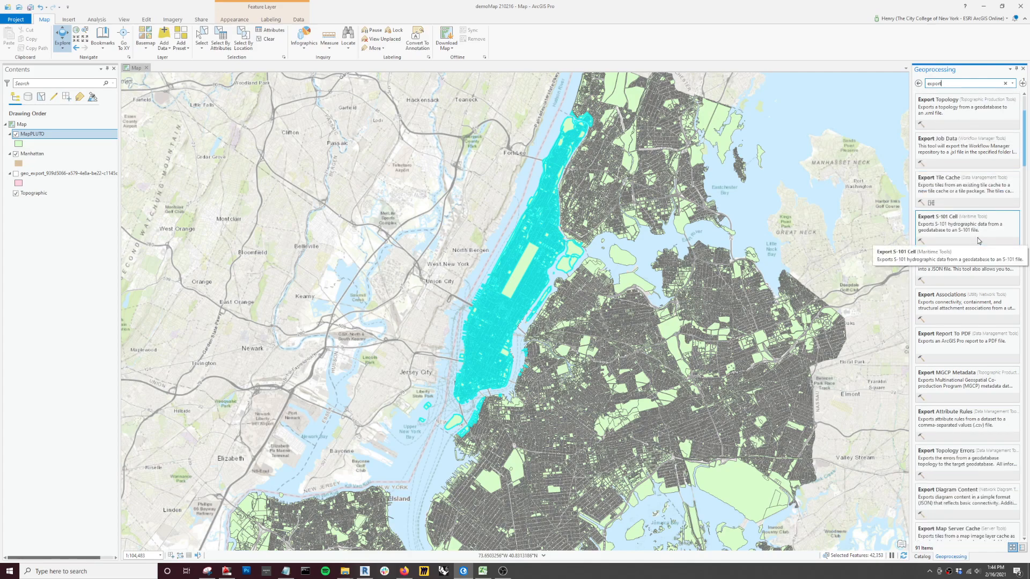
{"action": "scroll", "coordinate": [982, 239], "scroll_direction": "down", "scroll_amount": 5}
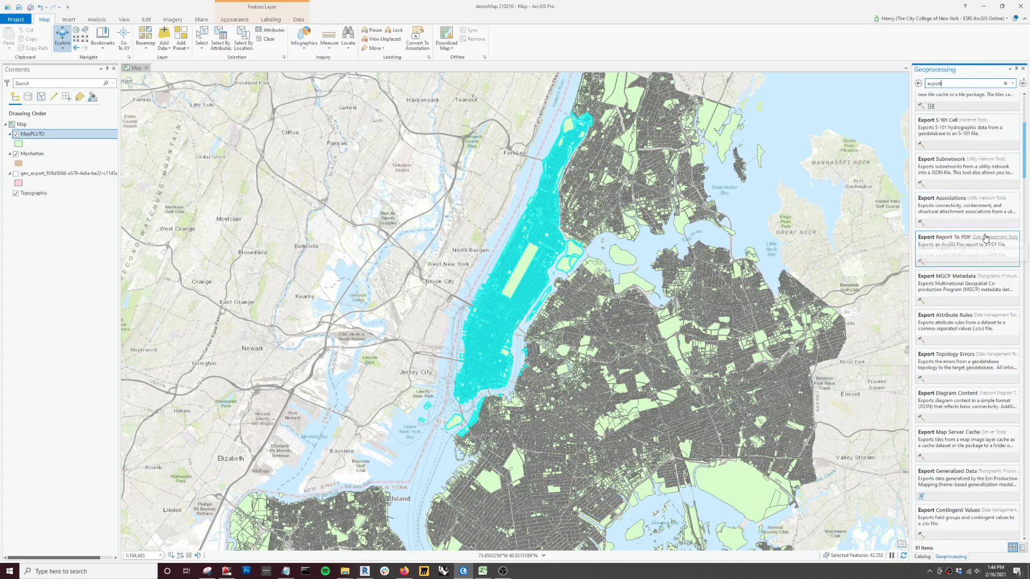
{"action": "scroll", "coordinate": [990, 236], "scroll_direction": "down", "scroll_amount": 8}
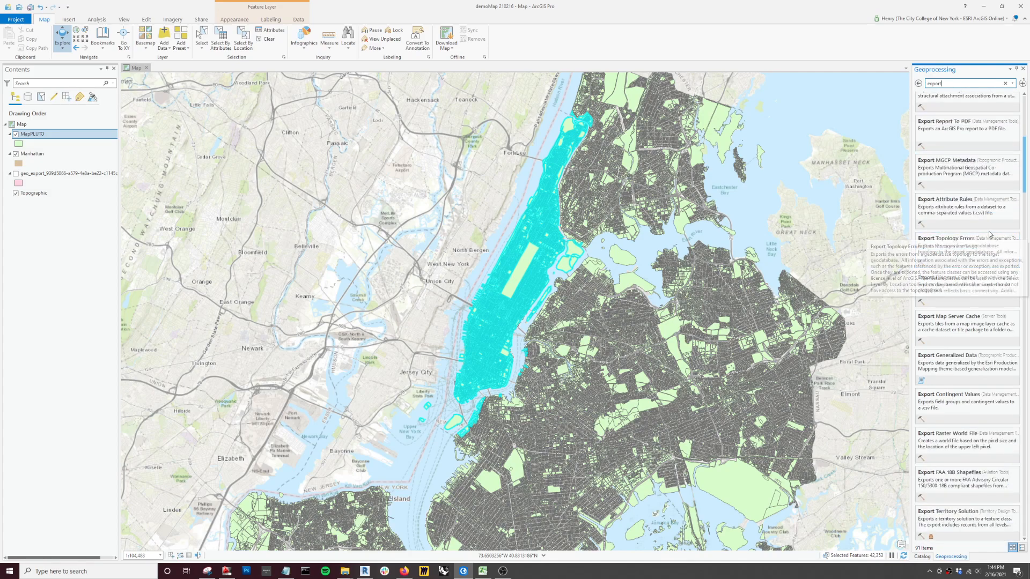
{"action": "scroll", "coordinate": [997, 233], "scroll_direction": "down", "scroll_amount": 10}
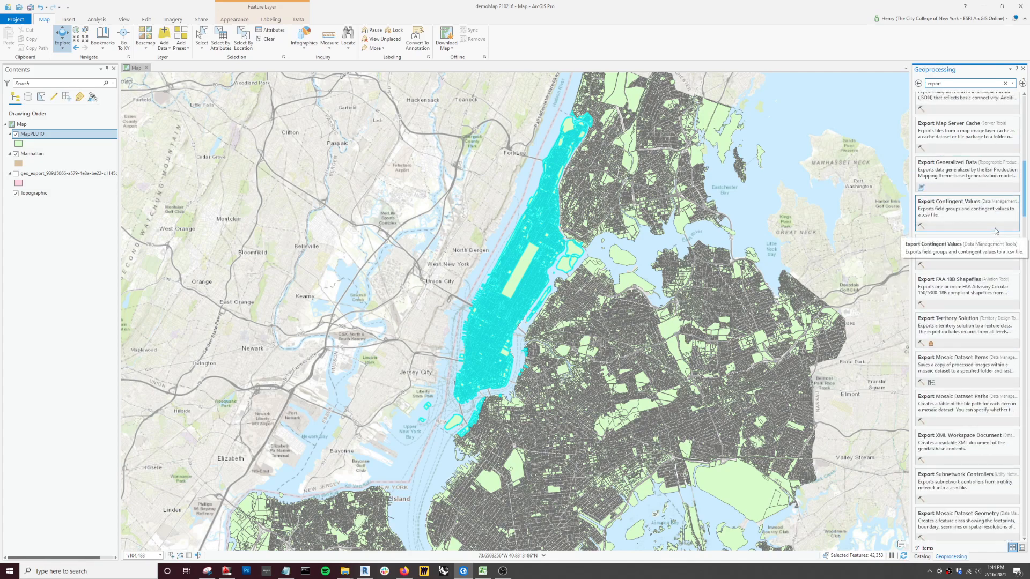
{"action": "scroll", "coordinate": [998, 229], "scroll_direction": "down", "scroll_amount": 9}
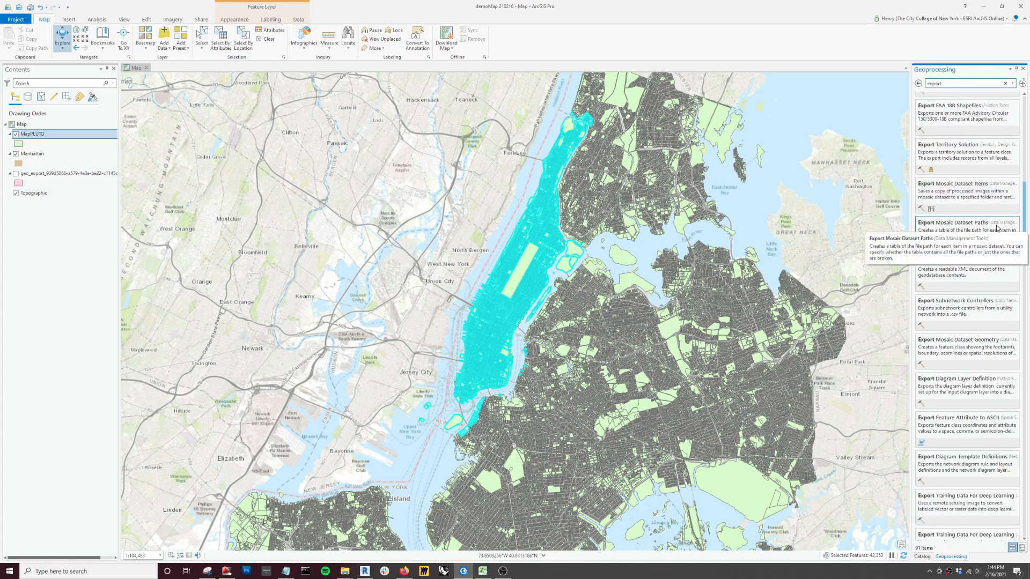
{"action": "scroll", "coordinate": [997, 229], "scroll_direction": "down", "scroll_amount": 3}
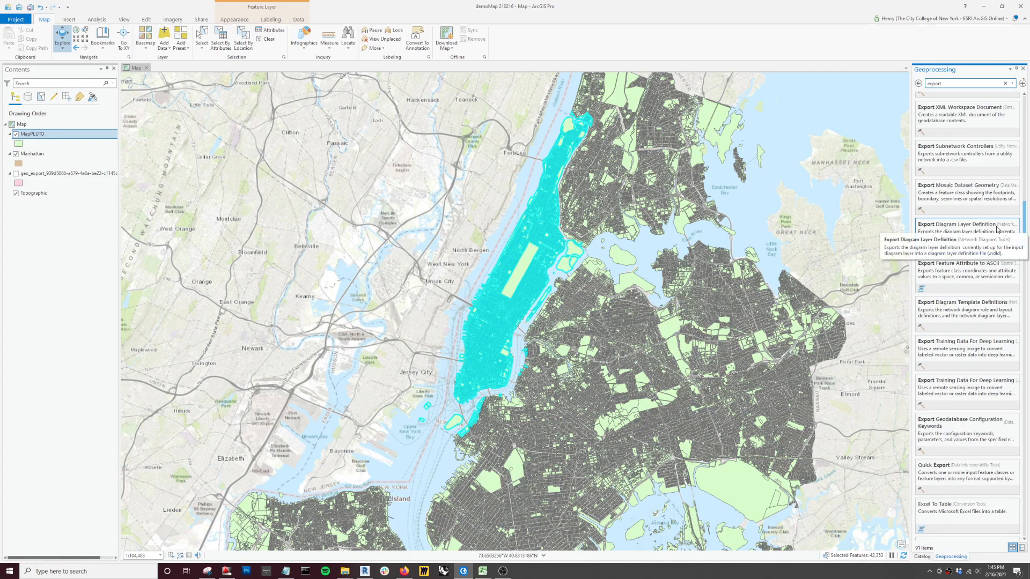
{"action": "scroll", "coordinate": [999, 229], "scroll_direction": "down", "scroll_amount": 3}
{"action": "scroll", "coordinate": [999, 229], "scroll_direction": "down", "scroll_amount": 2}
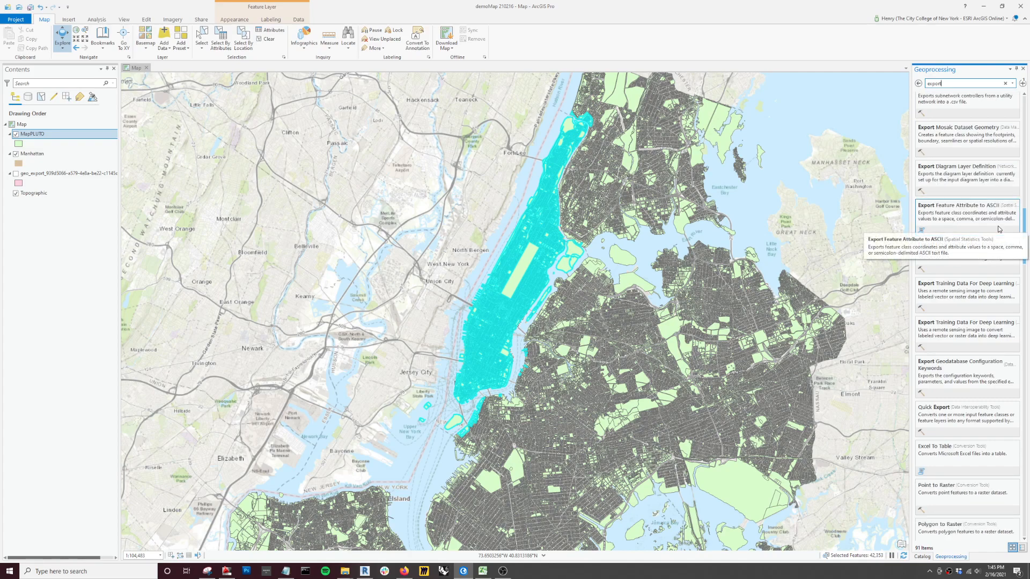
{"action": "scroll", "coordinate": [998, 229], "scroll_direction": "down", "scroll_amount": 13}
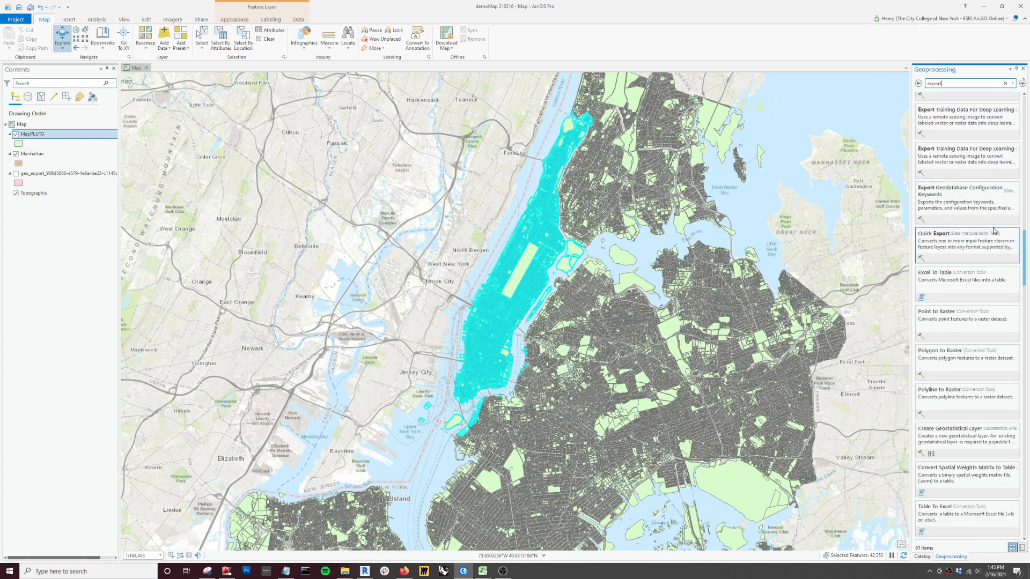
{"action": "scroll", "coordinate": [998, 229], "scroll_direction": "down", "scroll_amount": 19}
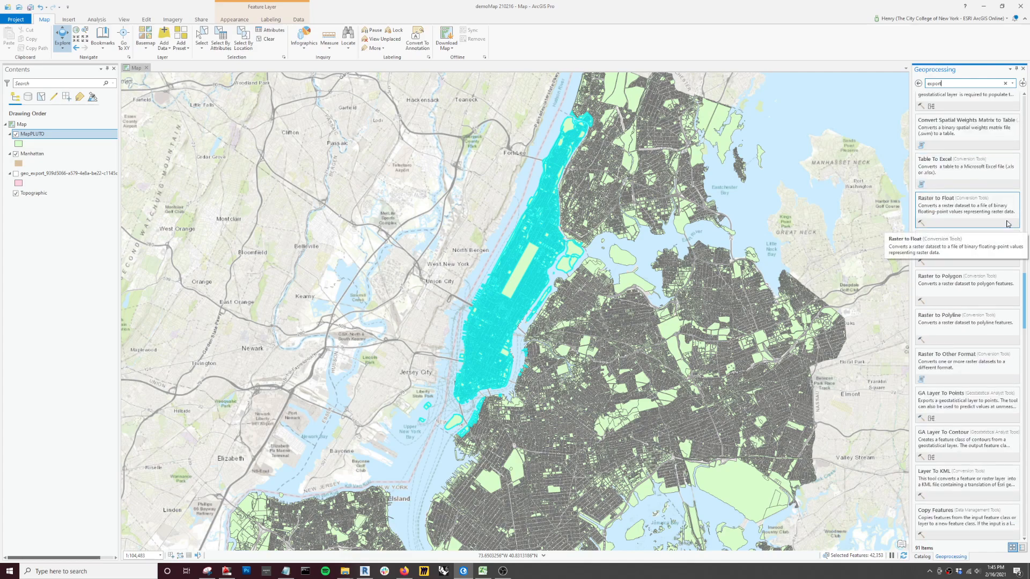
{"action": "scroll", "coordinate": [1007, 226], "scroll_direction": "down", "scroll_amount": 9}
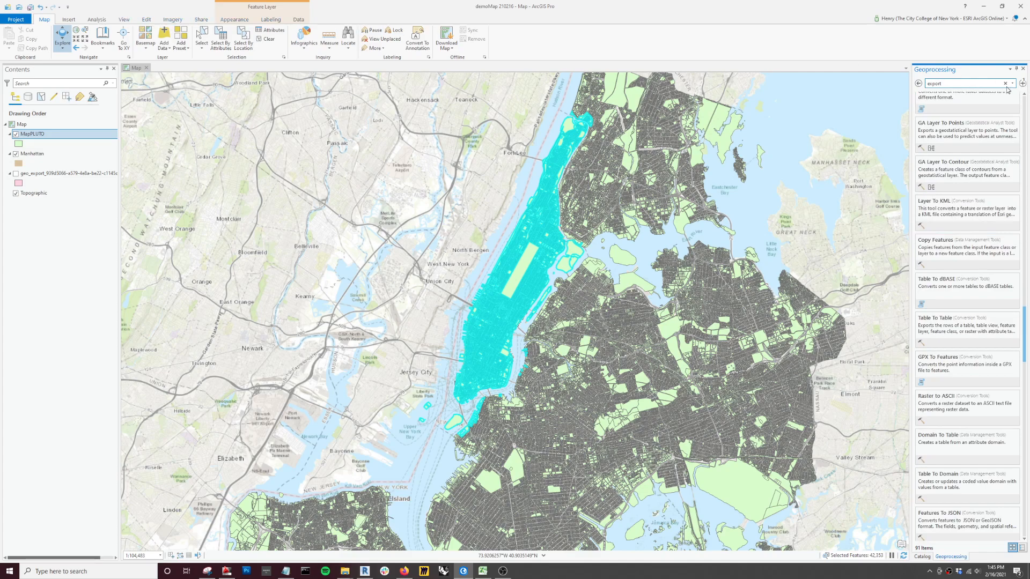
{"action": "left_click", "coordinate": [1023, 69]}
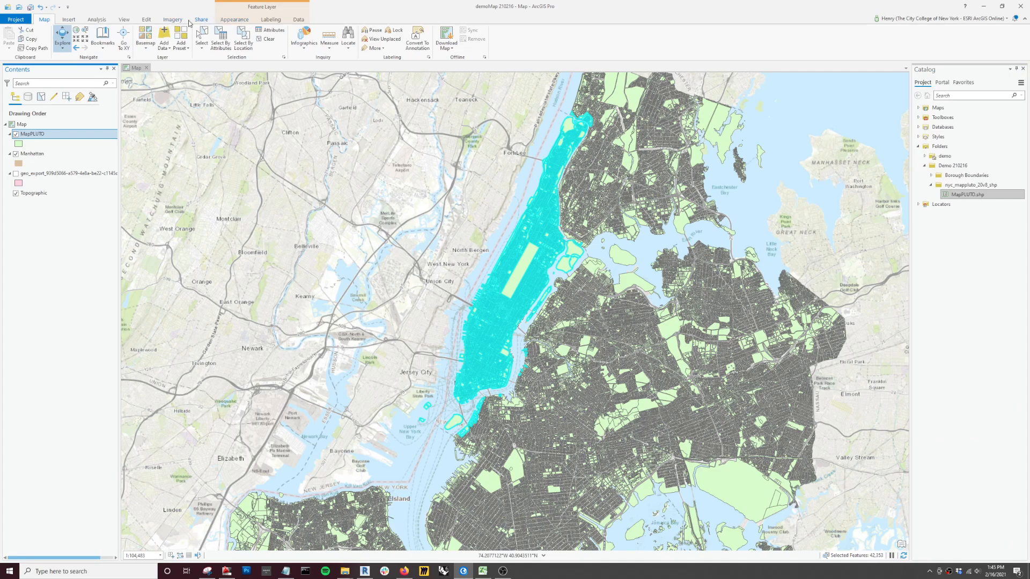
{"action": "left_click", "coordinate": [97, 20]}
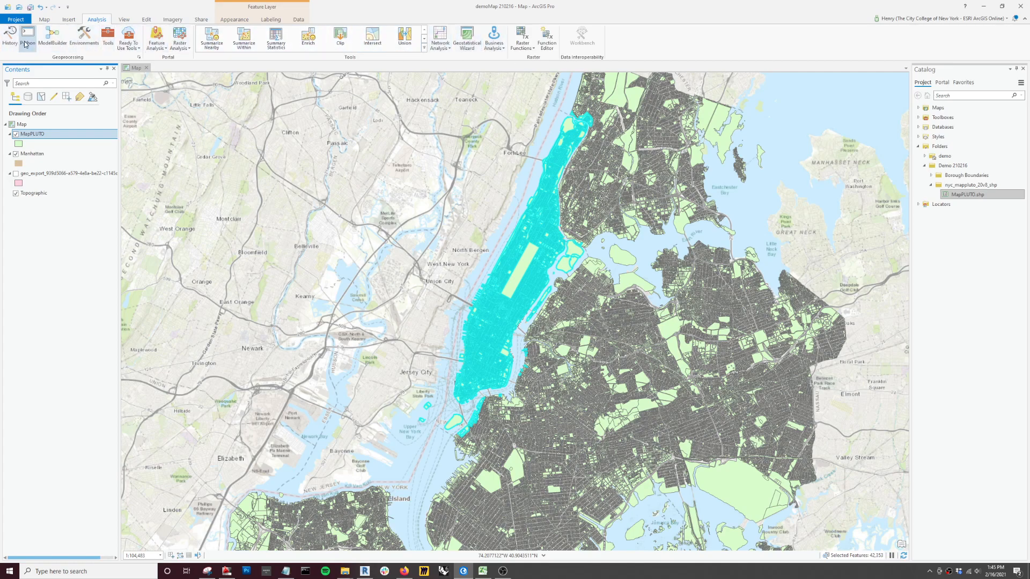
{"action": "left_click", "coordinate": [45, 20]}
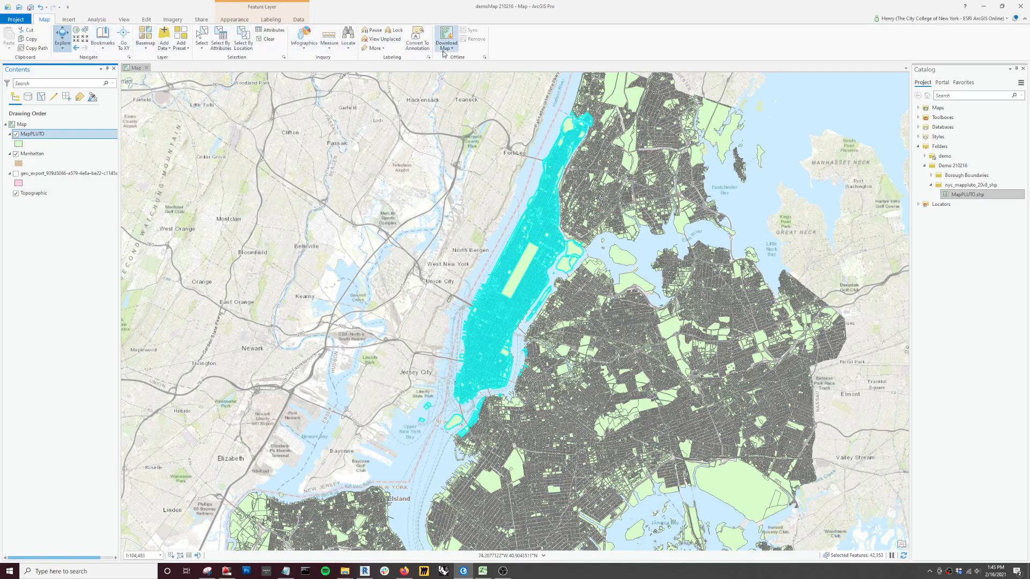
Step: Export the selected MapPLUTO lots to demo.gdb as a feature class named ManhattanPluto and close the export tool
{"action": "right_click", "coordinate": [34, 135]}
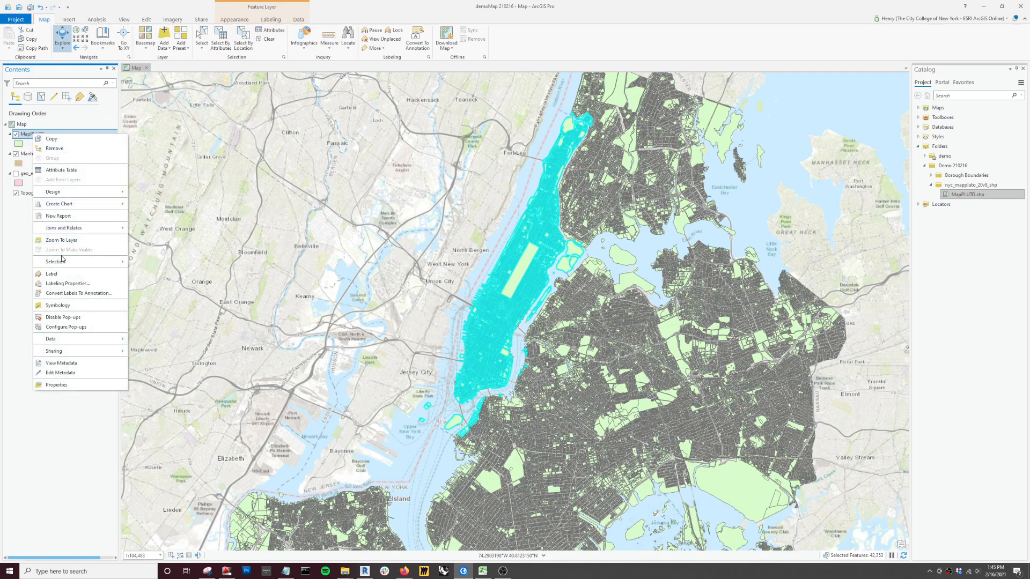
{"action": "mouse_move", "coordinate": [71, 263]}
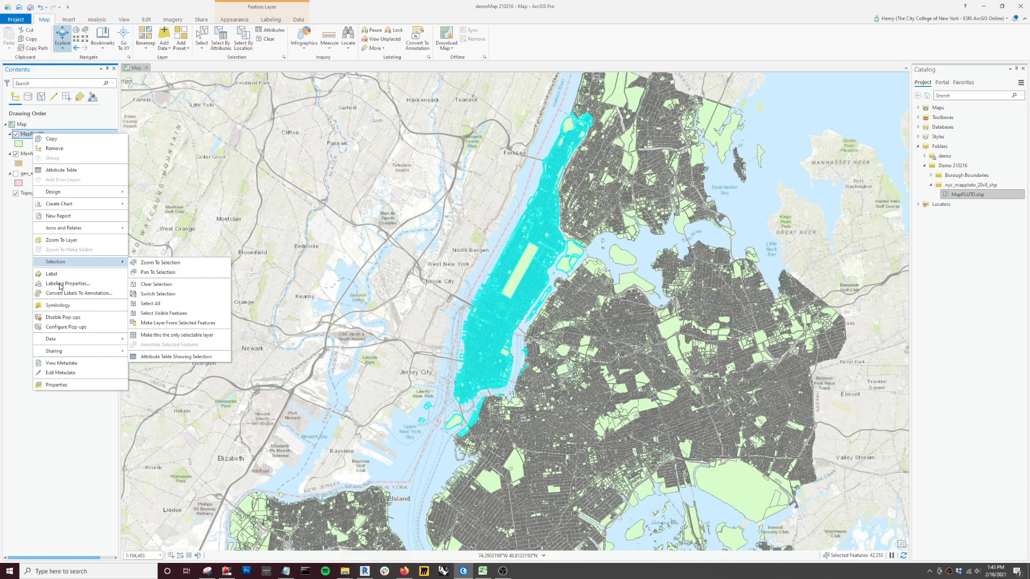
{"action": "mouse_move", "coordinate": [66, 344]}
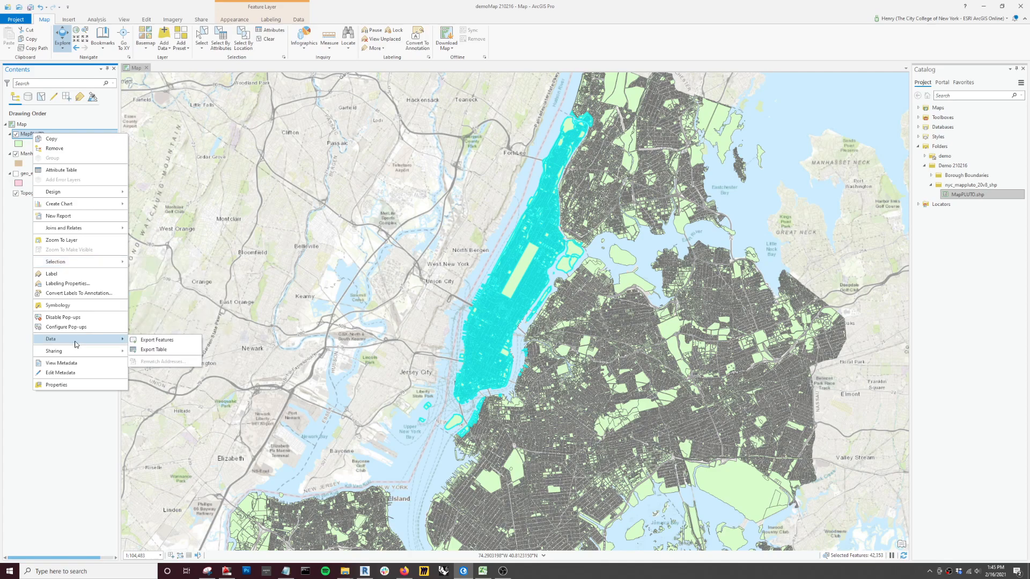
{"action": "left_click", "coordinate": [161, 341]}
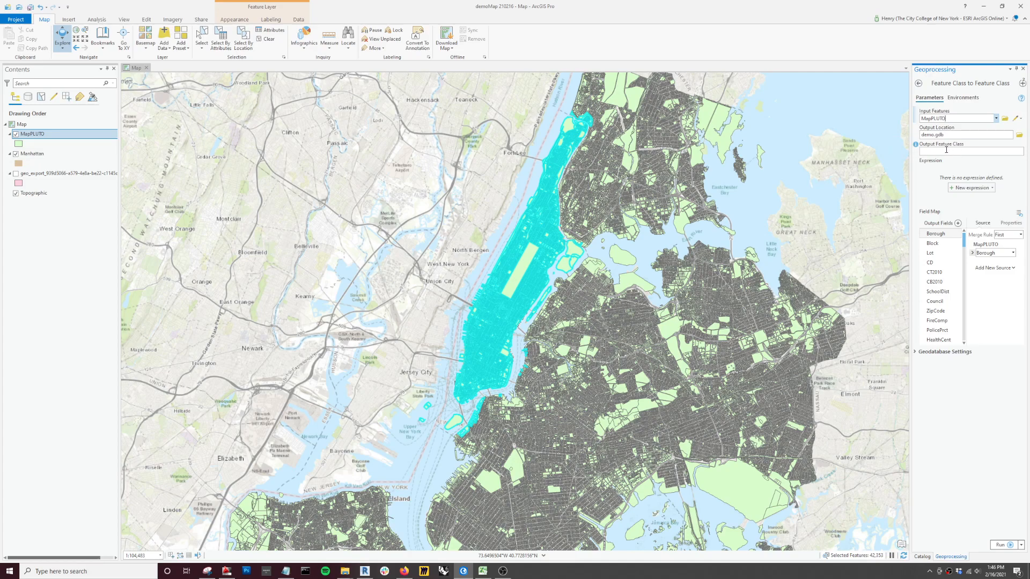
{"action": "mouse_move", "coordinate": [917, 145]}
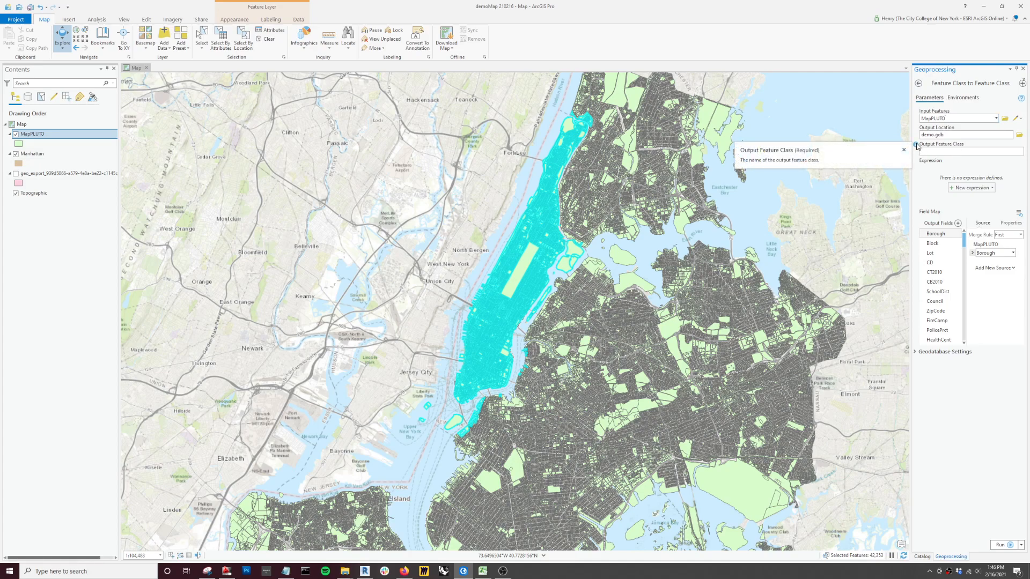
{"action": "left_click", "coordinate": [952, 152]}
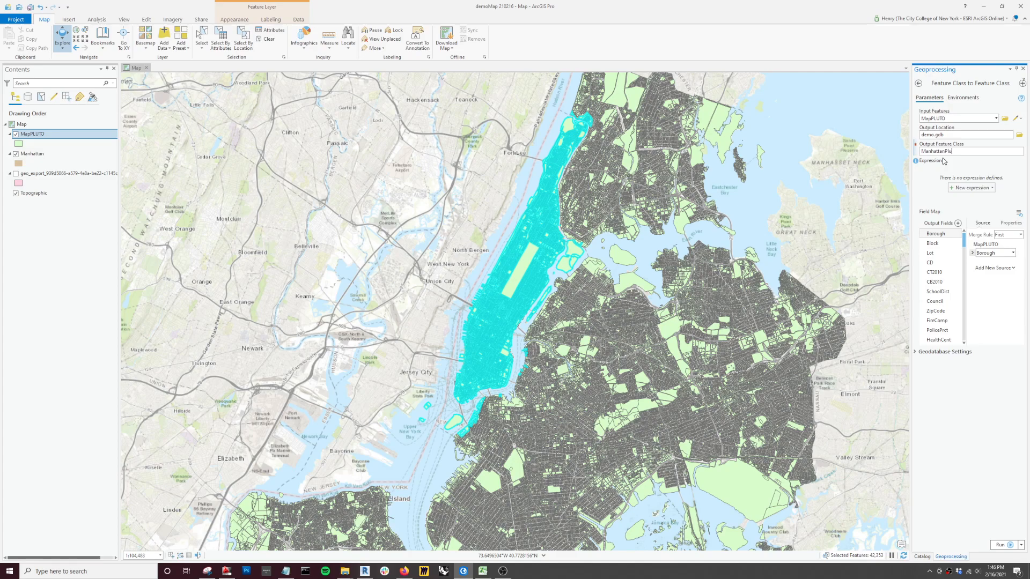
{"action": "left_click", "coordinate": [1001, 544]}
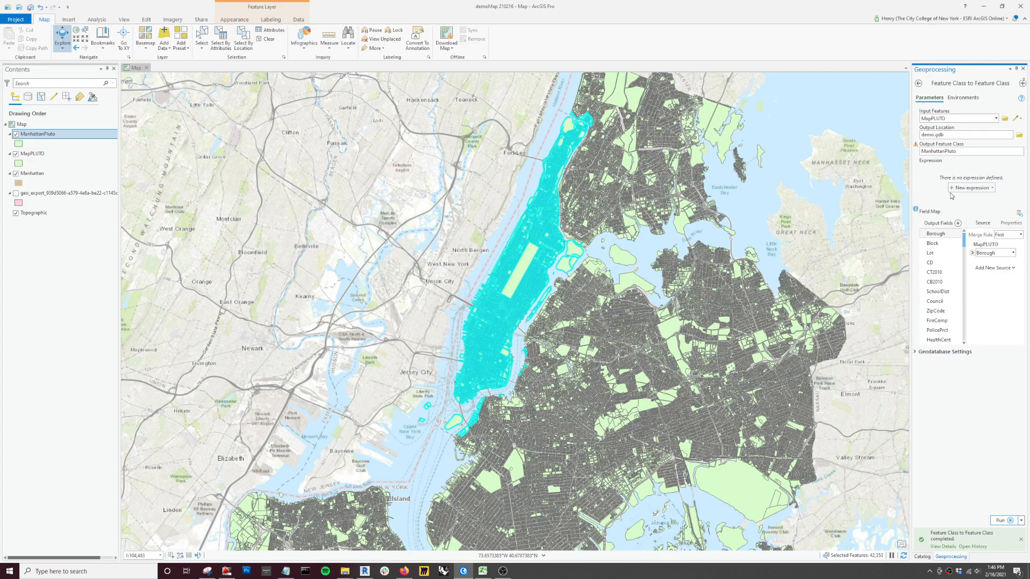
{"action": "left_click", "coordinate": [1021, 540]}
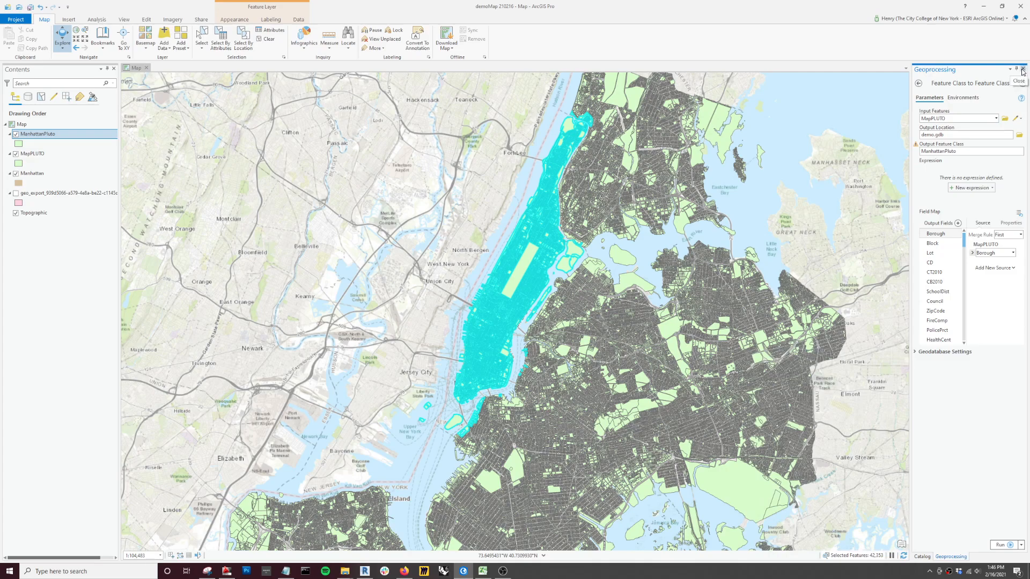
{"action": "left_click", "coordinate": [1023, 69]}
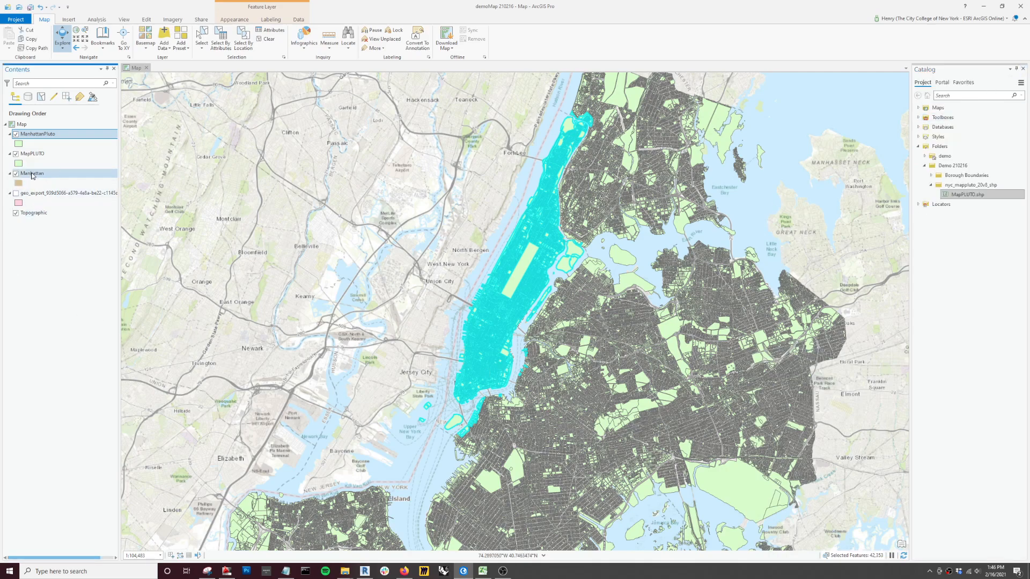
Step: Hide the MapPLUTO layer to check the ManhattanPluto lots on their own, toggling MapPLUTO to compare and leaving it off
{"action": "left_click", "coordinate": [16, 155]}
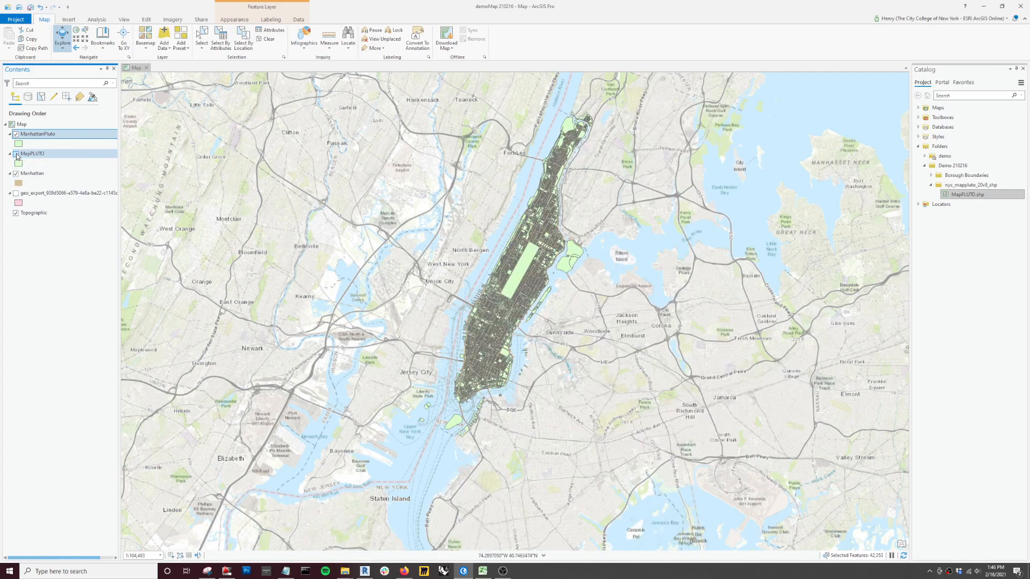
{"action": "right_click", "coordinate": [47, 138]}
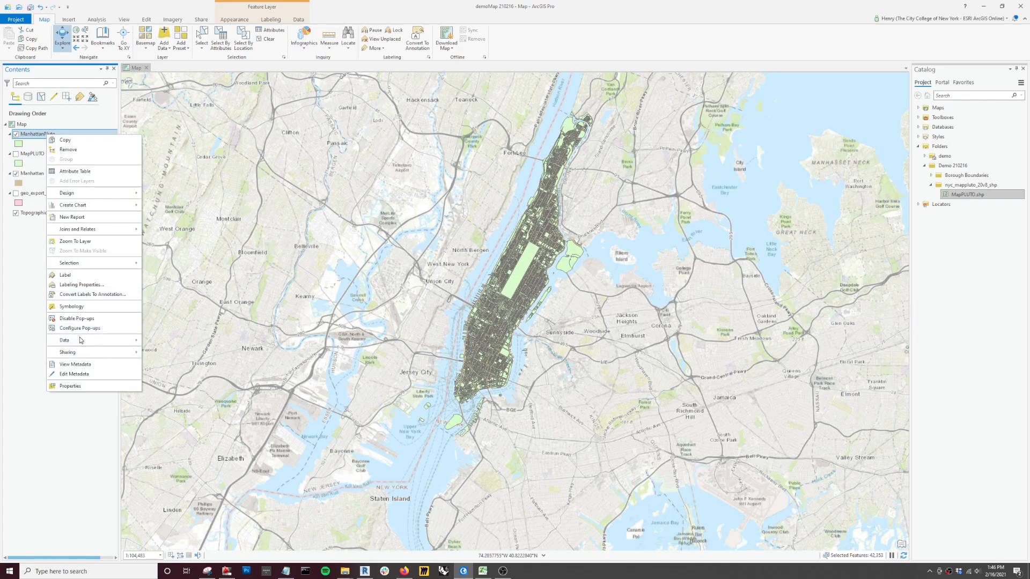
{"action": "mouse_move", "coordinate": [81, 343]}
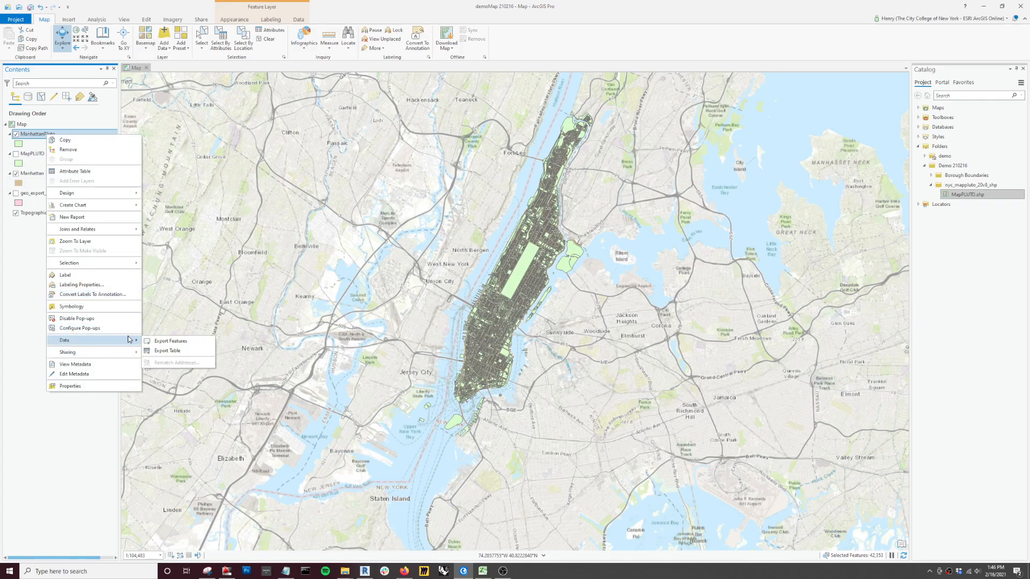
{"action": "left_click", "coordinate": [72, 422]}
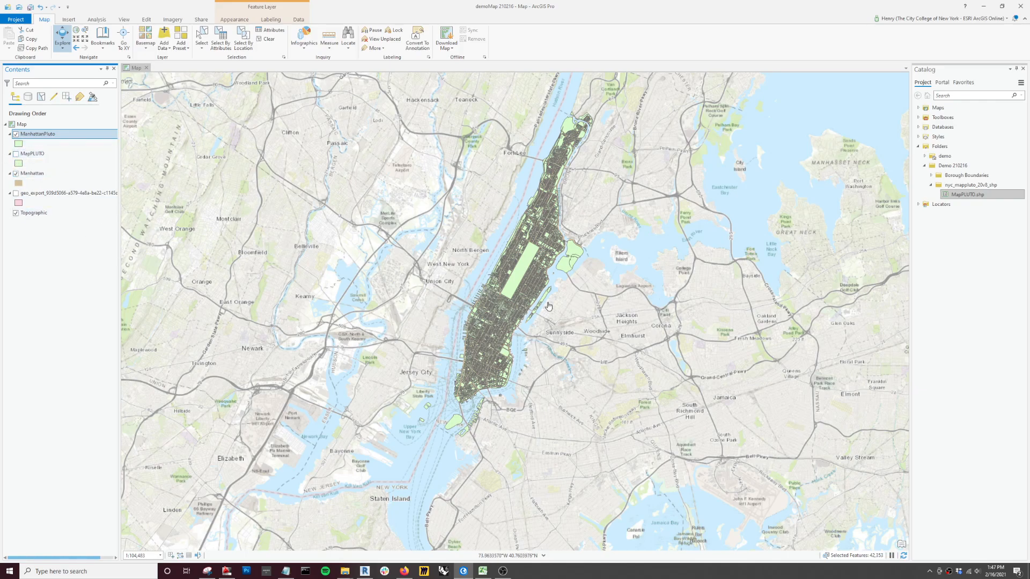
{"action": "left_click", "coordinate": [16, 154]}
{"action": "left_click", "coordinate": [17, 154]}
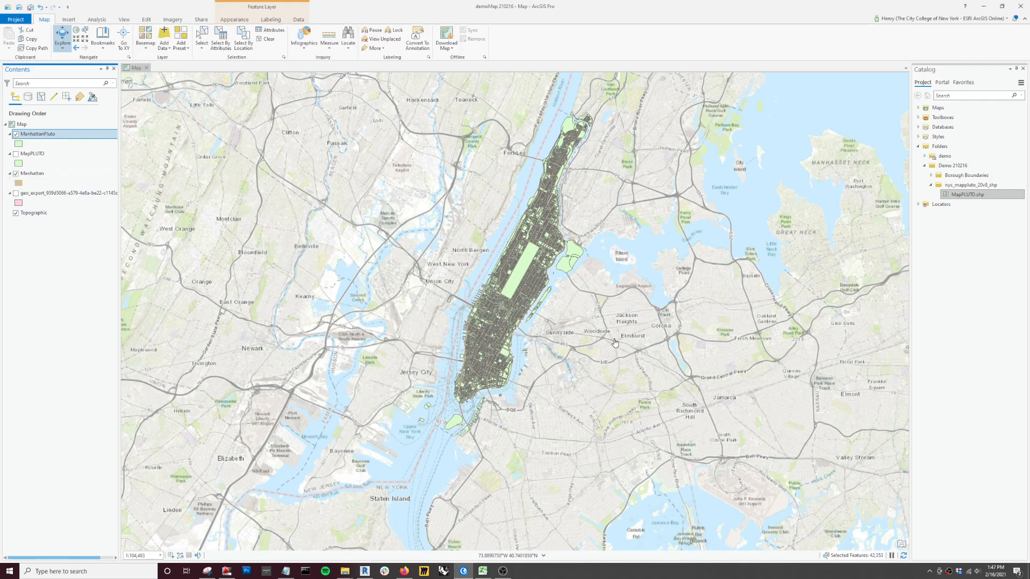
Step: Switch to Firefox and download the Local Law 84 2020 energy and water dataset as CSV for Excel into the Demo 210216 folder
{"action": "left_click", "coordinate": [407, 573]}
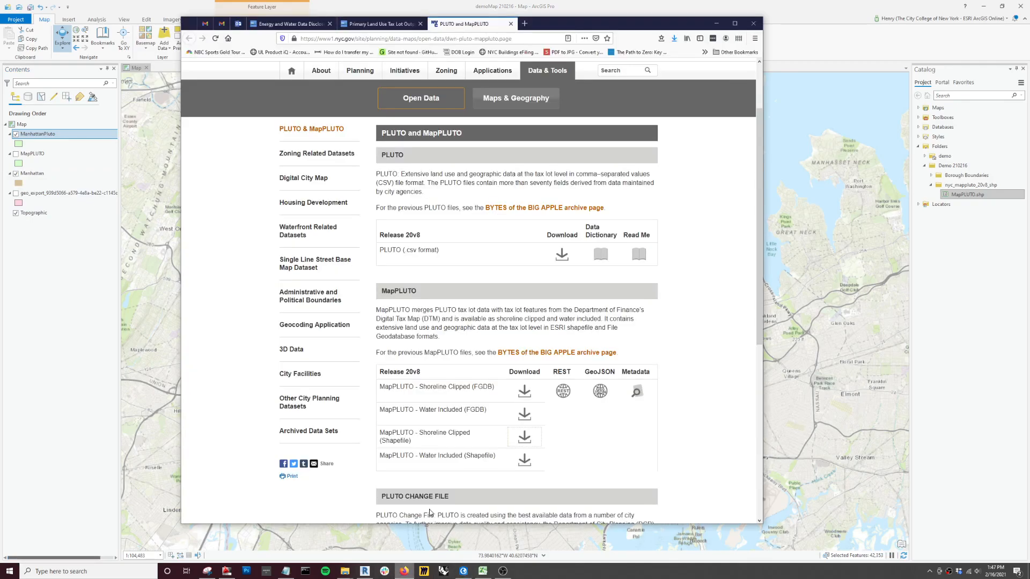
{"action": "left_click", "coordinate": [287, 25]}
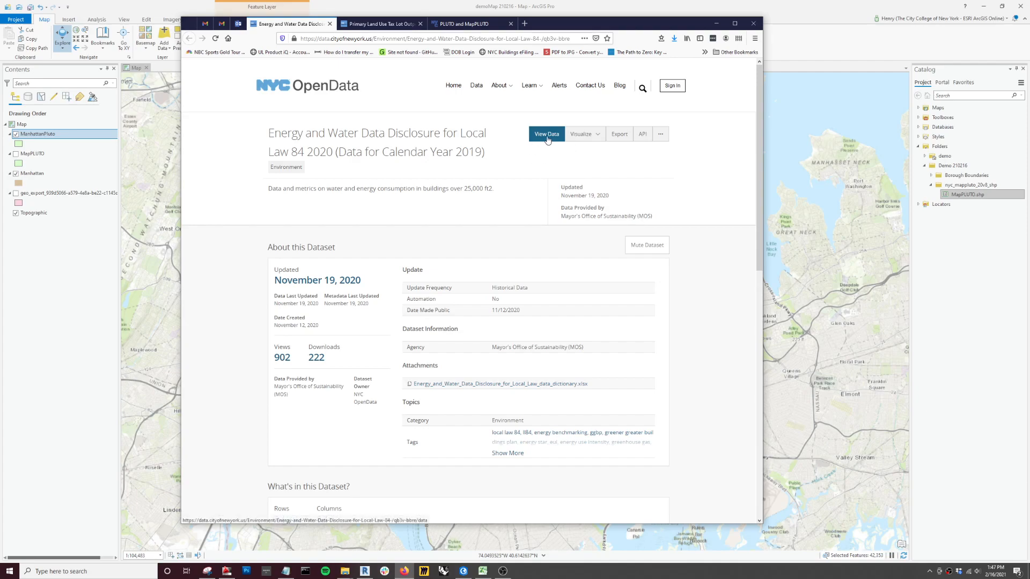
{"action": "left_click", "coordinate": [620, 135]}
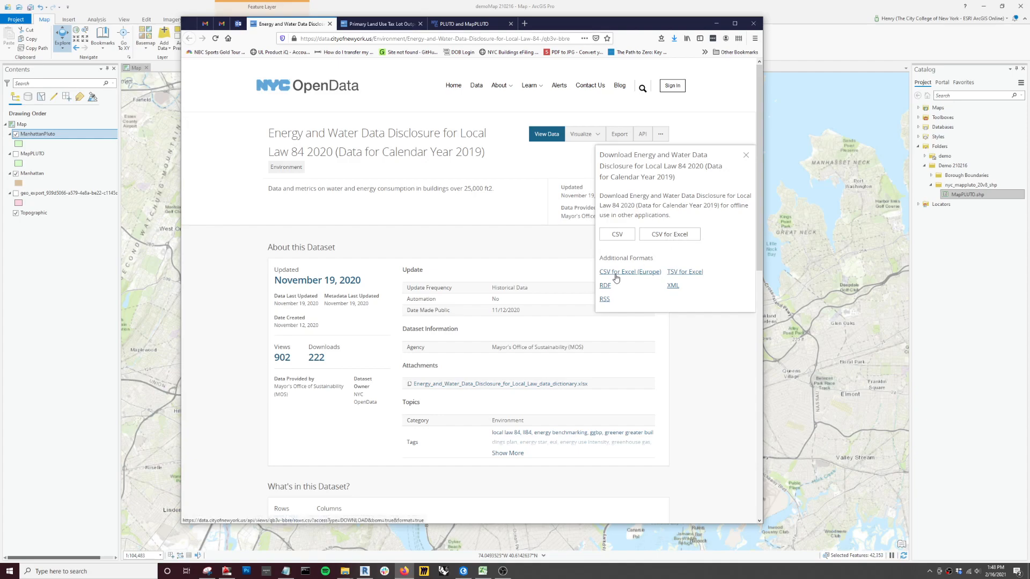
{"action": "left_click", "coordinate": [666, 237]}
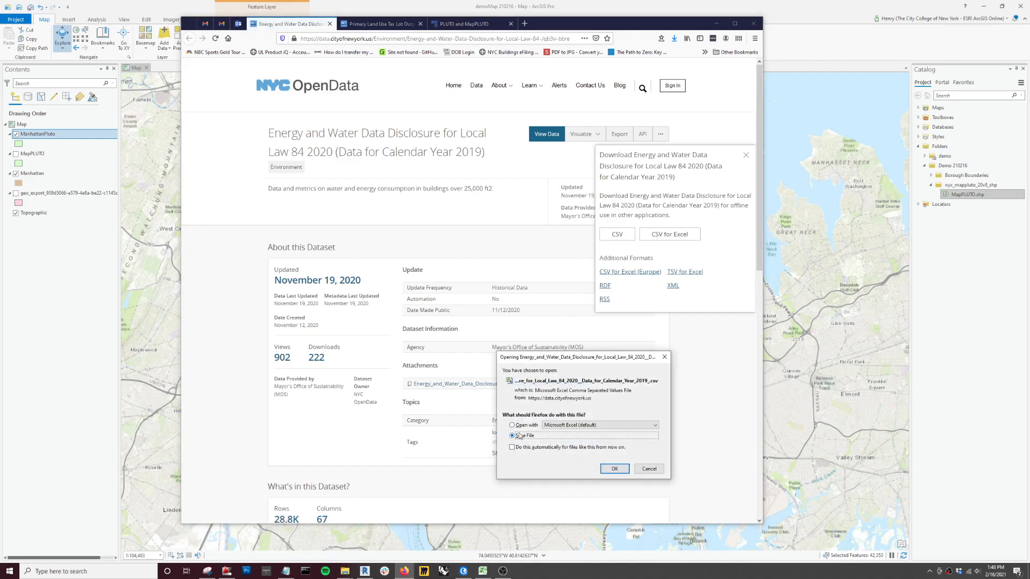
{"action": "left_click", "coordinate": [615, 468]}
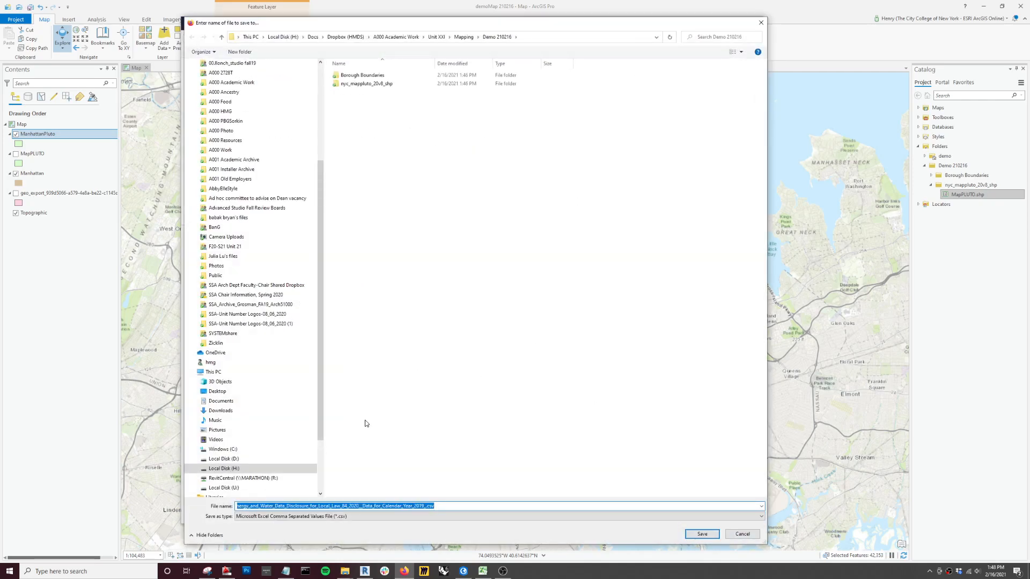
{"action": "left_click", "coordinate": [702, 535]}
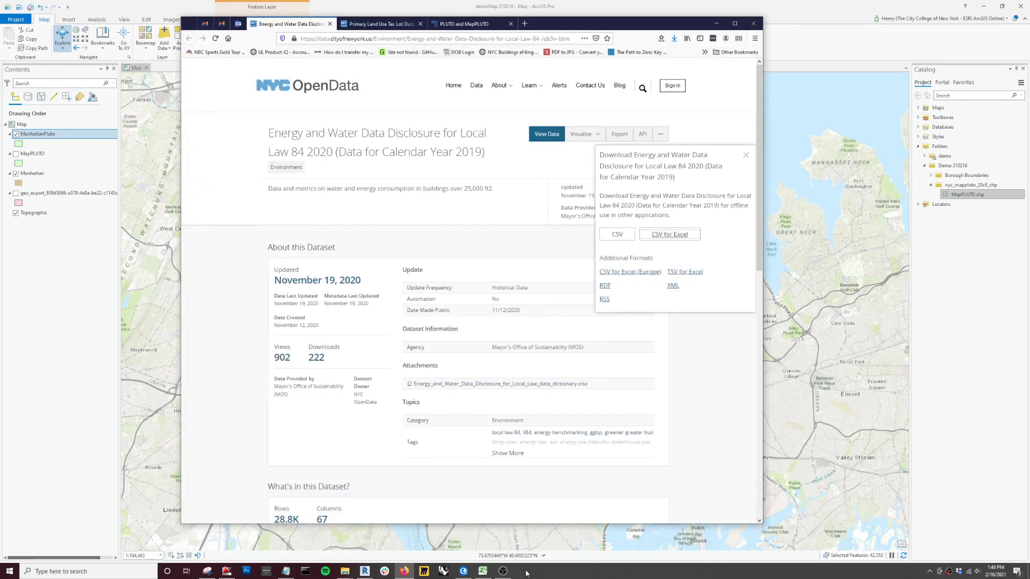
Step: Switch to Excel and open the downloaded Energy and Water Data Disclosure CSV from the Demo 210216 folder
{"action": "left_click", "coordinate": [484, 572]}
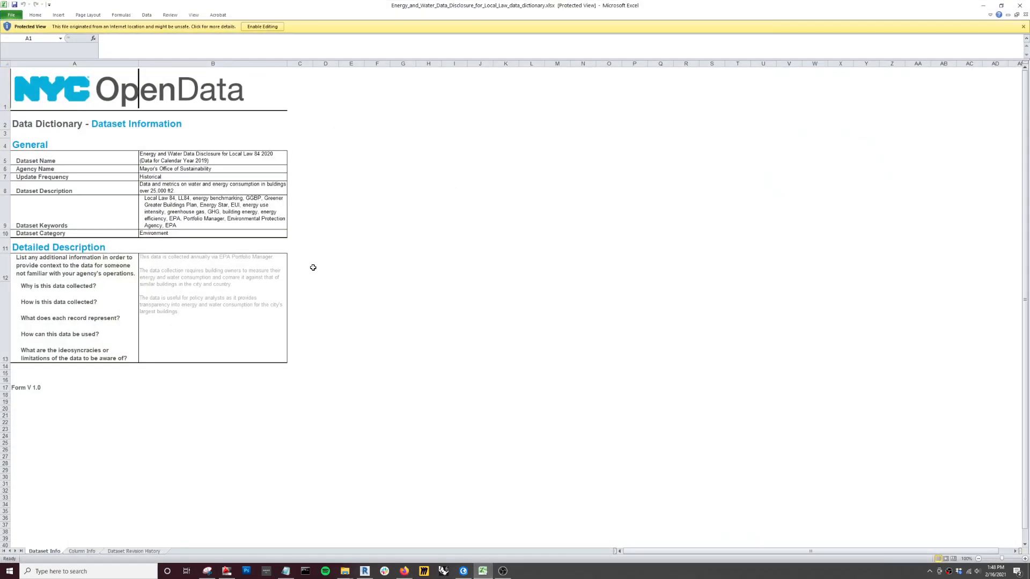
{"action": "key", "text": "ctrl+o"}
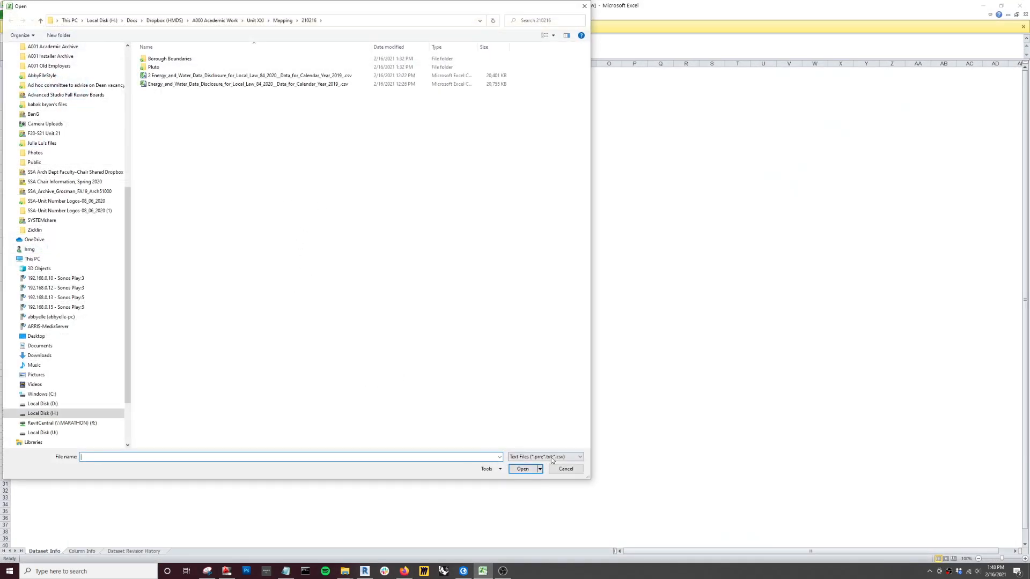
{"action": "left_click", "coordinate": [284, 20]}
{"action": "double_click", "coordinate": [159, 67]}
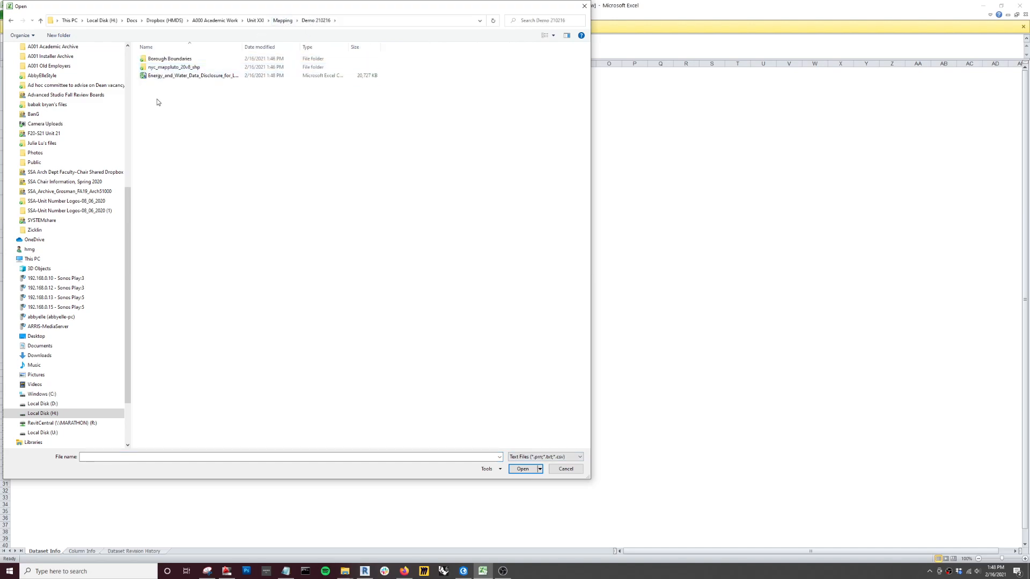
{"action": "left_click", "coordinate": [174, 76]}
{"action": "left_click_drag", "start_coordinate": [243, 46], "coordinate": [368, 47]}
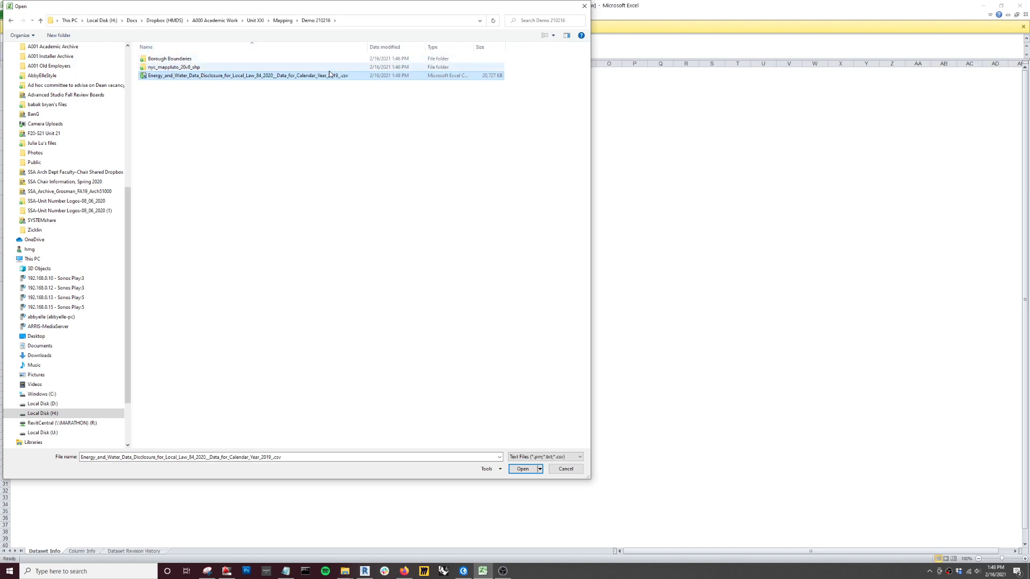
{"action": "left_click", "coordinate": [522, 469]}
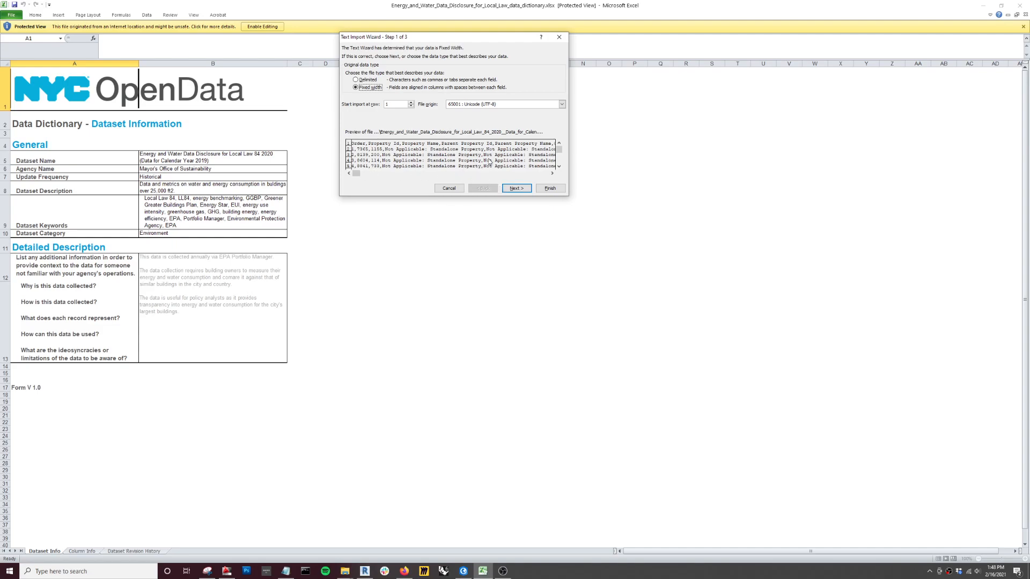
Step: Set the text import to delimited data, with comma instead of tab as the delimiter, and continue to the column formats
{"action": "left_click", "coordinate": [356, 80]}
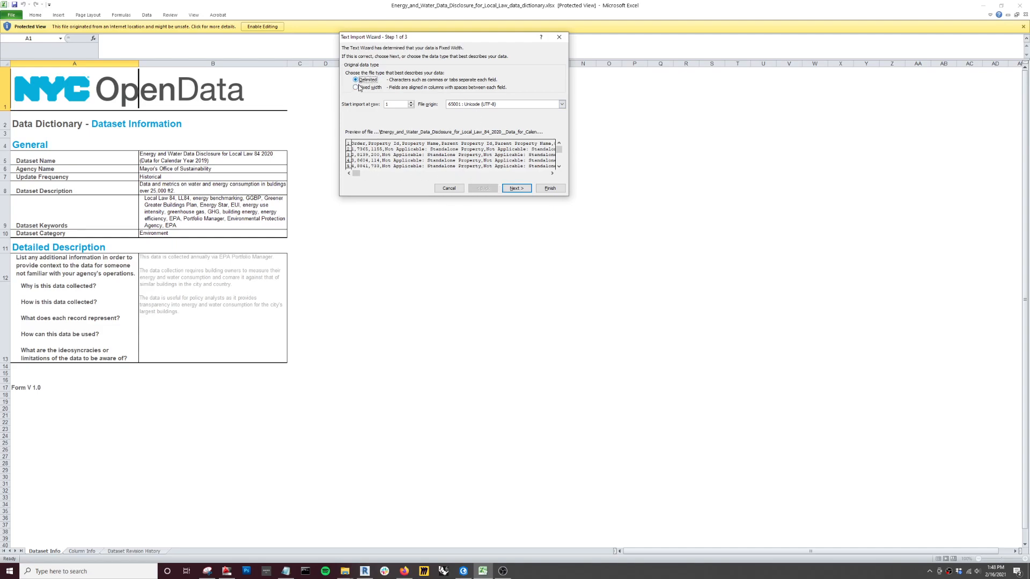
{"action": "left_click", "coordinate": [518, 189]}
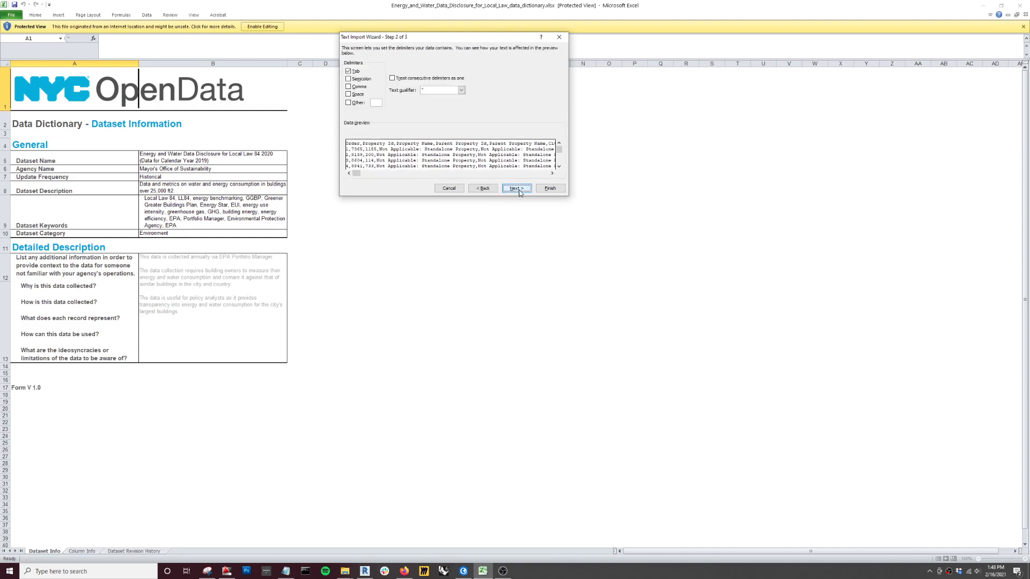
{"action": "left_click", "coordinate": [348, 86]}
{"action": "left_click", "coordinate": [349, 71]}
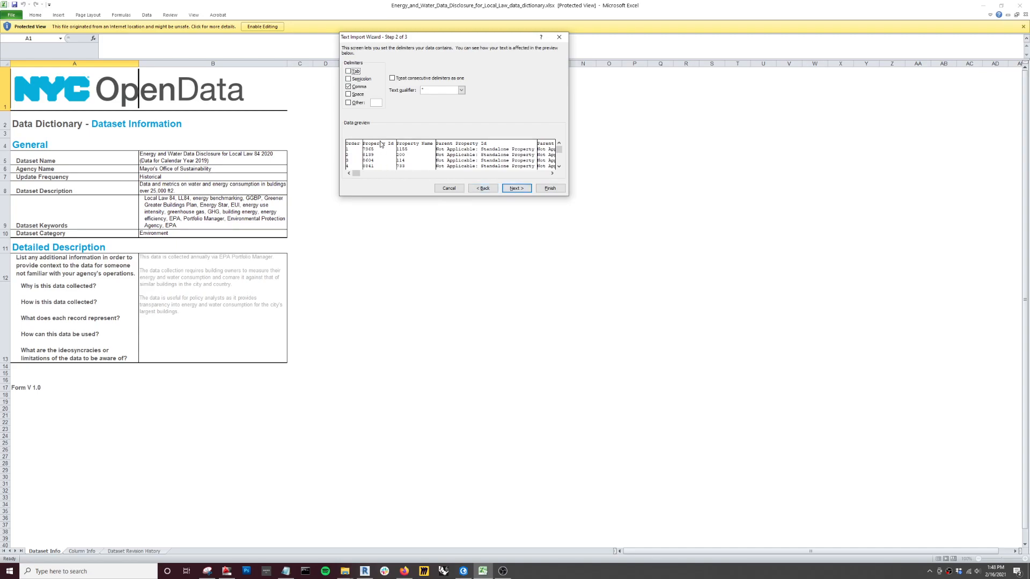
{"action": "left_click", "coordinate": [516, 188]}
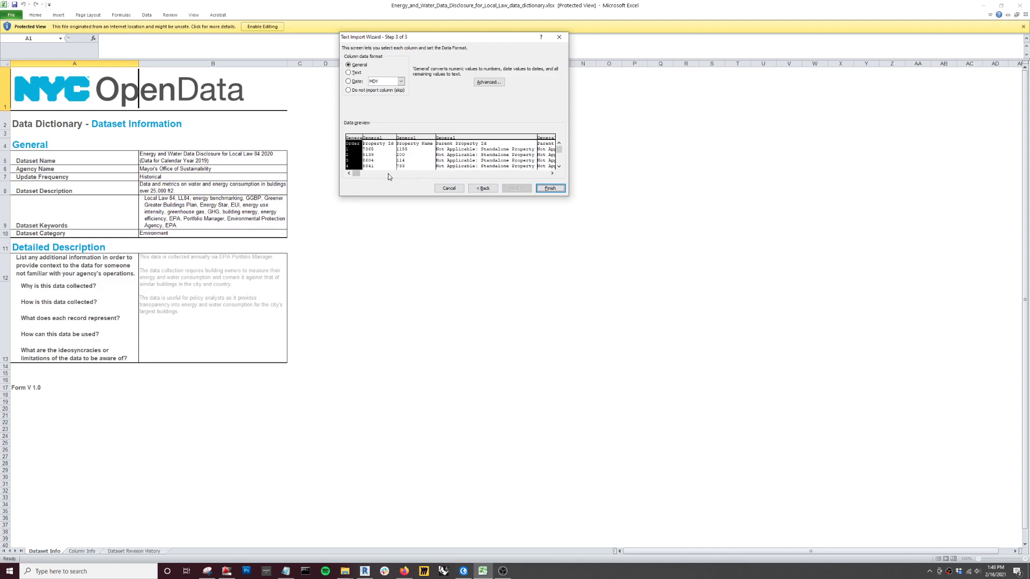
Step: Look through the columns in the import data preview to check which fields the CSV contains, including the BBL identifiers
{"action": "left_click_drag", "start_coordinate": [359, 174], "coordinate": [394, 174]}
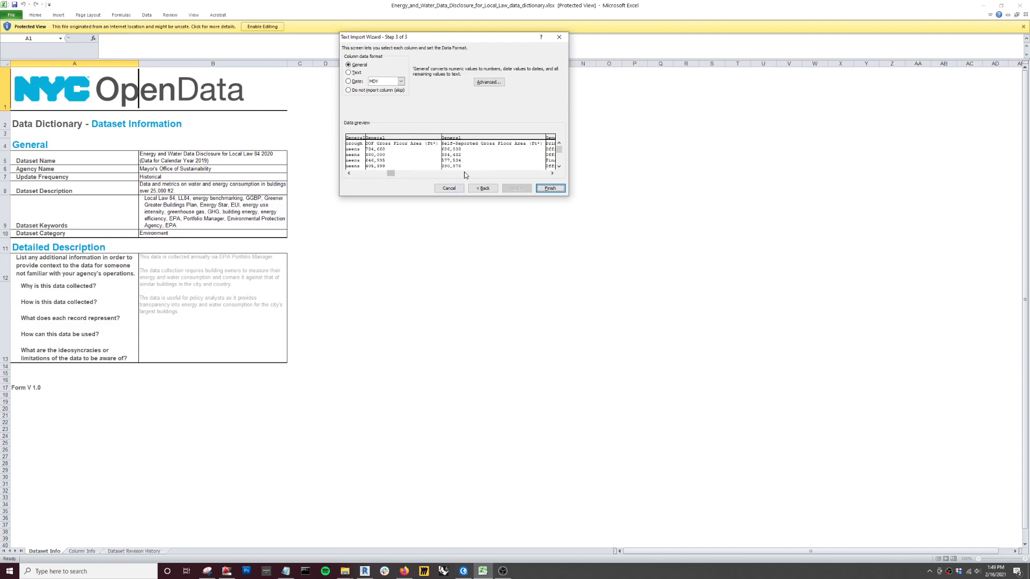
{"action": "left_click", "coordinate": [465, 172]}
{"action": "left_click", "coordinate": [483, 173]}
{"action": "left_click", "coordinate": [504, 173]}
{"action": "left_click", "coordinate": [511, 173]}
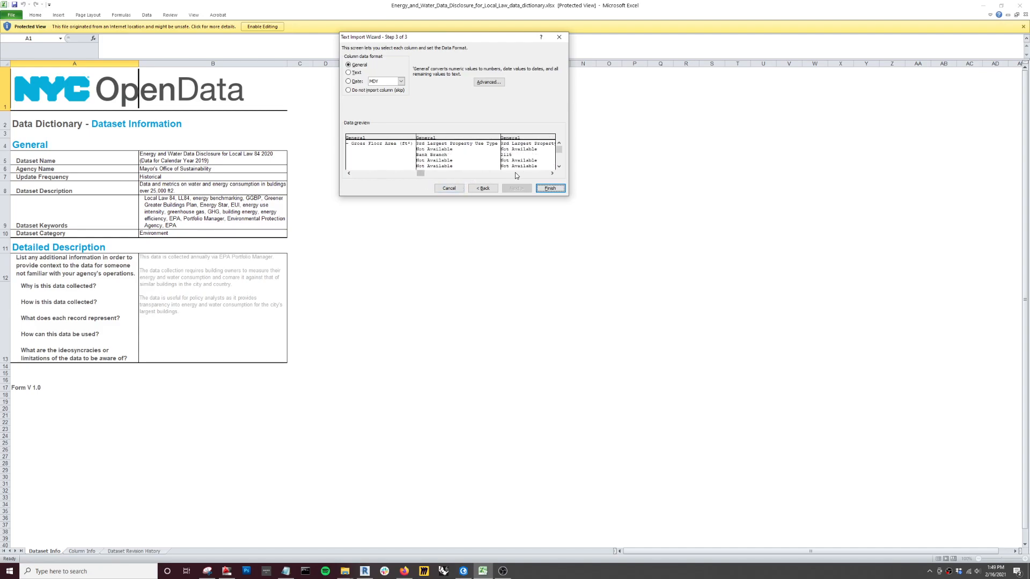
{"action": "mouse_move", "coordinate": [401, 176]}
{"action": "left_mouse_down"}
{"action": "mouse_move", "coordinate": [356, 178]}
{"action": "mouse_move", "coordinate": [397, 175]}
{"action": "mouse_move", "coordinate": [382, 175]}
{"action": "left_mouse_up"}
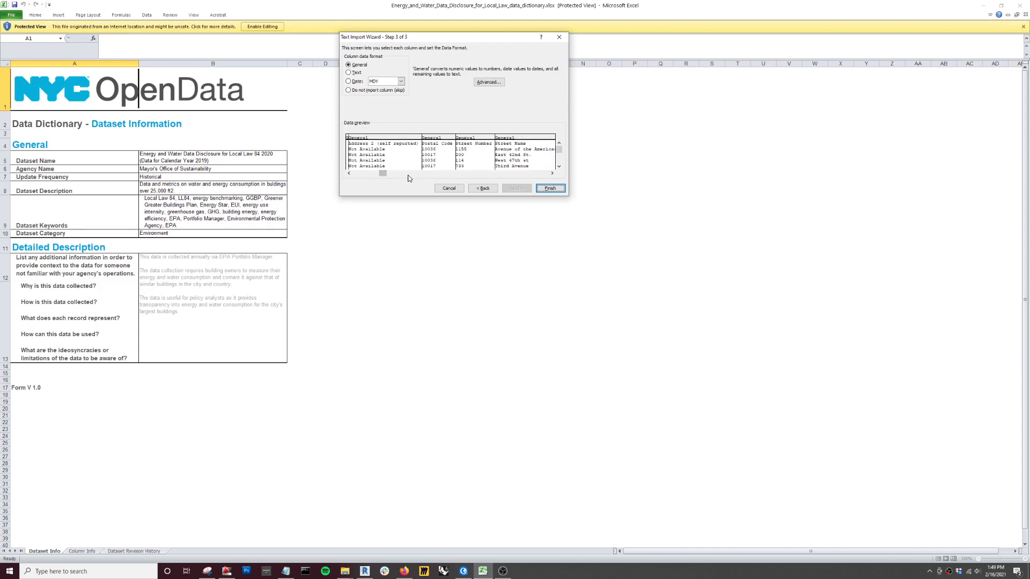
{"action": "left_click_drag", "start_coordinate": [385, 173], "coordinate": [356, 173]}
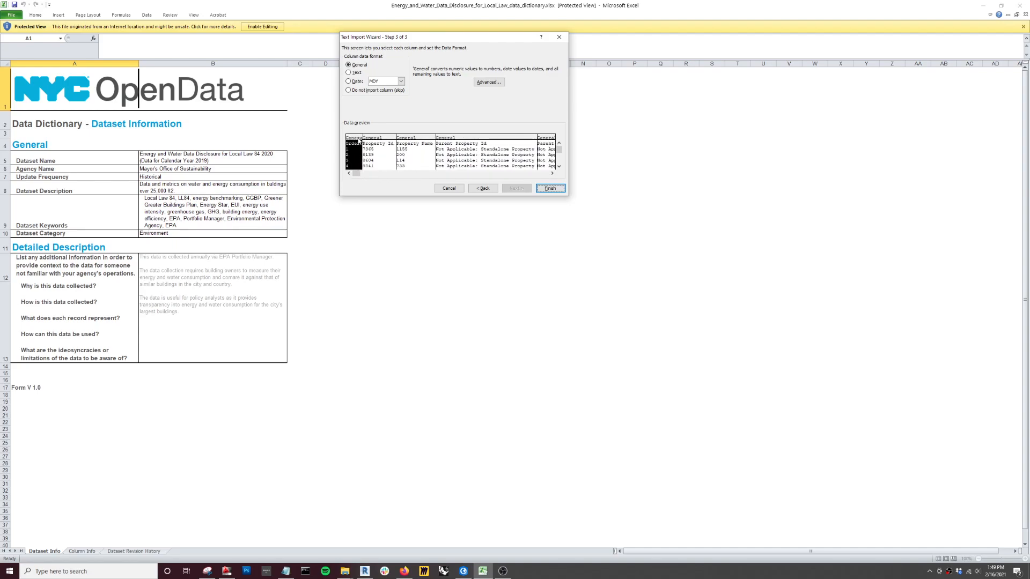
{"action": "left_click", "coordinate": [433, 174]}
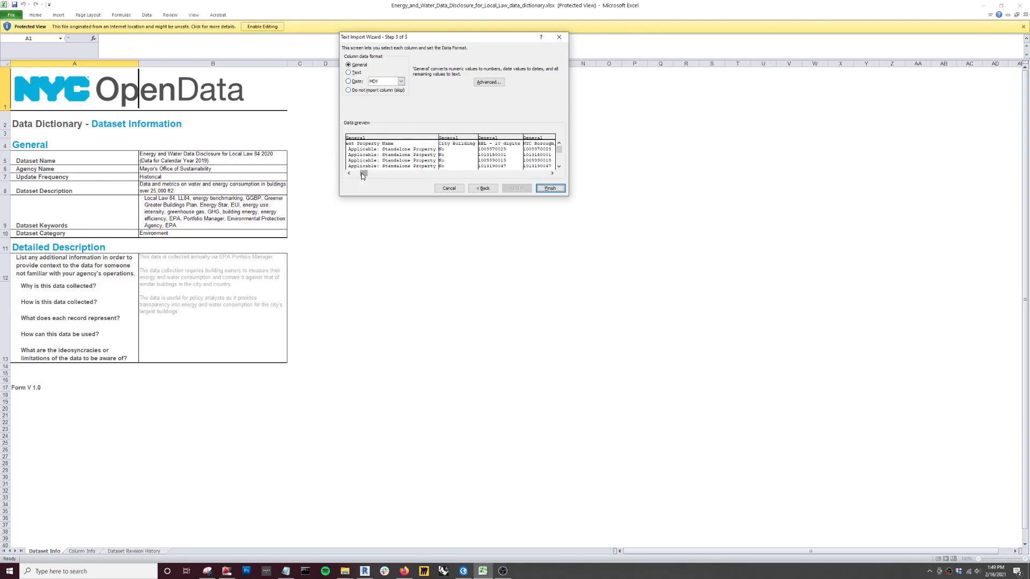
{"action": "left_click_drag", "start_coordinate": [364, 174], "coordinate": [351, 174]}
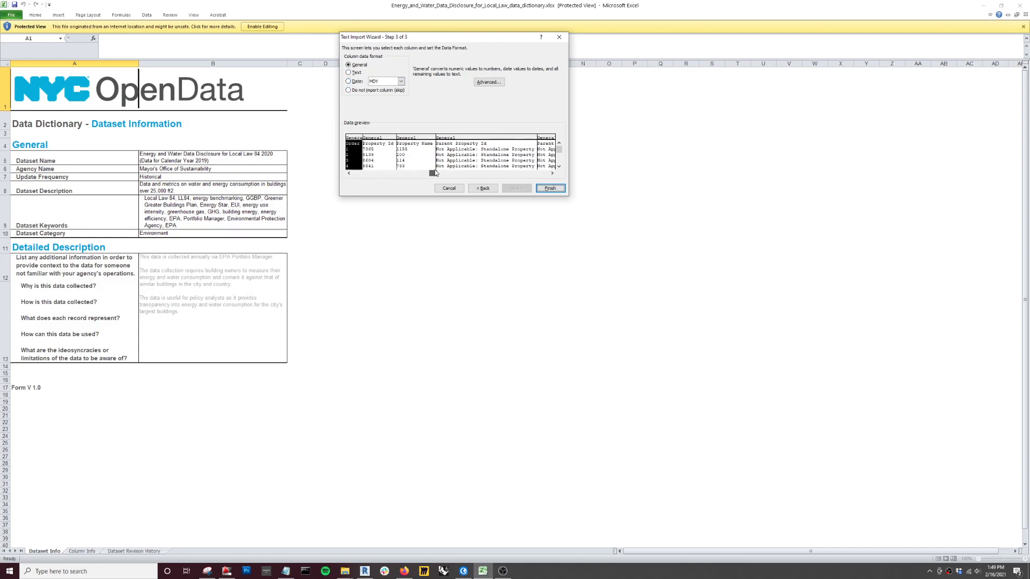
Step: Select all columns in the import preview, set their data format to Text, and finish the import
{"action": "left_click_drag", "start_coordinate": [356, 172], "coordinate": [541, 165]}
{"action": "left_click", "coordinate": [546, 139], "text": "shift"}
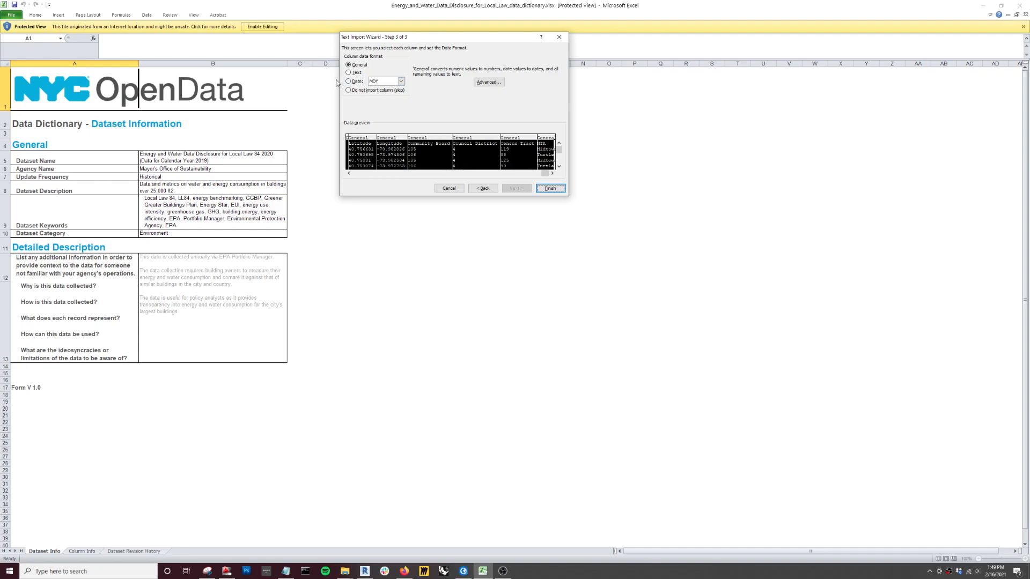
{"action": "left_click", "coordinate": [350, 73]}
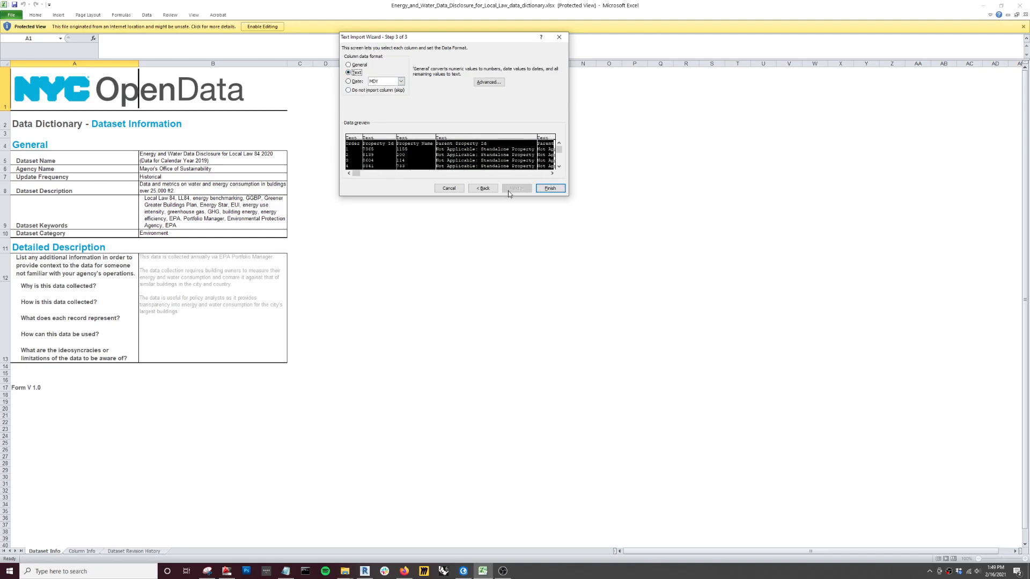
{"action": "left_click", "coordinate": [548, 188]}
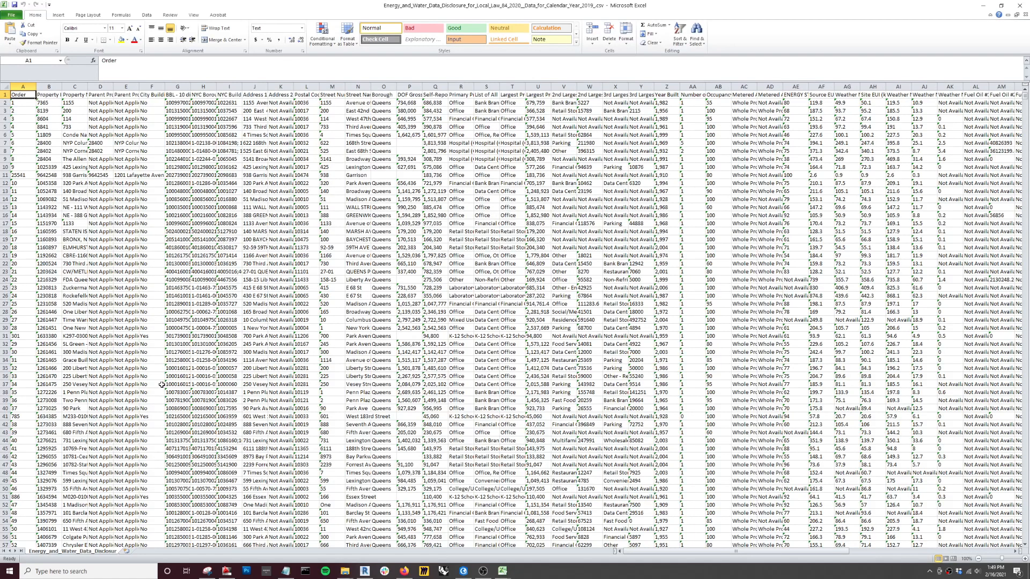
Step: Save the imported table in the Demo 210216 folder as an Excel Workbook (*.xlsx) named Energy and Water
{"action": "scroll", "coordinate": [185, 438], "scroll_direction": "down", "scroll_amount": 5}
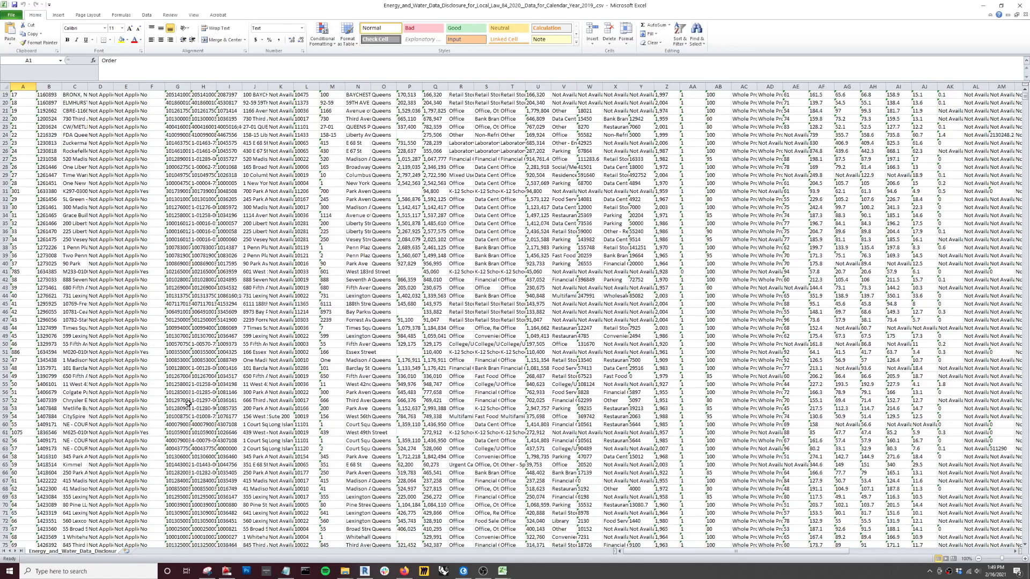
{"action": "scroll", "coordinate": [189, 381], "scroll_direction": "up", "scroll_amount": 5}
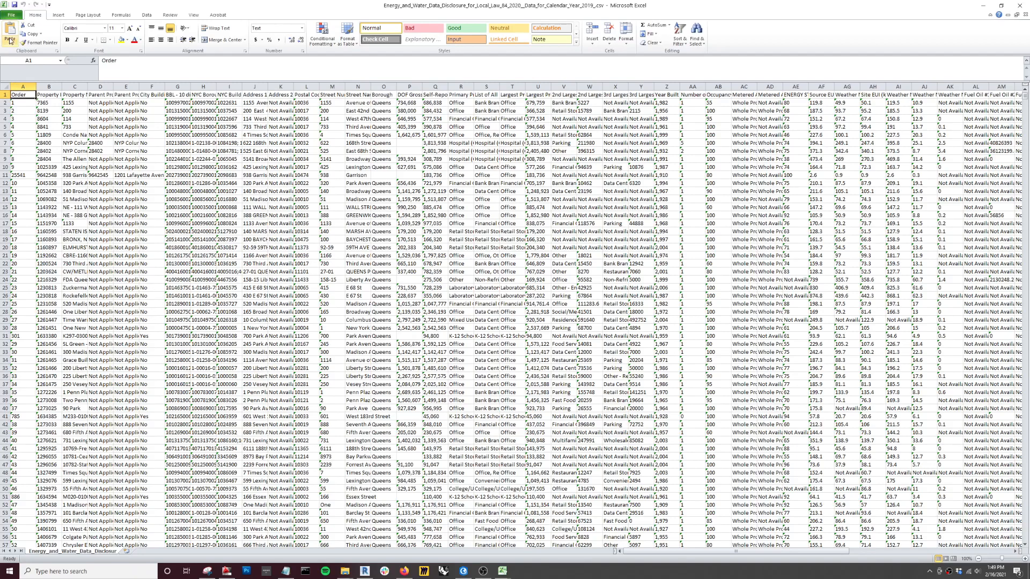
{"action": "left_click", "coordinate": [12, 15]}
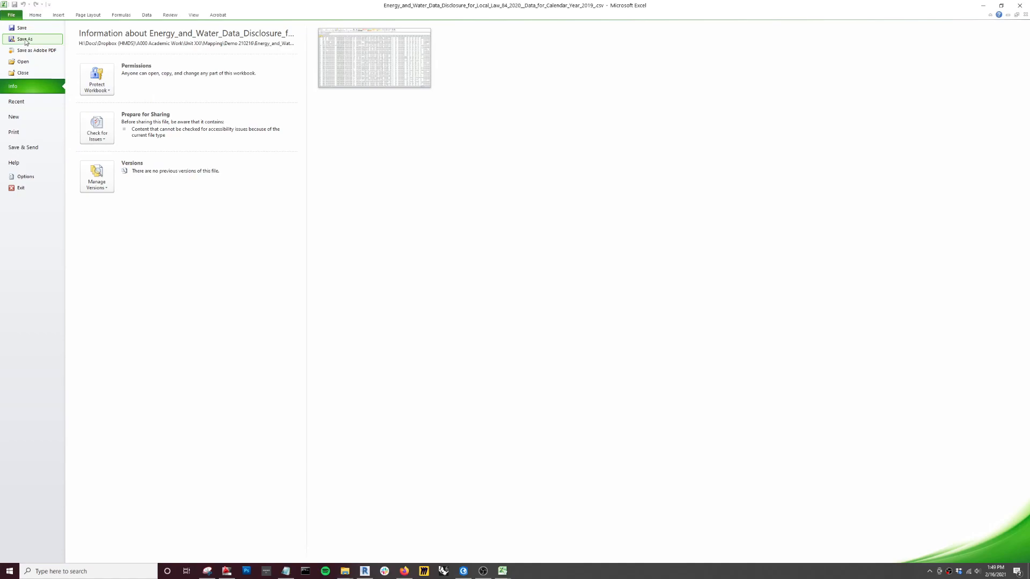
{"action": "left_click", "coordinate": [25, 40]}
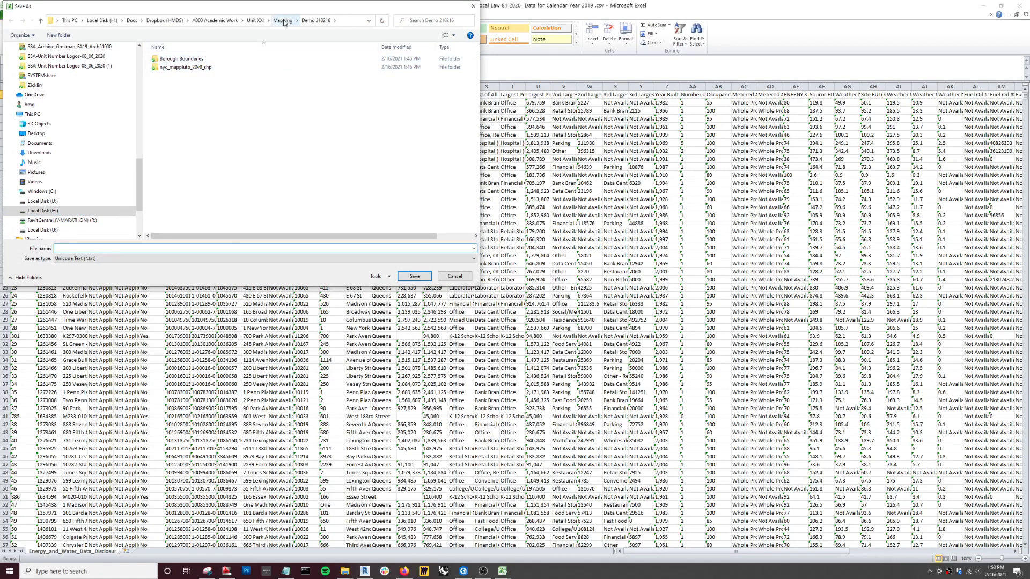
{"action": "left_click", "coordinate": [91, 247]}
{"action": "key", "text": "alt+Tab"}
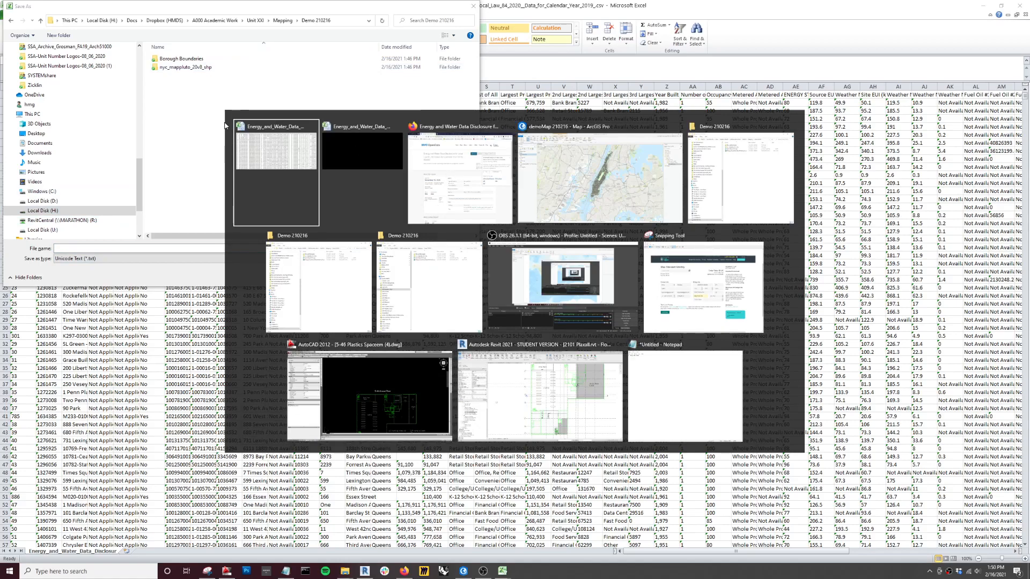
{"action": "key", "text": "alt+Tab"}
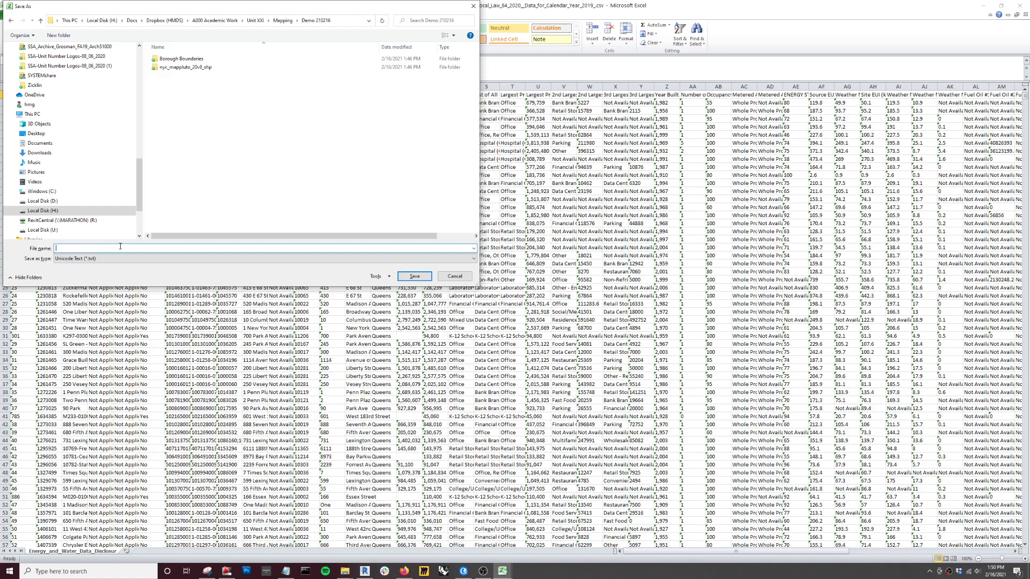
{"action": "type", "text": "Energy and Water"}
{"action": "left_click", "coordinate": [192, 260]}
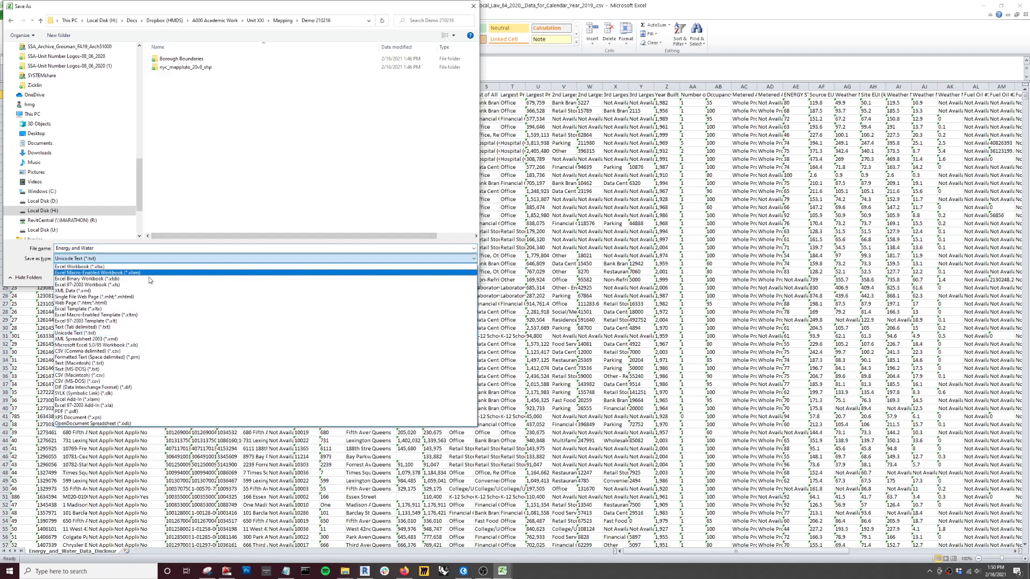
{"action": "left_click", "coordinate": [147, 267]}
{"action": "left_click", "coordinate": [414, 287]}
Step: Switch to ArcGIS Pro and refresh the Demo 210216 folder in the project catalog
{"action": "mouse_move", "coordinate": [363, 574]}
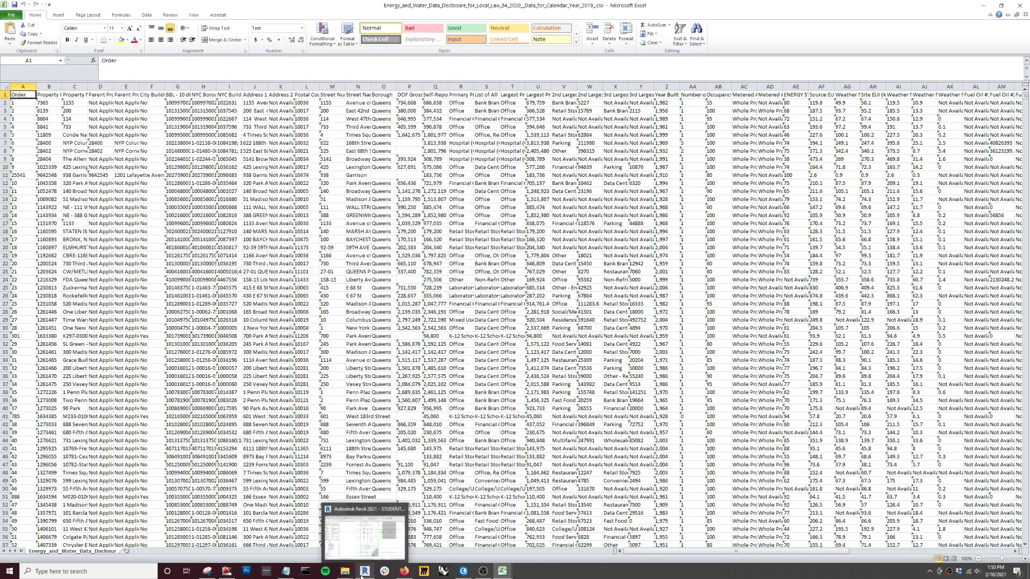
{"action": "left_click", "coordinate": [464, 573]}
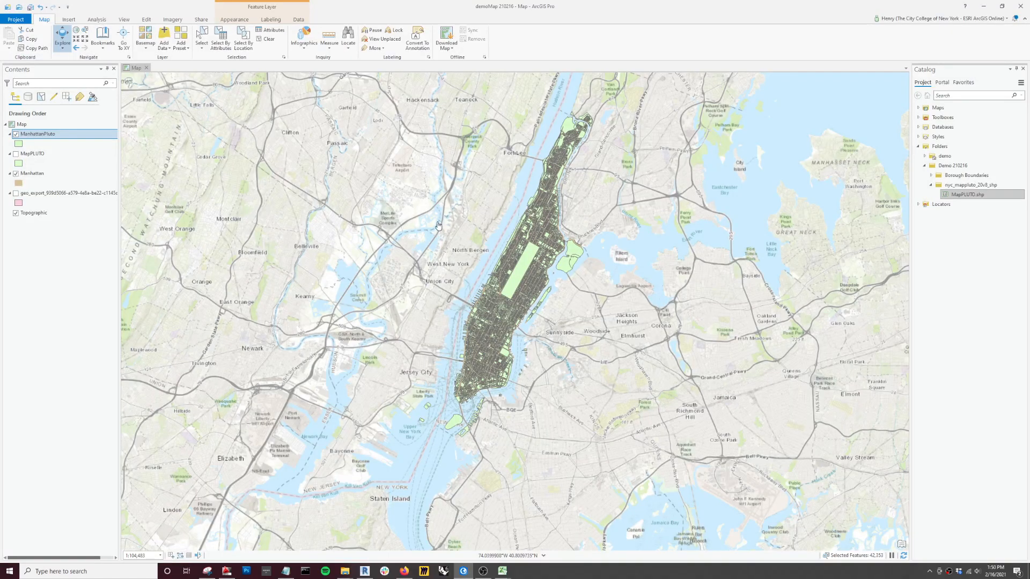
{"action": "left_click", "coordinate": [952, 166]}
{"action": "left_click", "coordinate": [1021, 83]}
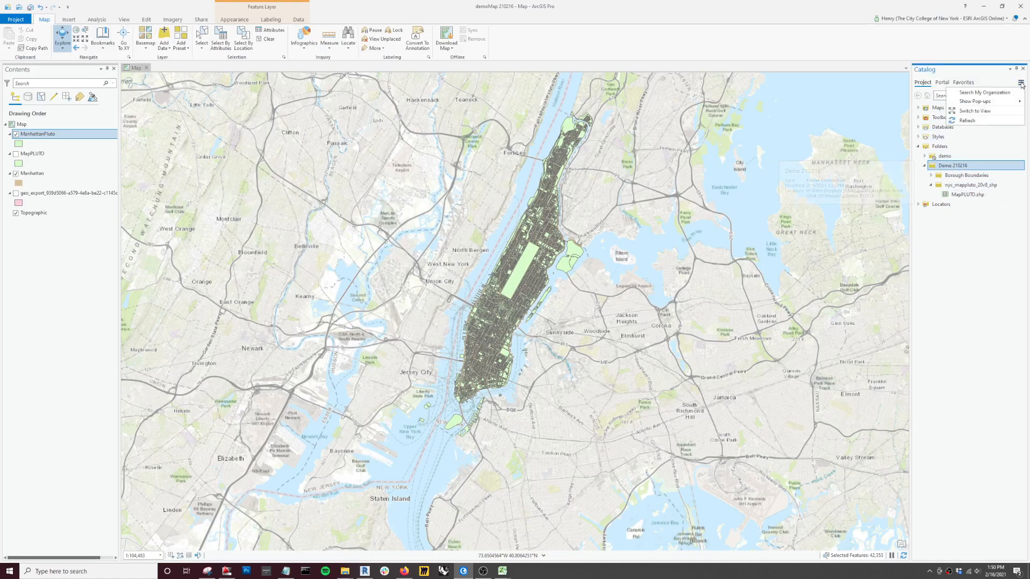
{"action": "left_click", "coordinate": [968, 120]}
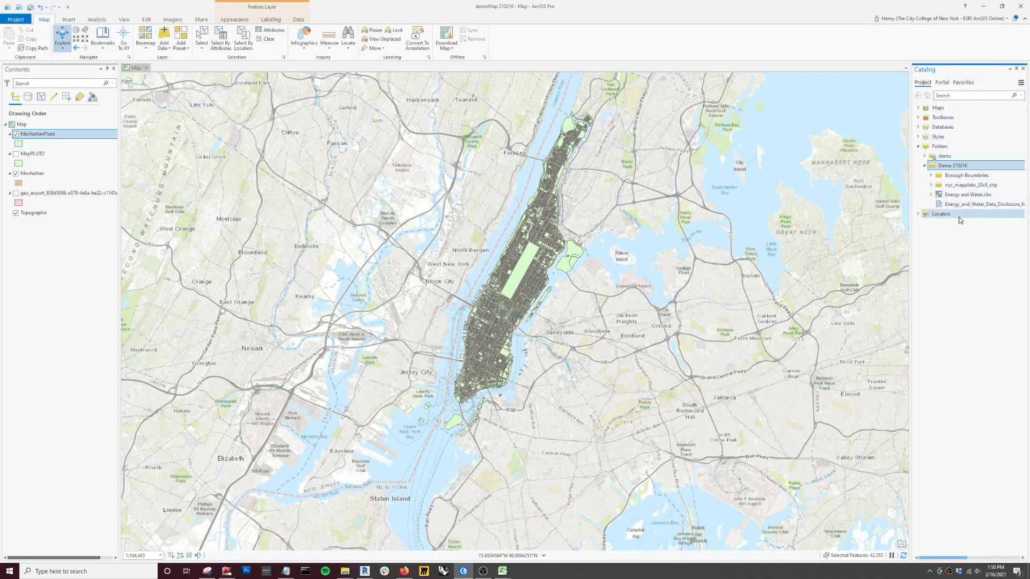
Step: Switch to Excel, close the Energy and Water workbook and the data dictionary workbook, and return to ArcGIS Pro
{"action": "left_click", "coordinate": [971, 196]}
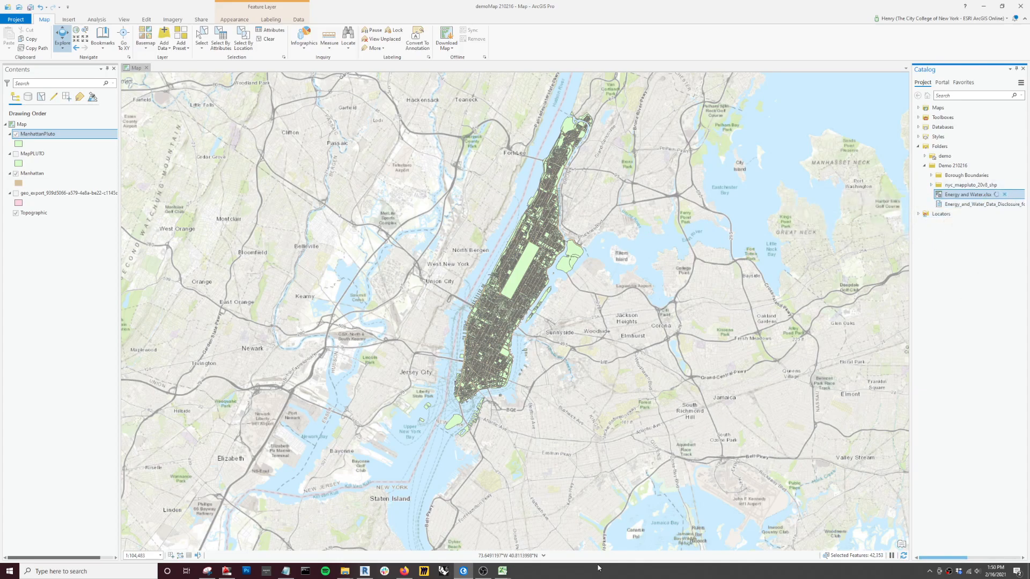
{"action": "mouse_move", "coordinate": [500, 574]}
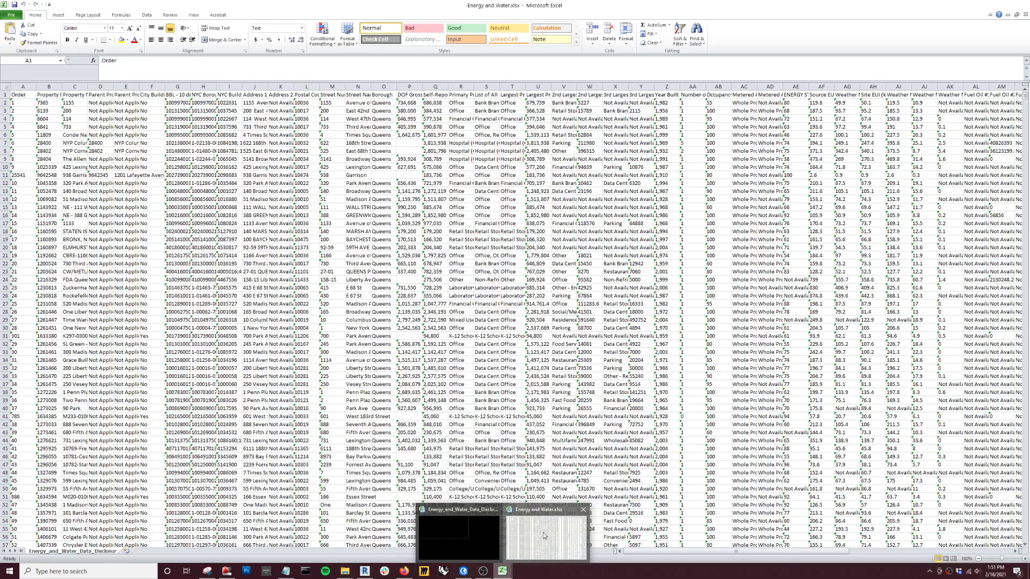
{"action": "left_click", "coordinate": [543, 533]}
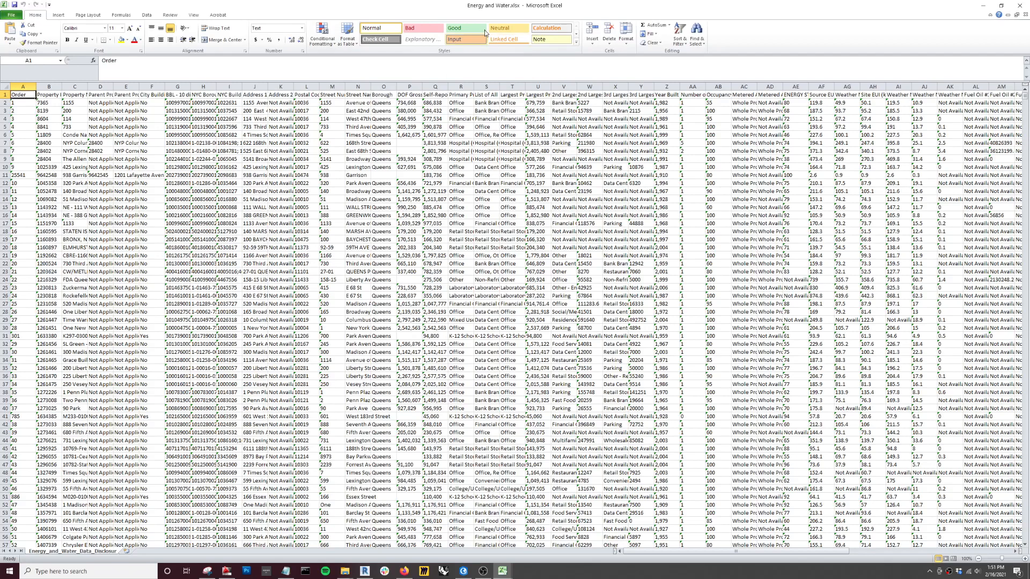
{"action": "left_click", "coordinate": [1021, 6]}
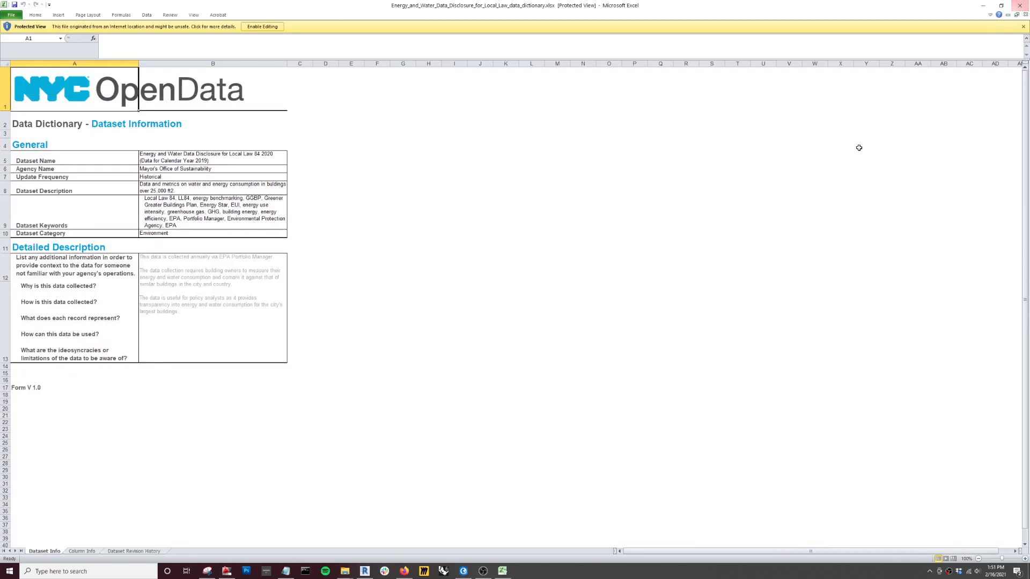
{"action": "left_click", "coordinate": [1020, 5]}
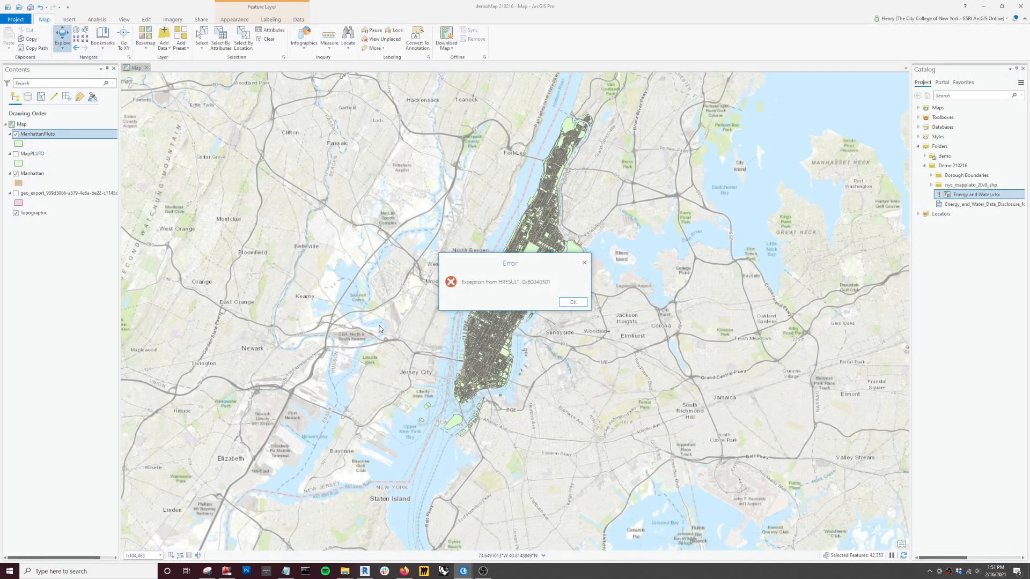
{"action": "left_click", "coordinate": [573, 302]}
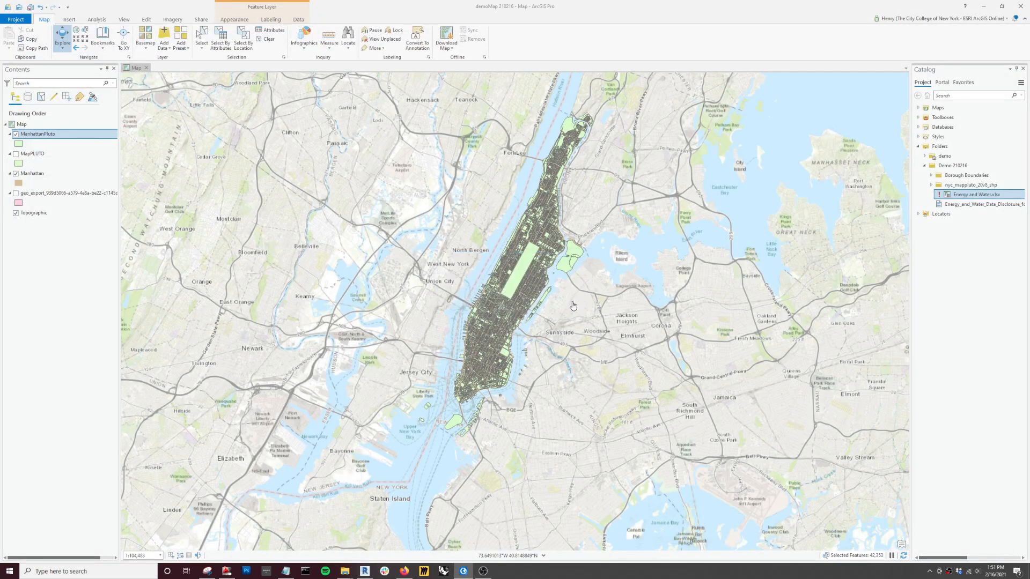
{"action": "left_click", "coordinate": [971, 187]}
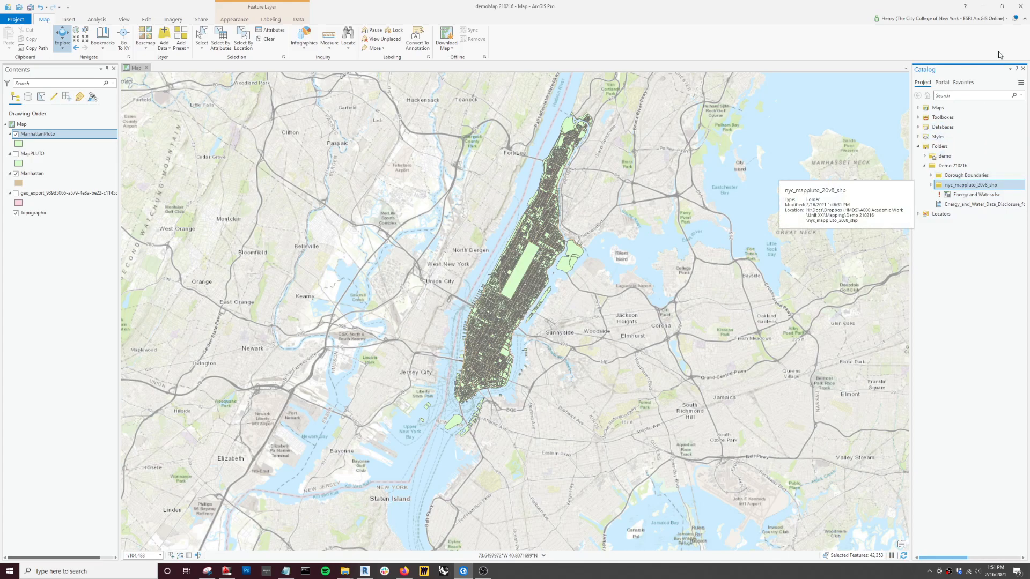
{"action": "left_click", "coordinate": [1021, 83]}
{"action": "left_click", "coordinate": [991, 121]}
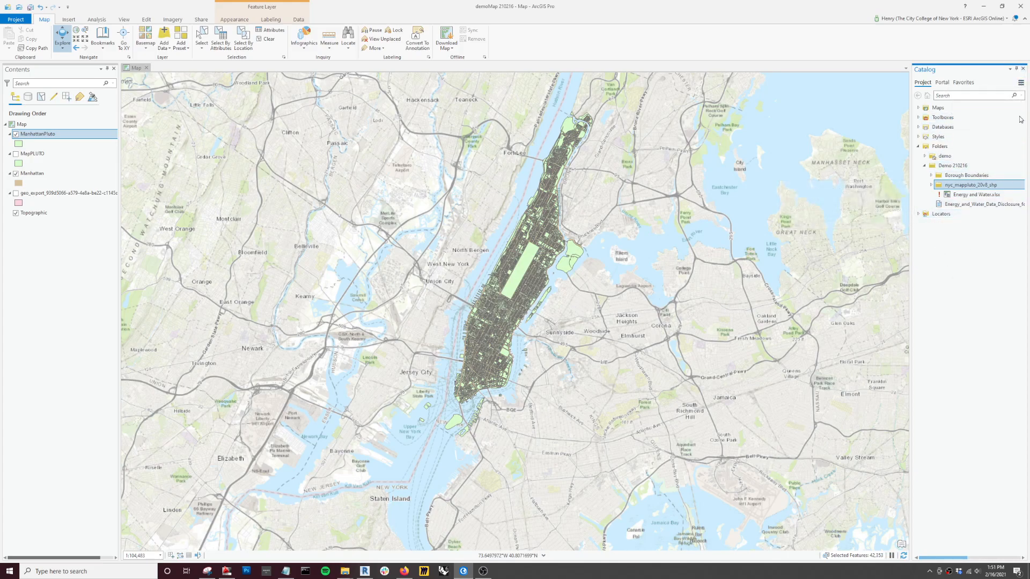
{"action": "left_click", "coordinate": [940, 195]}
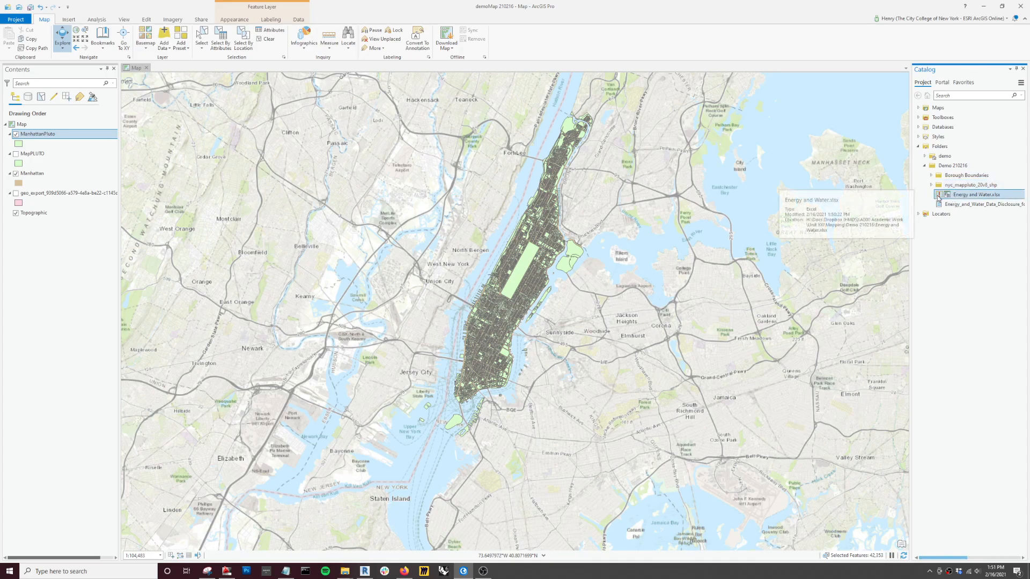
{"action": "right_click", "coordinate": [953, 197]}
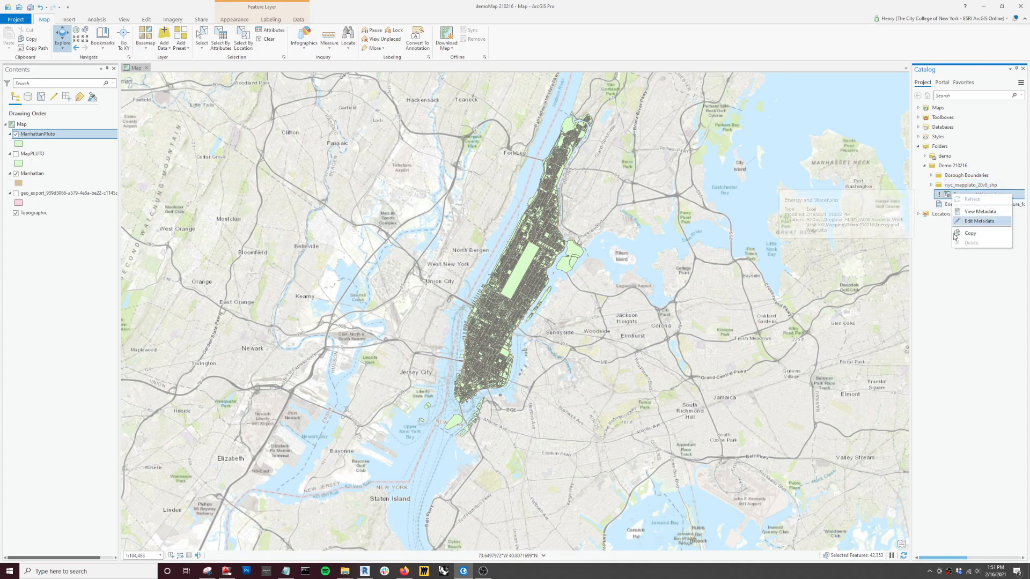
{"action": "left_click", "coordinate": [961, 296]}
{"action": "left_click", "coordinate": [961, 194]}
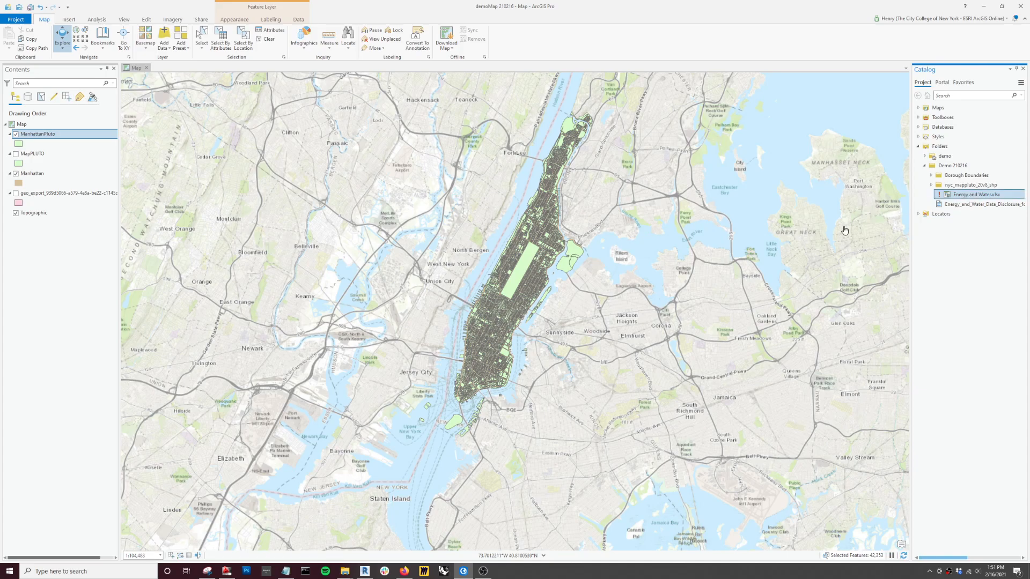
{"action": "left_click", "coordinate": [946, 185]}
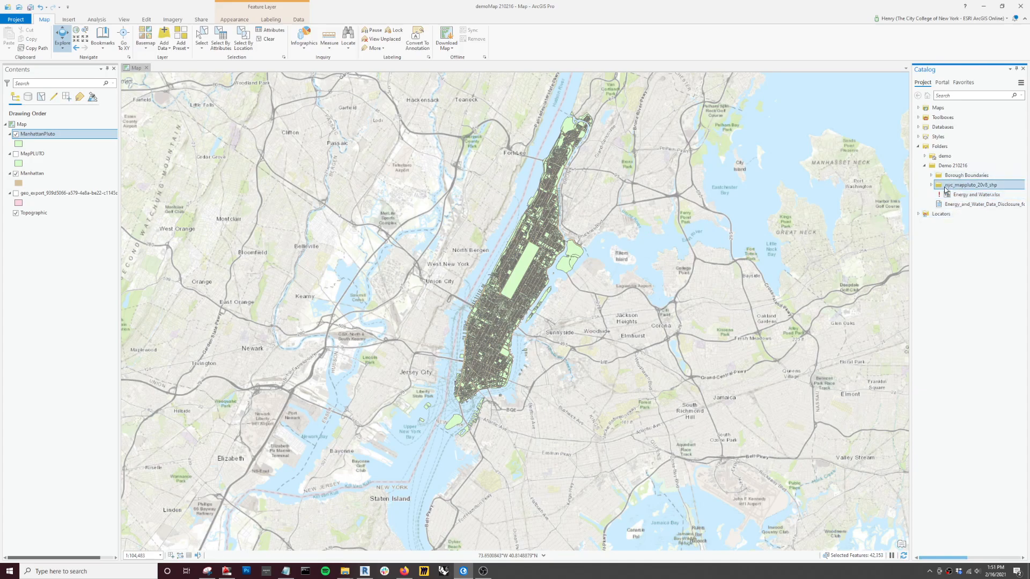
Step: Refresh the Demo 210216 folder in the project catalog and expand Energy and Water.xlsx to its worksheet
{"action": "left_click", "coordinate": [947, 166]}
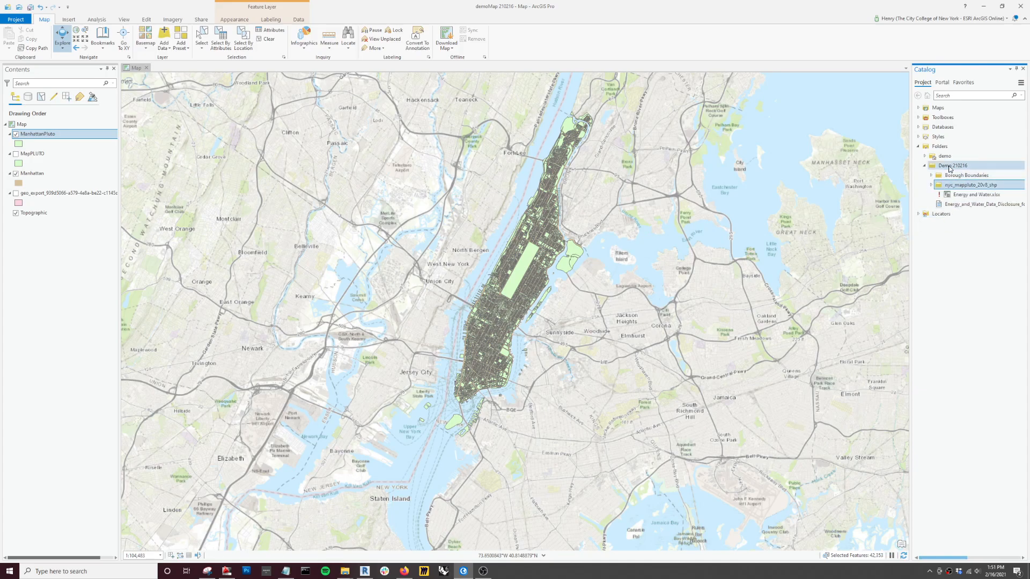
{"action": "right_click", "coordinate": [946, 173]}
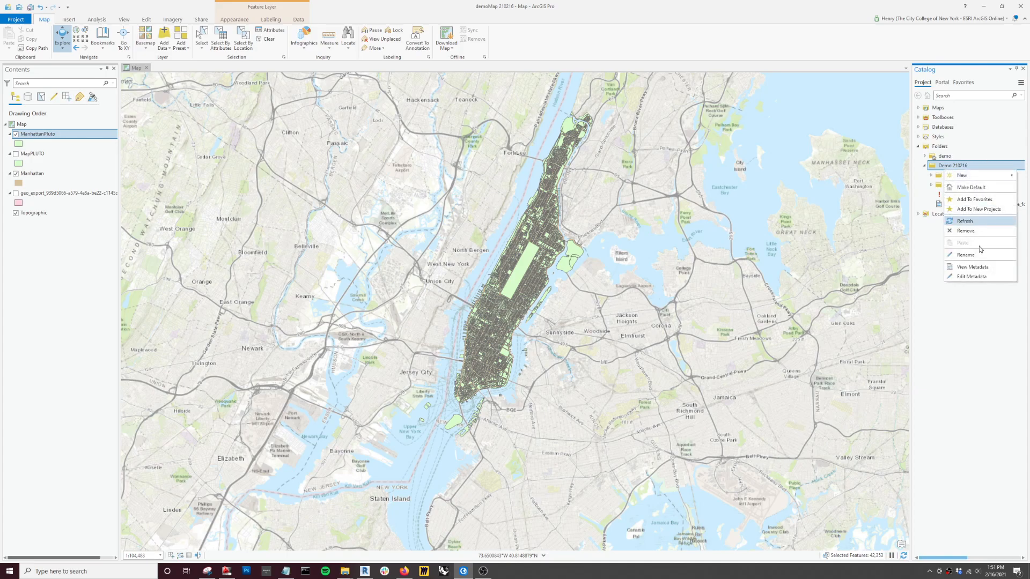
{"action": "left_click", "coordinate": [984, 220]}
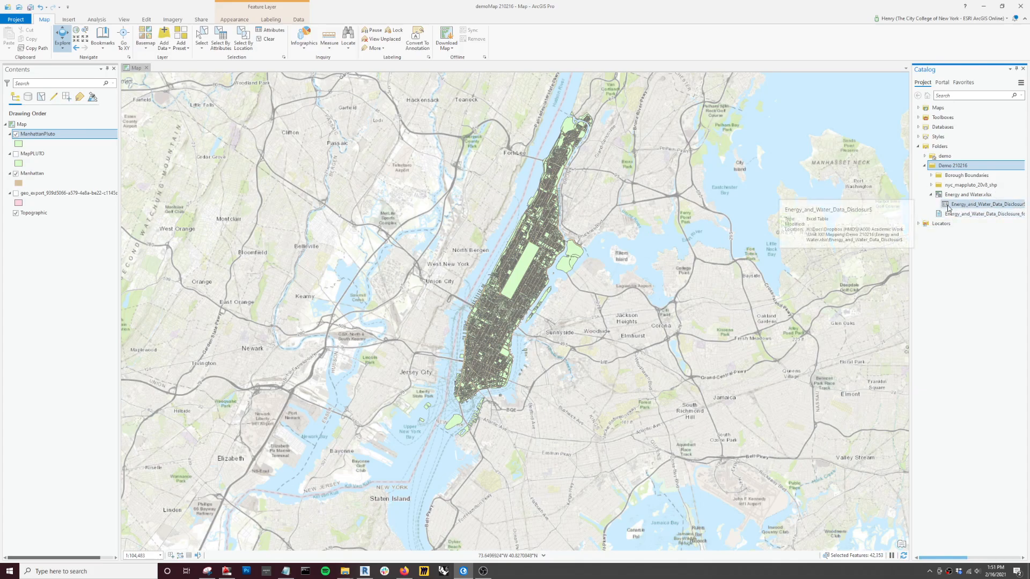
Step: Add the Energy and Water.xlsx worksheet to the map as a standalone table and open the table
{"action": "left_click_drag", "start_coordinate": [951, 205], "coordinate": [848, 211]}
{"action": "left_click_drag", "start_coordinate": [750, 220], "coordinate": [752, 223]}
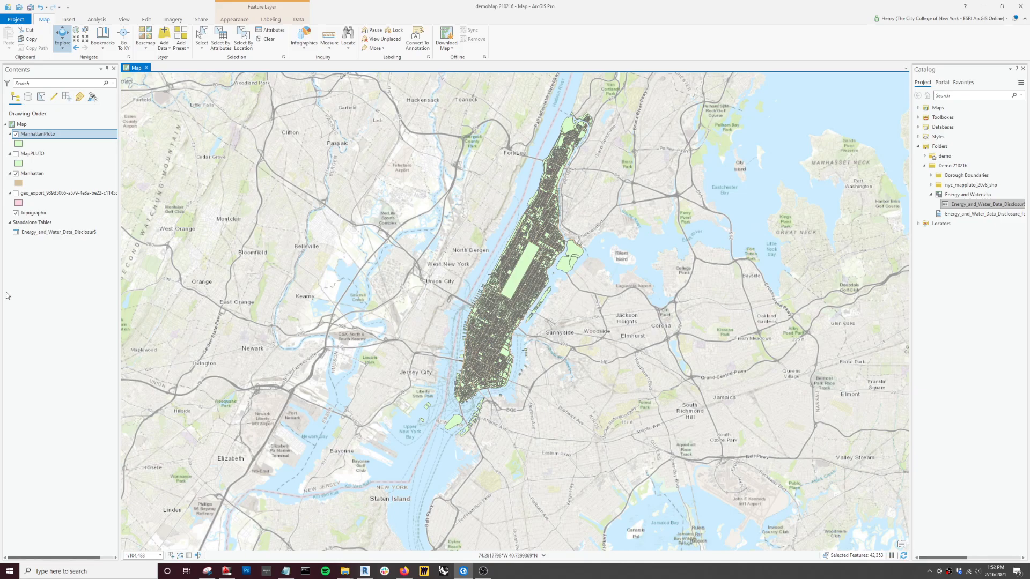
{"action": "right_click", "coordinate": [40, 234]}
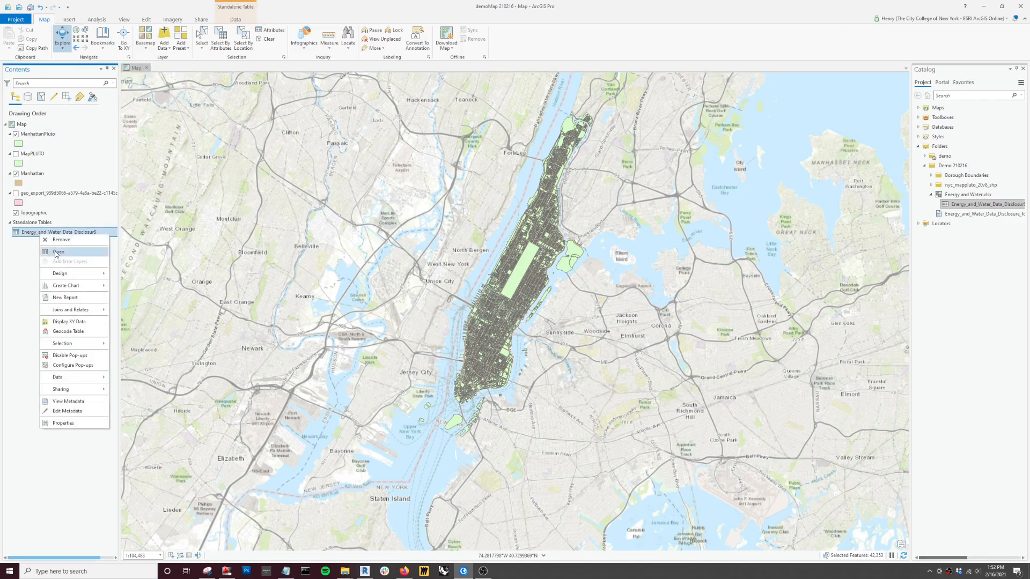
{"action": "left_click", "coordinate": [57, 252]}
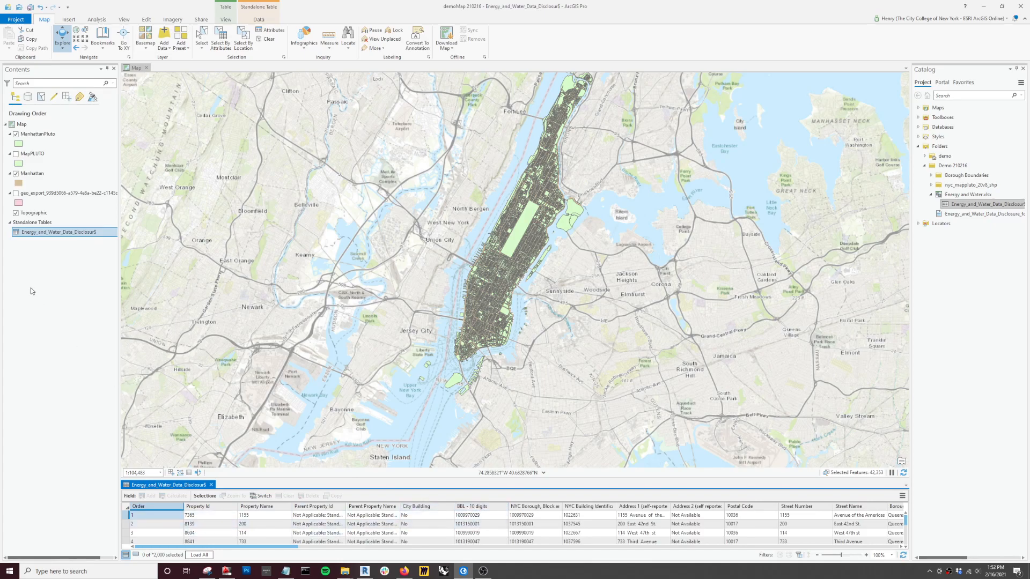
{"action": "left_click", "coordinate": [94, 299]}
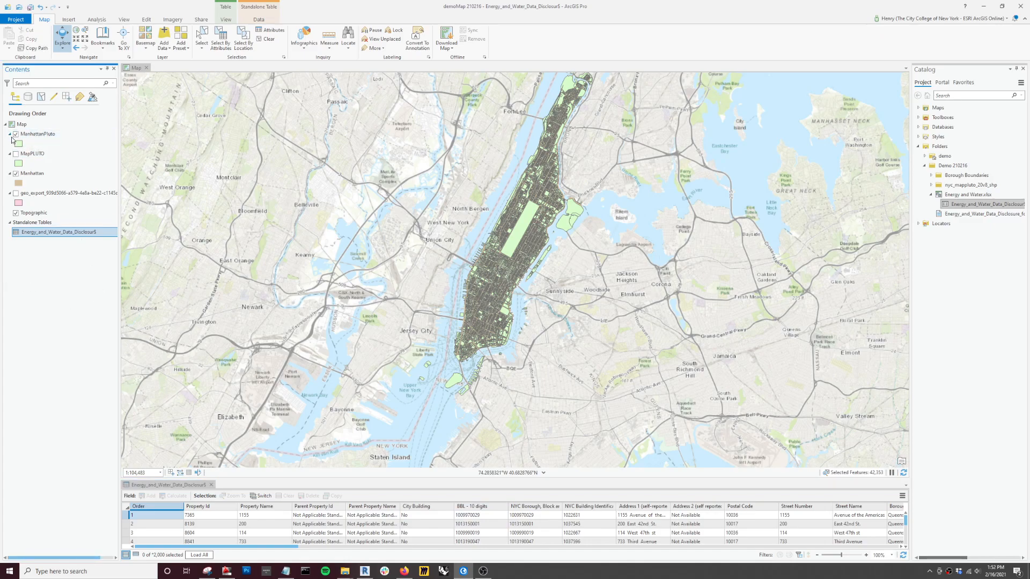
Step: Open the ManhattanPluto attribute table and look through its fields for the BBL column
{"action": "left_click", "coordinate": [35, 137]}
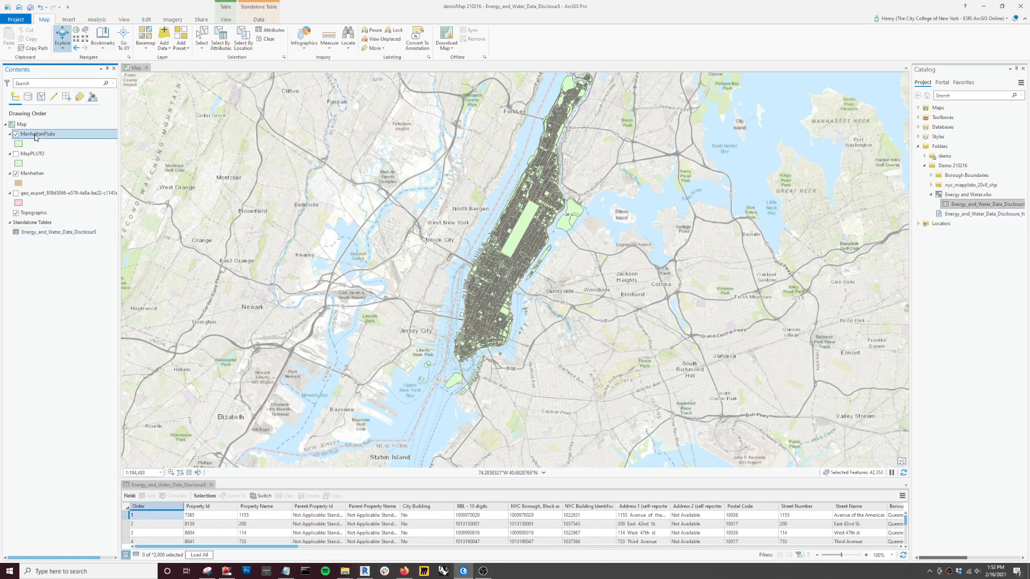
{"action": "right_click", "coordinate": [35, 136]}
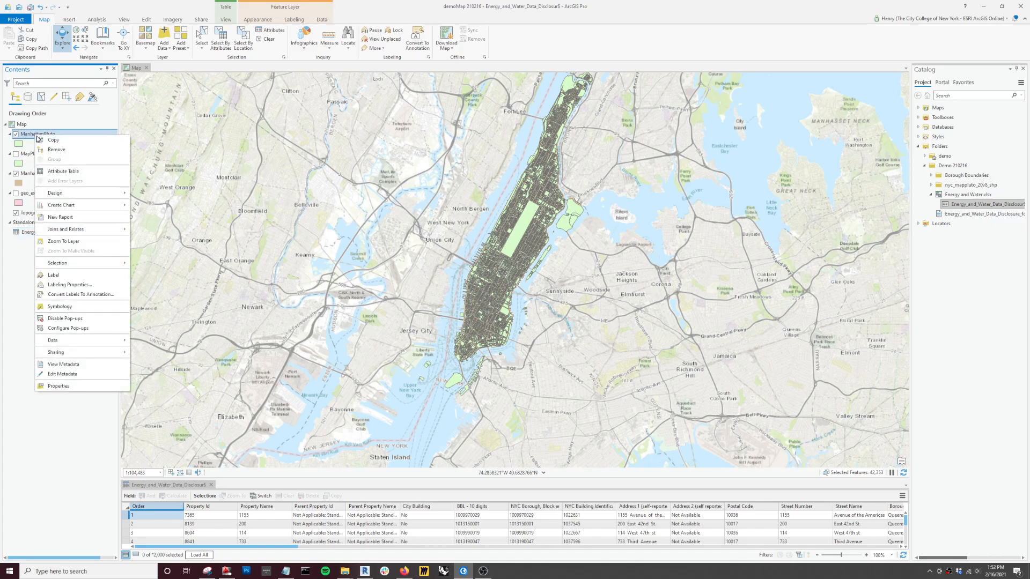
{"action": "left_click", "coordinate": [60, 172]}
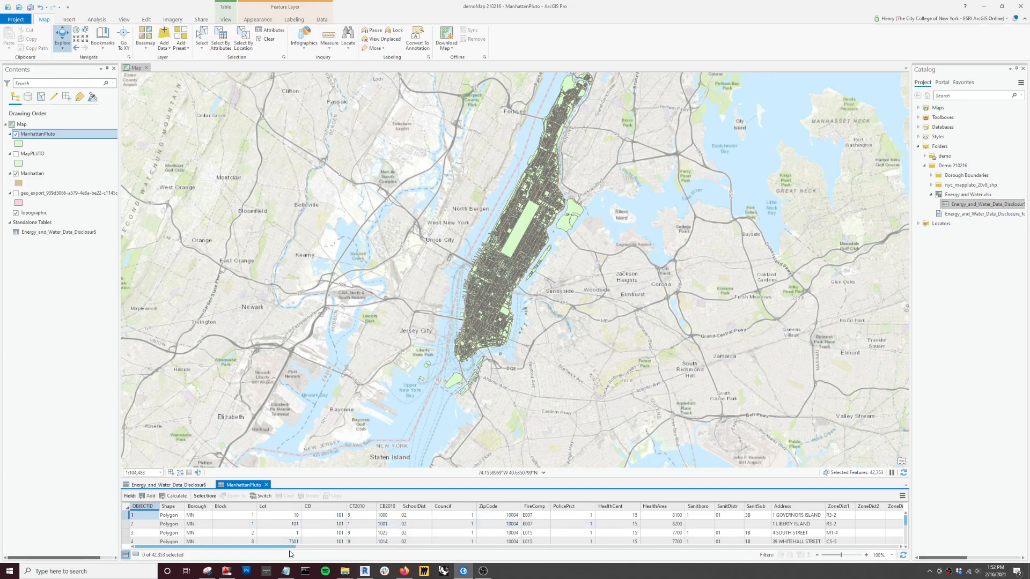
{"action": "left_click", "coordinate": [329, 547]}
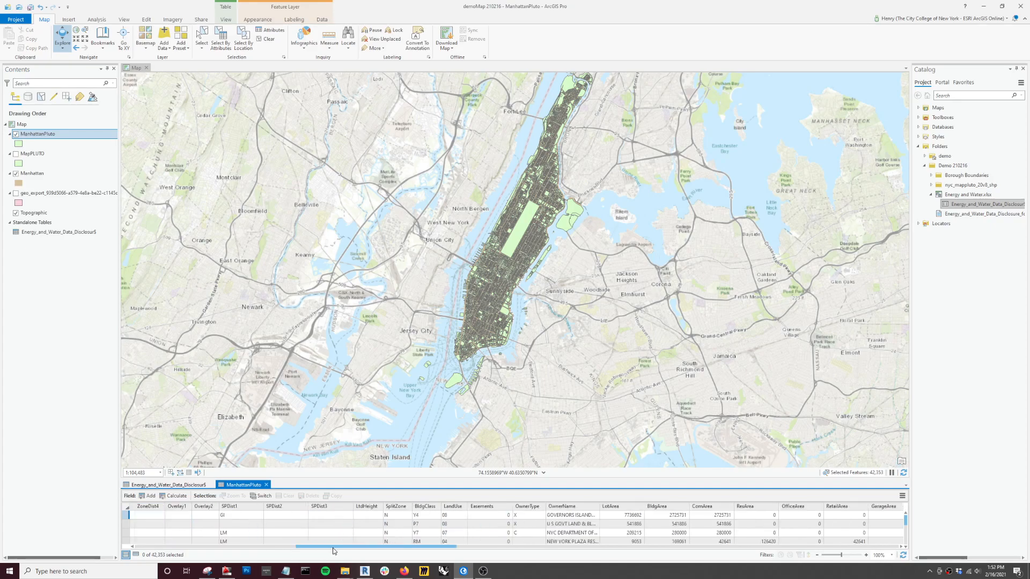
{"action": "left_click", "coordinate": [505, 548]}
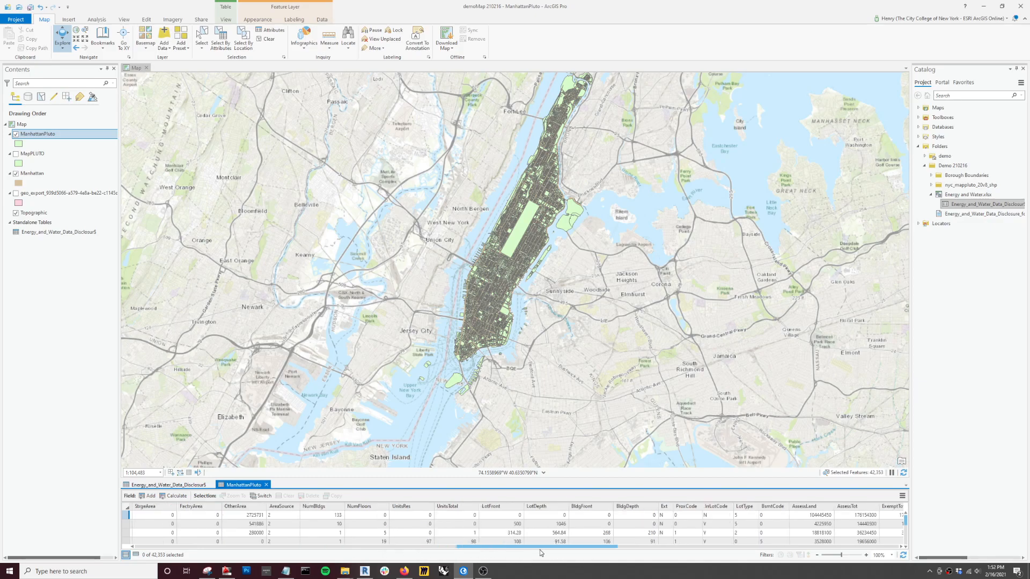
{"action": "left_click", "coordinate": [648, 548]}
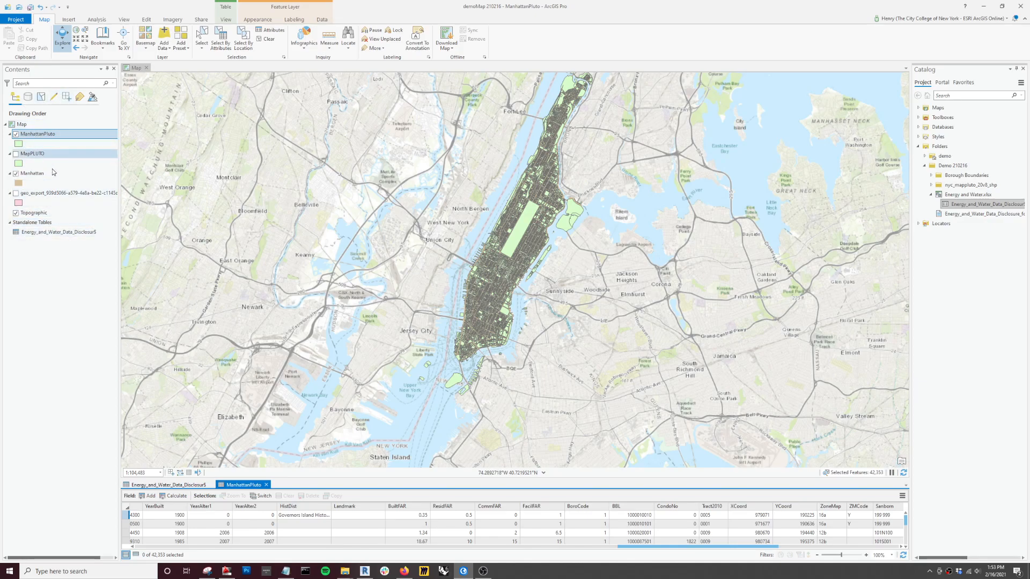
Step: Clear the map selection and set up a feature export of ManhattanPluto to demo.gdb with the output name ManhattanFootprints
{"action": "left_click", "coordinate": [267, 41]}
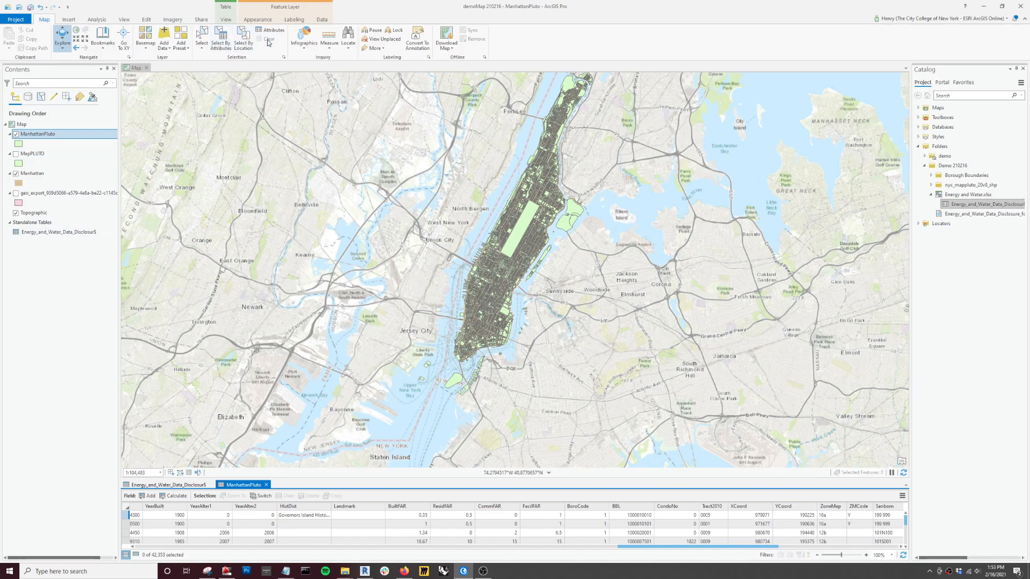
{"action": "right_click", "coordinate": [35, 138]}
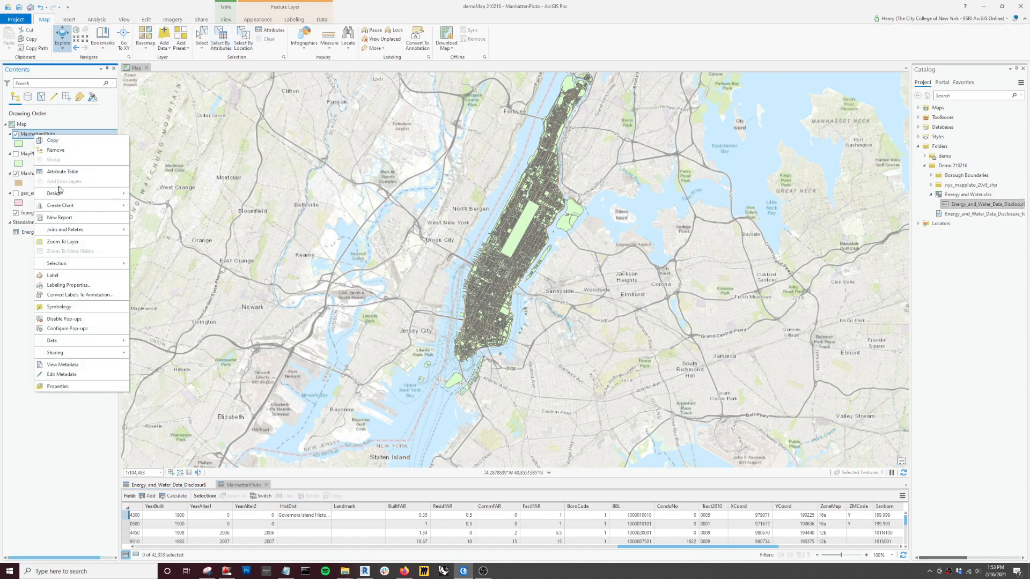
{"action": "mouse_move", "coordinate": [67, 342]}
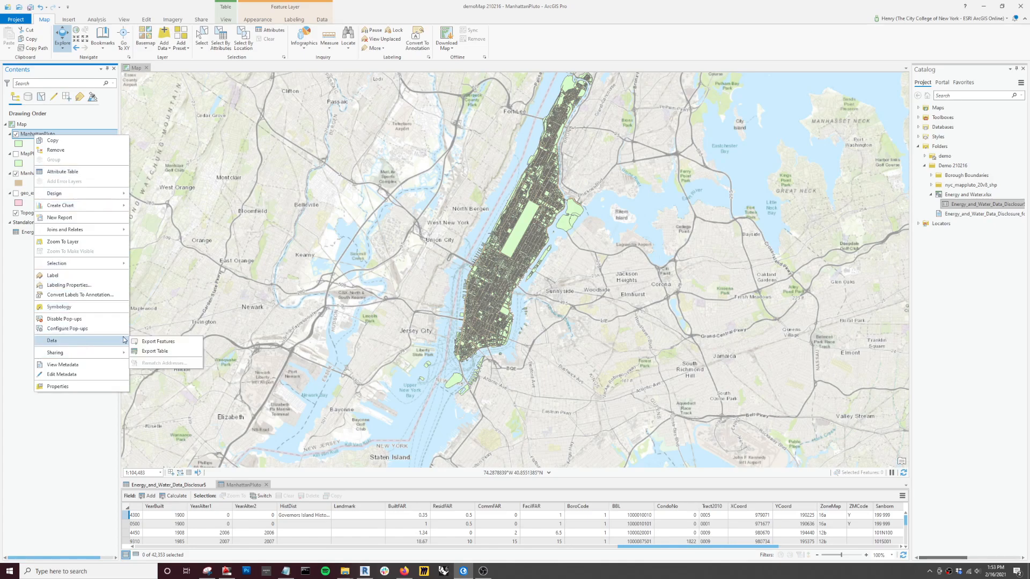
{"action": "left_click", "coordinate": [157, 342]}
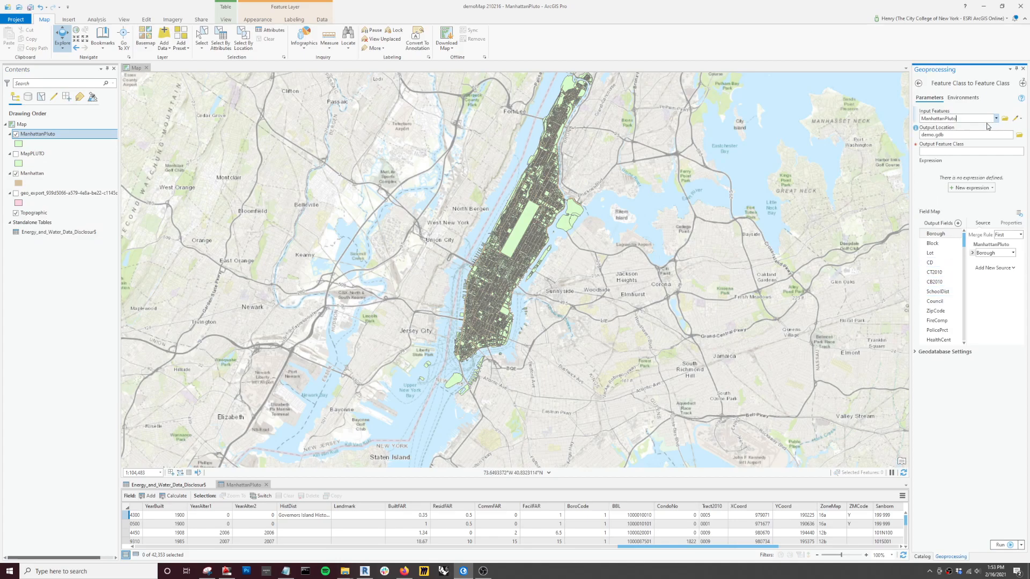
{"action": "left_click", "coordinate": [947, 152]}
{"action": "type", "text": "anhattanFootprints"}
Step: Remove every output field except BBL from the export's field map and run the ManhattanFootprints export
{"action": "left_click", "coordinate": [934, 244]}
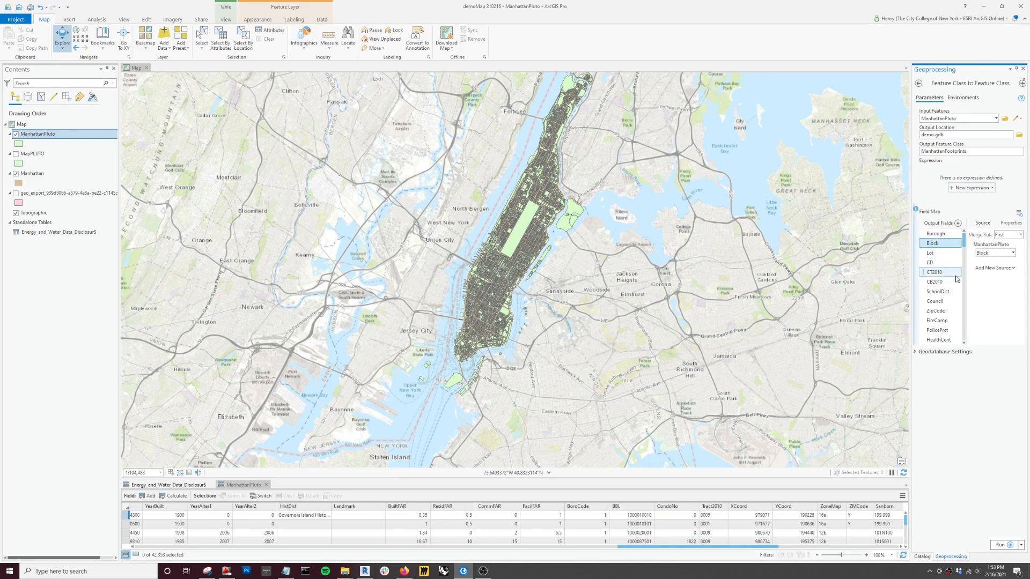
{"action": "scroll", "coordinate": [948, 288], "scroll_direction": "down", "scroll_amount": 2}
{"action": "scroll", "coordinate": [950, 288], "scroll_direction": "down", "scroll_amount": 8}
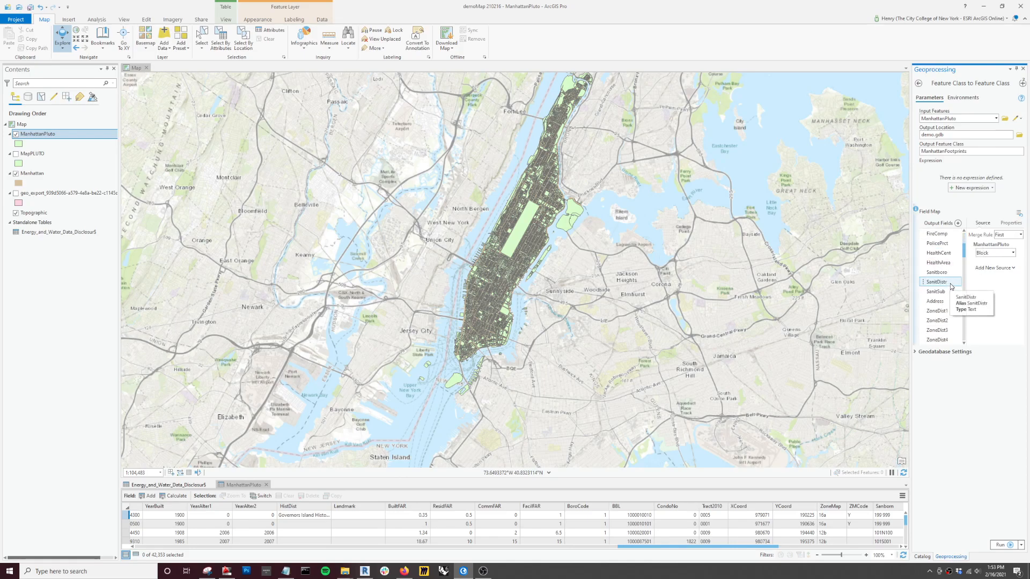
{"action": "scroll", "coordinate": [950, 282], "scroll_direction": "down", "scroll_amount": 10}
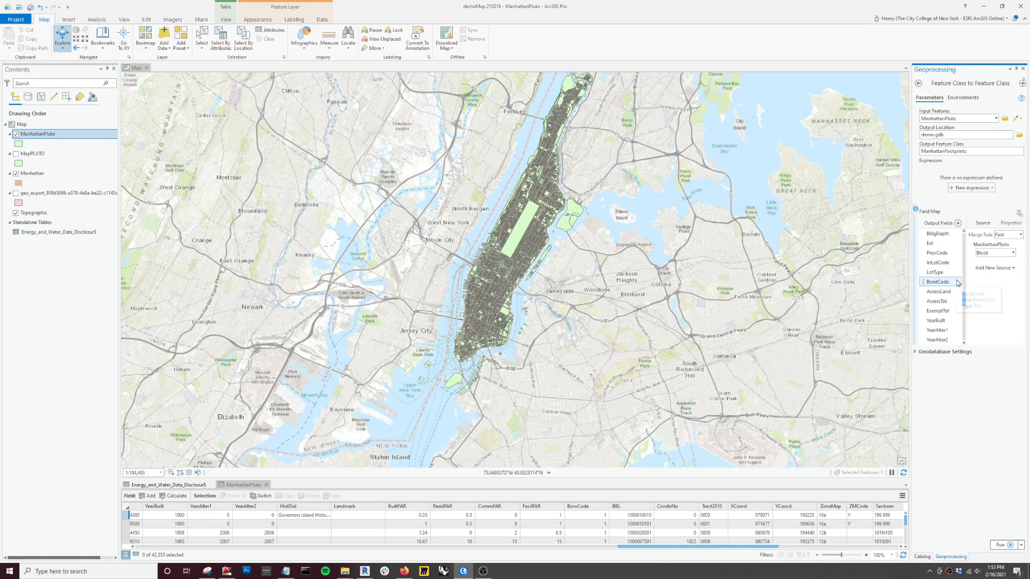
{"action": "left_click", "coordinate": [938, 283]}
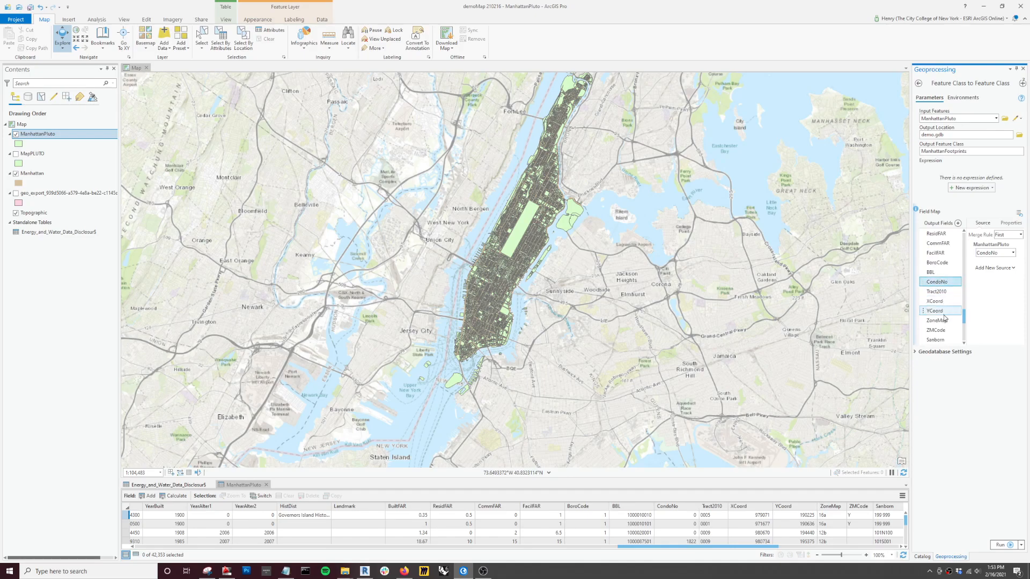
{"action": "scroll", "coordinate": [943, 307], "scroll_direction": "down", "scroll_amount": 5}
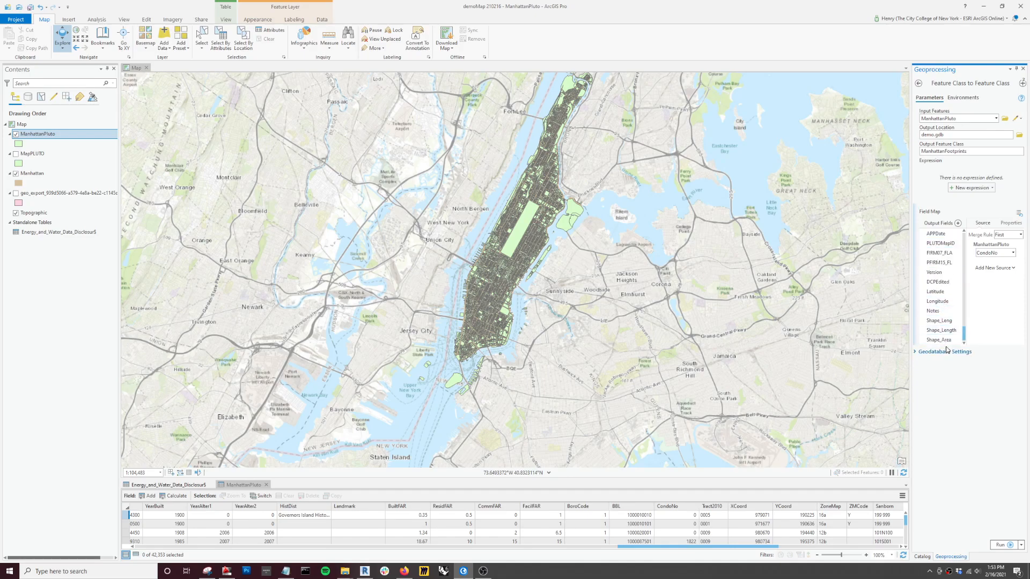
{"action": "key", "text": "ctrl+a"}
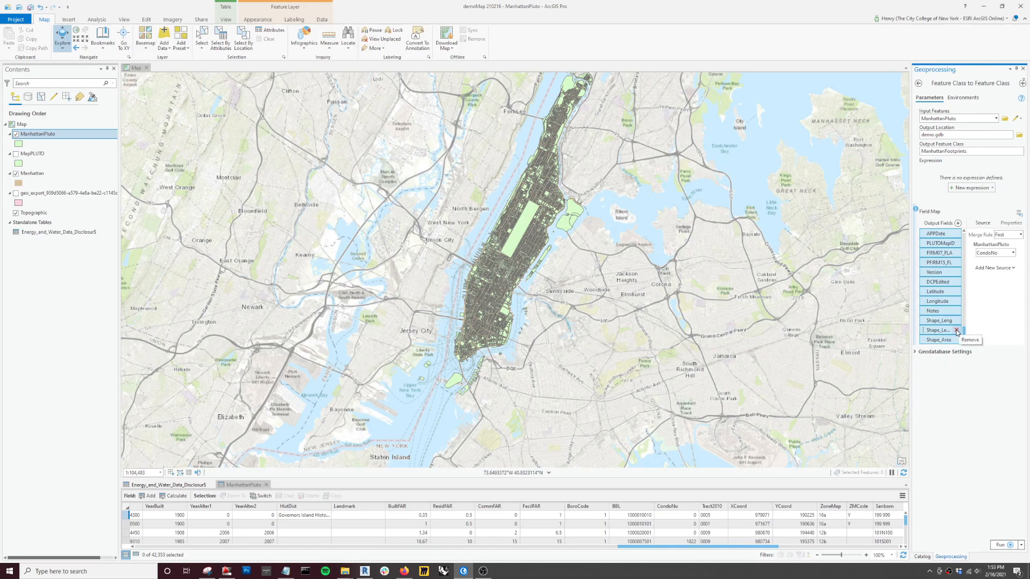
{"action": "left_click", "coordinate": [958, 330]}
{"action": "left_click", "coordinate": [936, 331]}
{"action": "scroll", "coordinate": [944, 300], "scroll_direction": "up", "scroll_amount": 15}
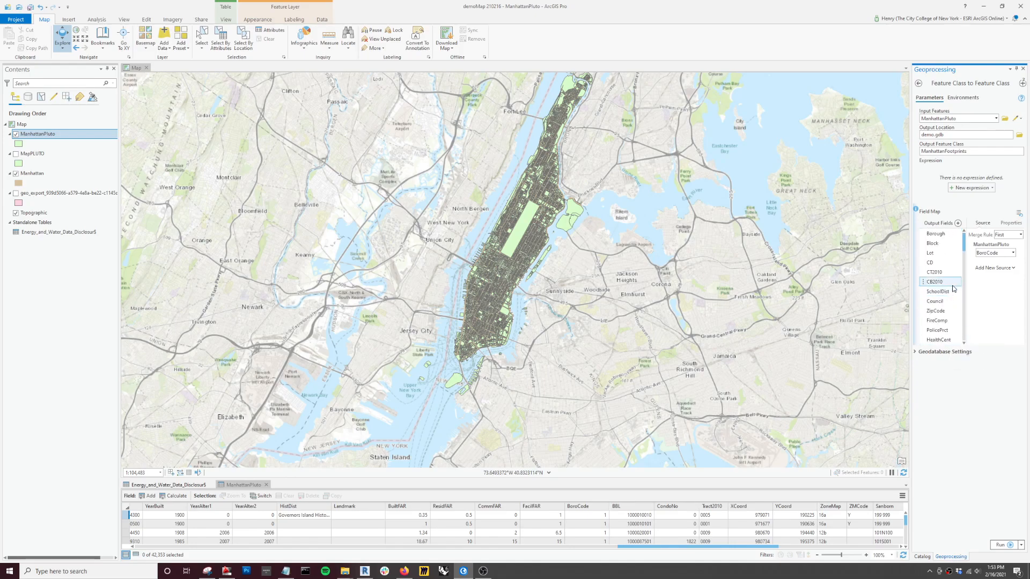
{"action": "key", "text": "ctrl+a"}
{"action": "left_click", "coordinate": [957, 234]}
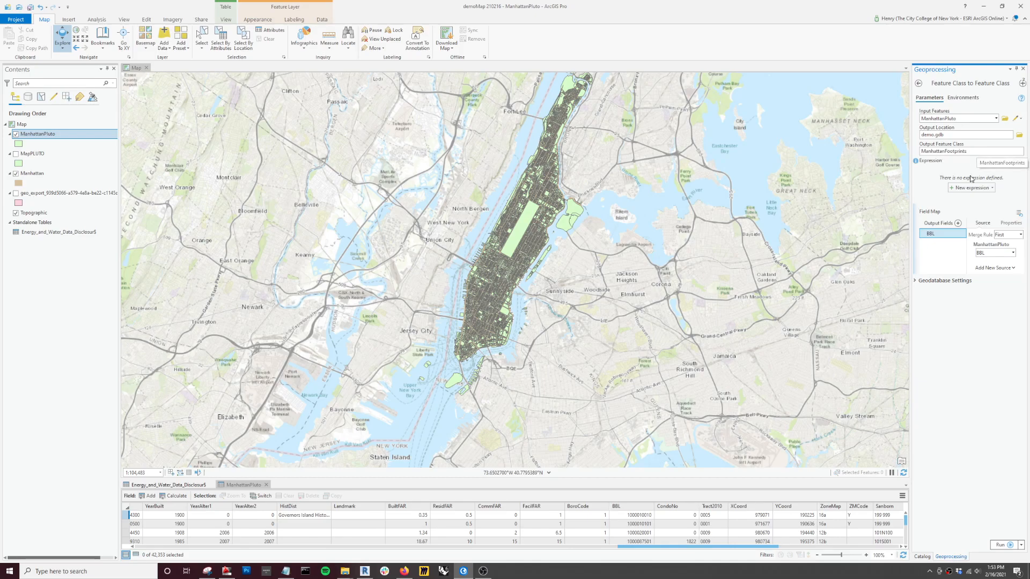
{"action": "left_click", "coordinate": [1002, 545]}
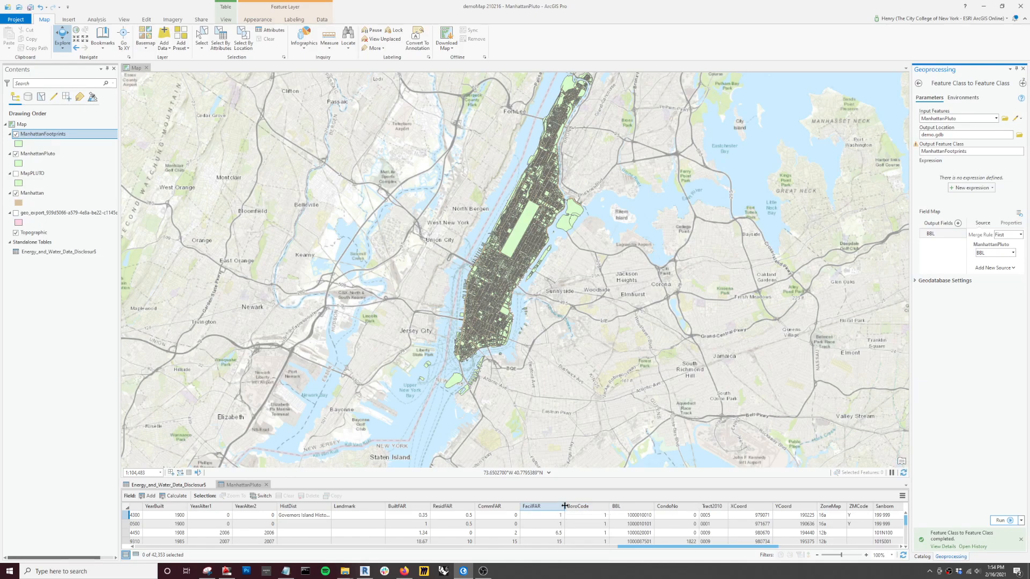
Step: Close the export tool, turn off the ManhattanPluto layer and save the project
{"action": "left_click", "coordinate": [1023, 69]}
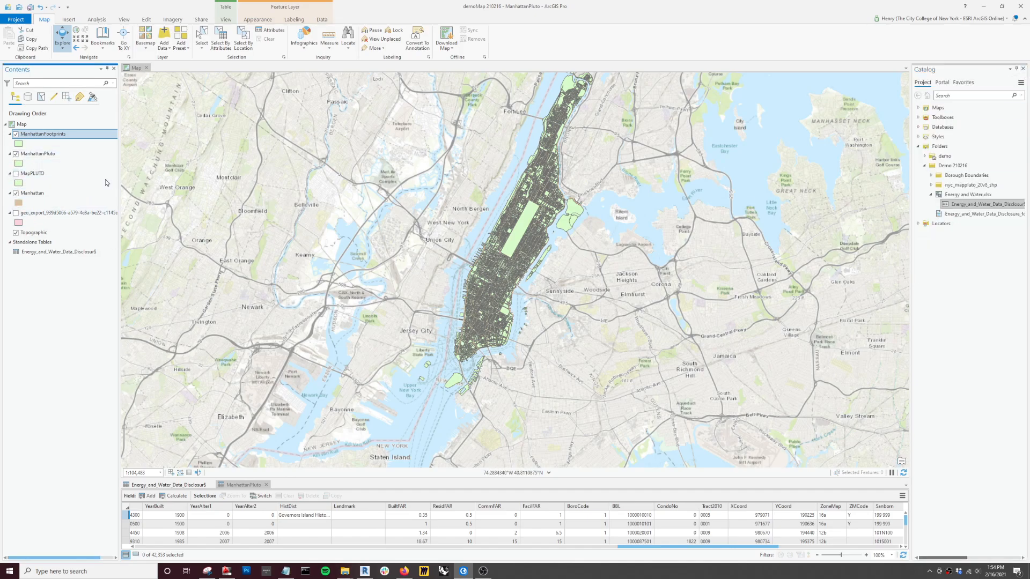
{"action": "left_click", "coordinate": [16, 155]}
{"action": "left_click", "coordinate": [18, 20]}
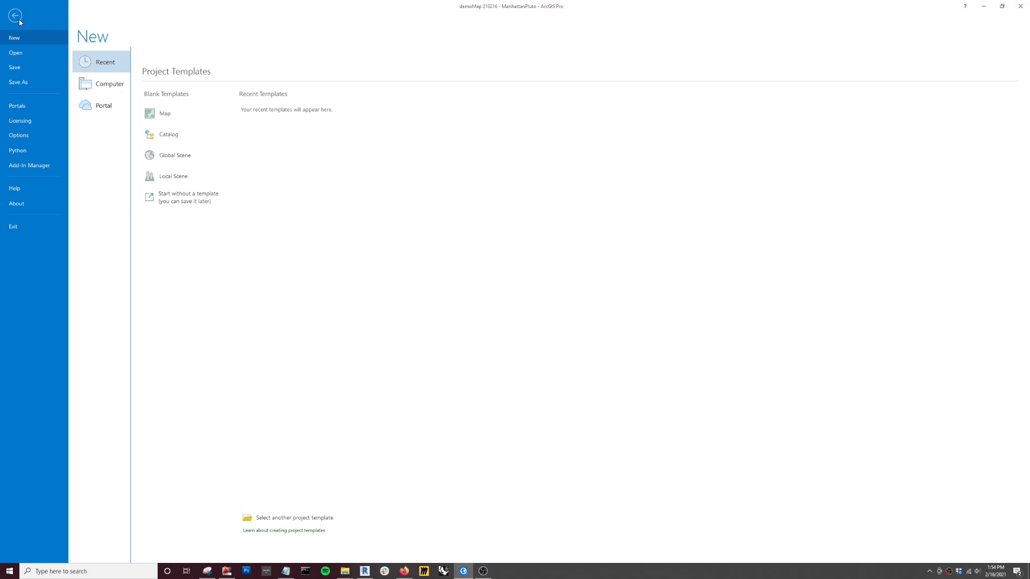
{"action": "left_click", "coordinate": [15, 68]}
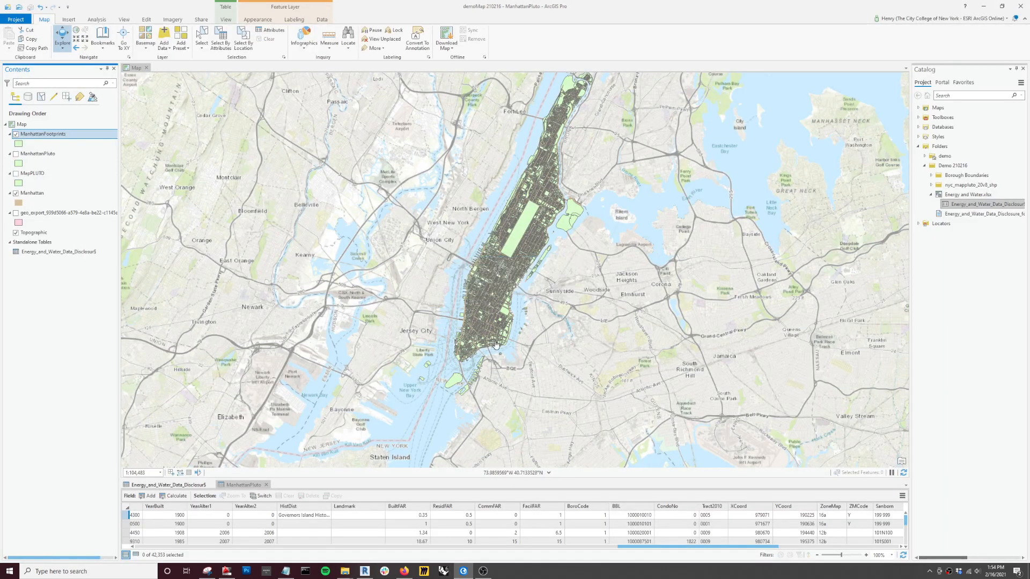
Step: Start an Add Join on the ManhattanFootprints layer with BBL as the input join field
{"action": "left_click", "coordinate": [181, 487]}
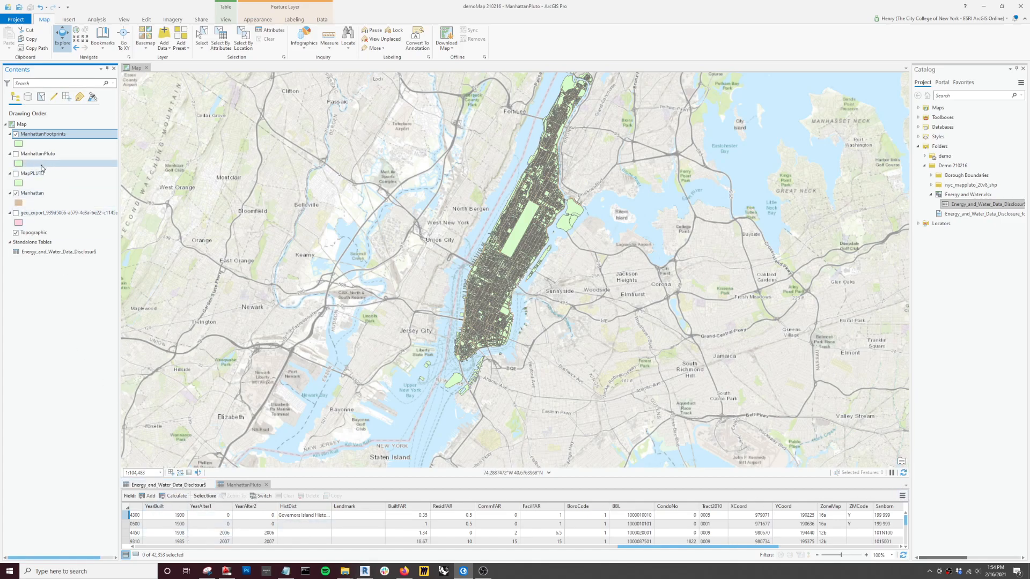
{"action": "right_click", "coordinate": [43, 137]}
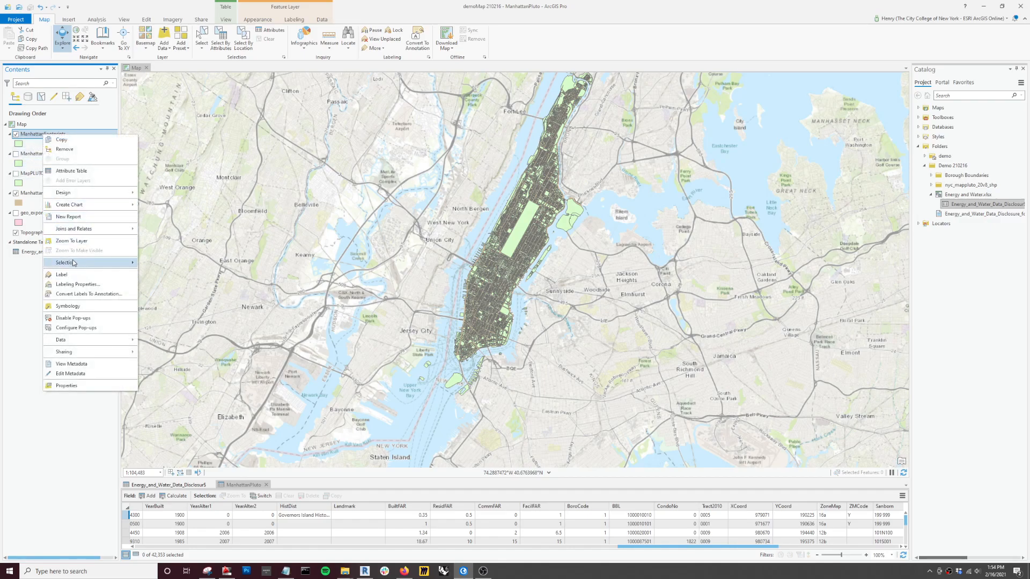
{"action": "mouse_move", "coordinate": [86, 230]}
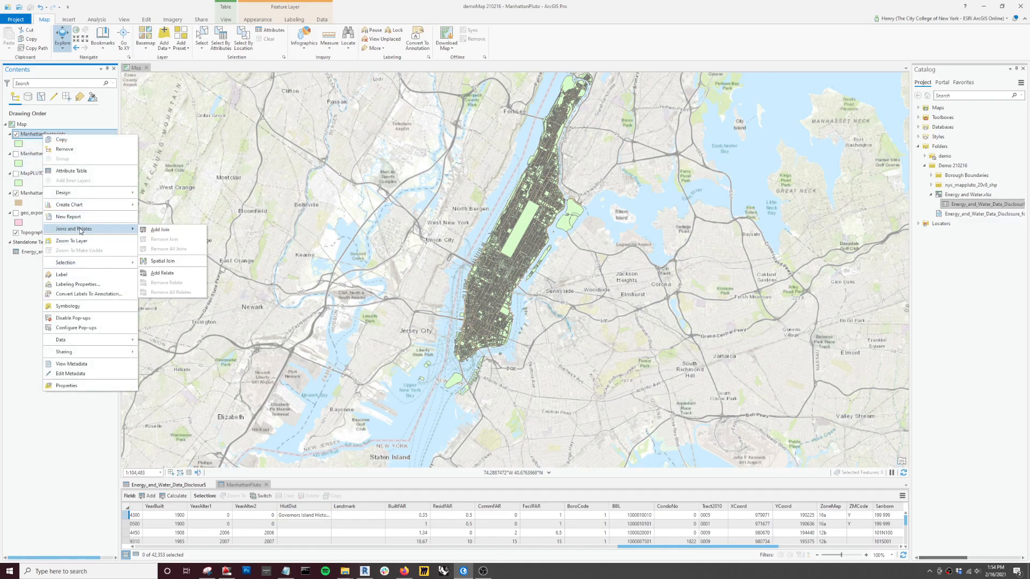
{"action": "left_click", "coordinate": [172, 230]}
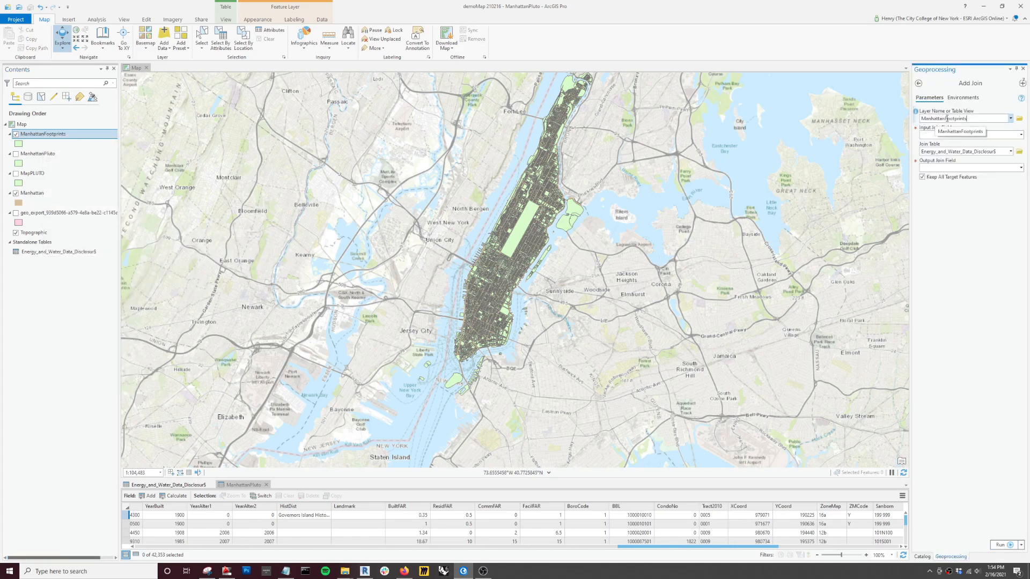
{"action": "left_click", "coordinate": [1020, 135]}
{"action": "left_click", "coordinate": [946, 153]}
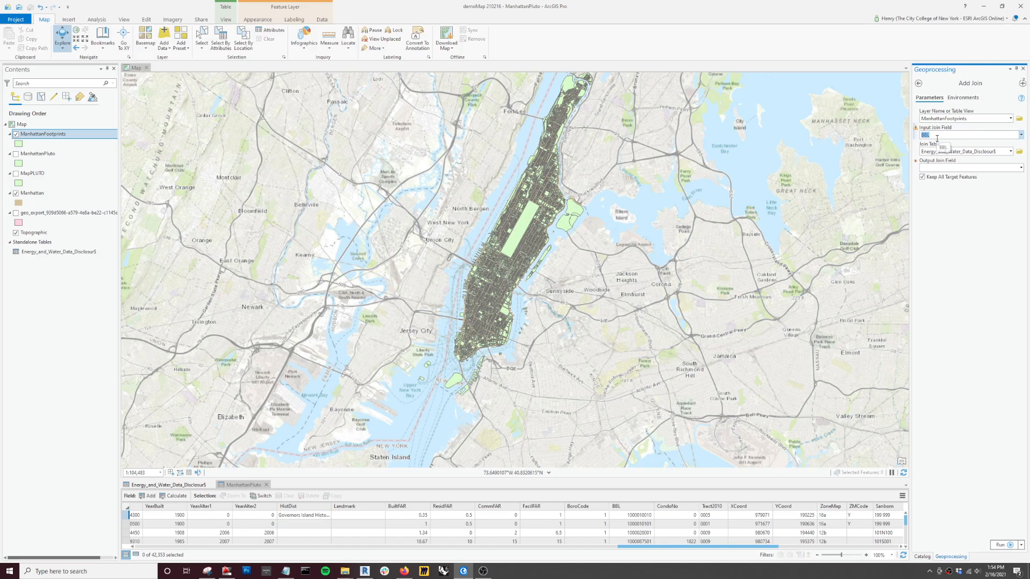
Step: Join the energy and water disclosure table on BBL - 10 digits without keeping all target features, and run the join
{"action": "left_click", "coordinate": [1011, 151]}
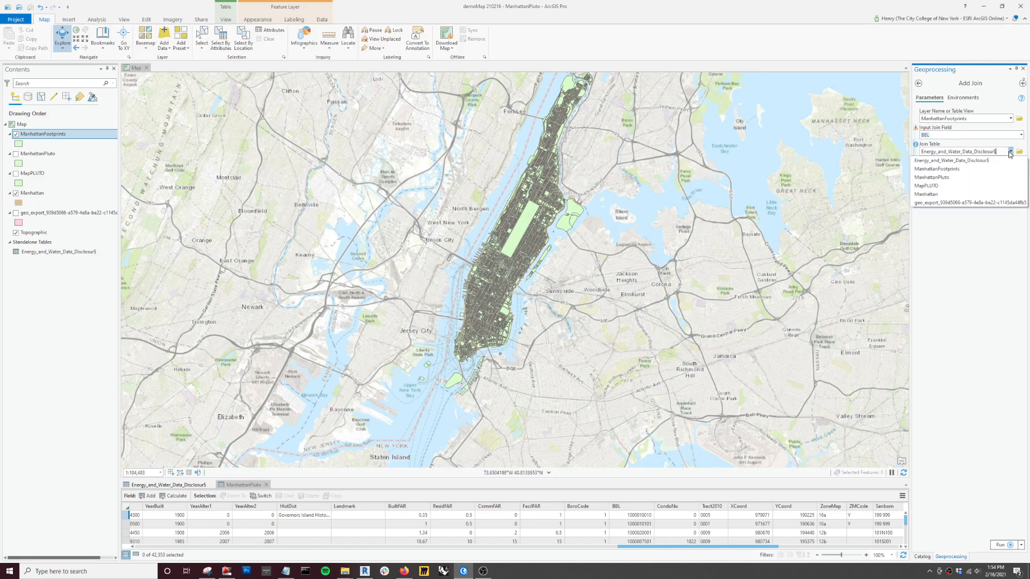
{"action": "left_click", "coordinate": [950, 161]}
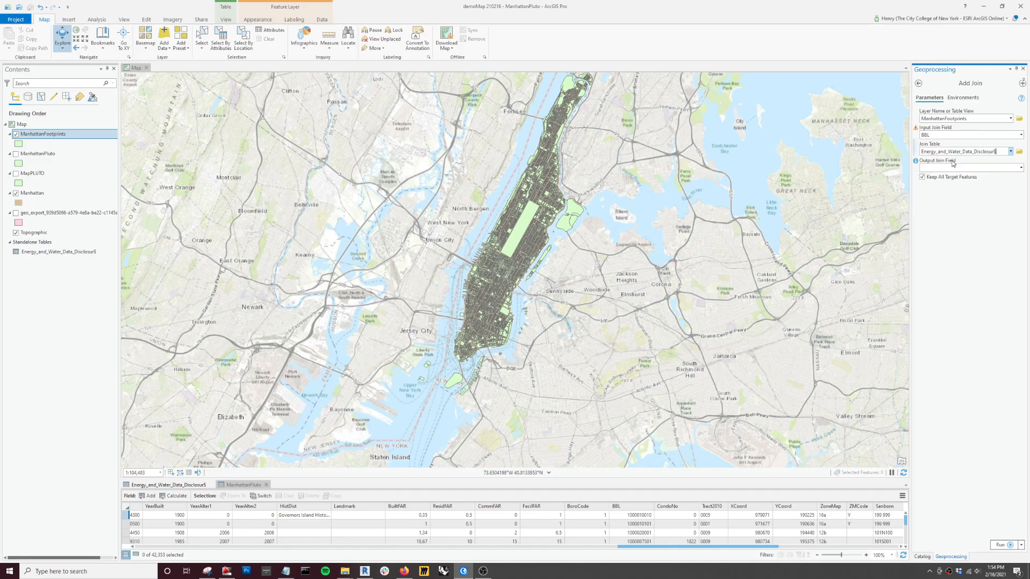
{"action": "left_click", "coordinate": [1021, 169]}
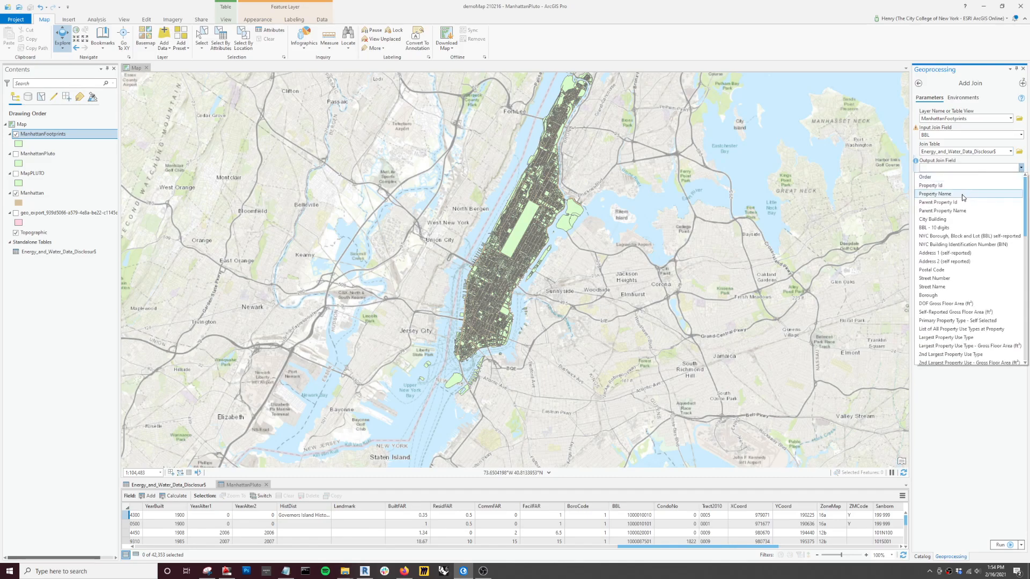
{"action": "left_click", "coordinate": [943, 232]}
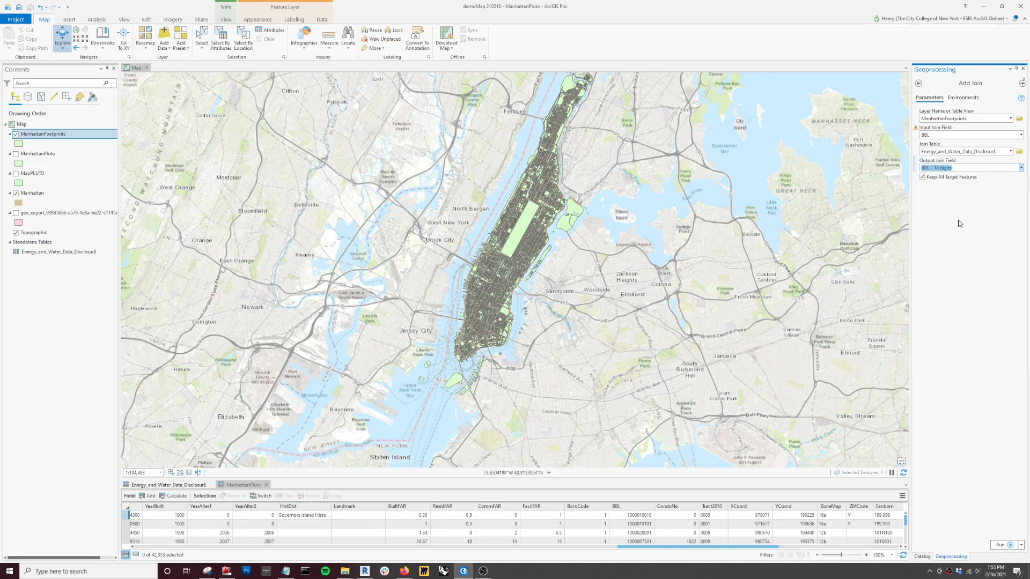
{"action": "left_click", "coordinate": [923, 177]}
{"action": "left_click", "coordinate": [1001, 545]}
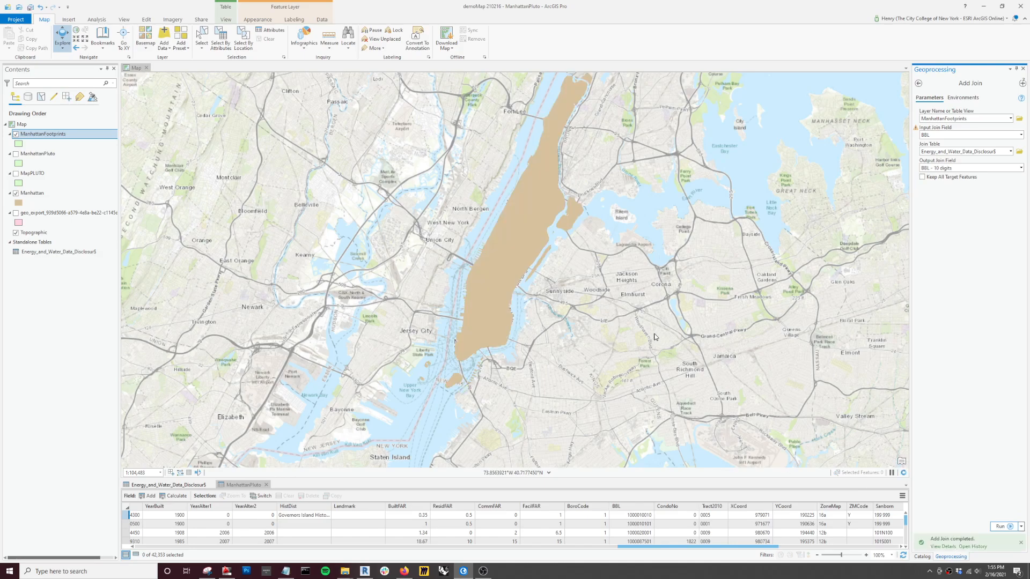
{"action": "left_click", "coordinate": [1012, 527]}
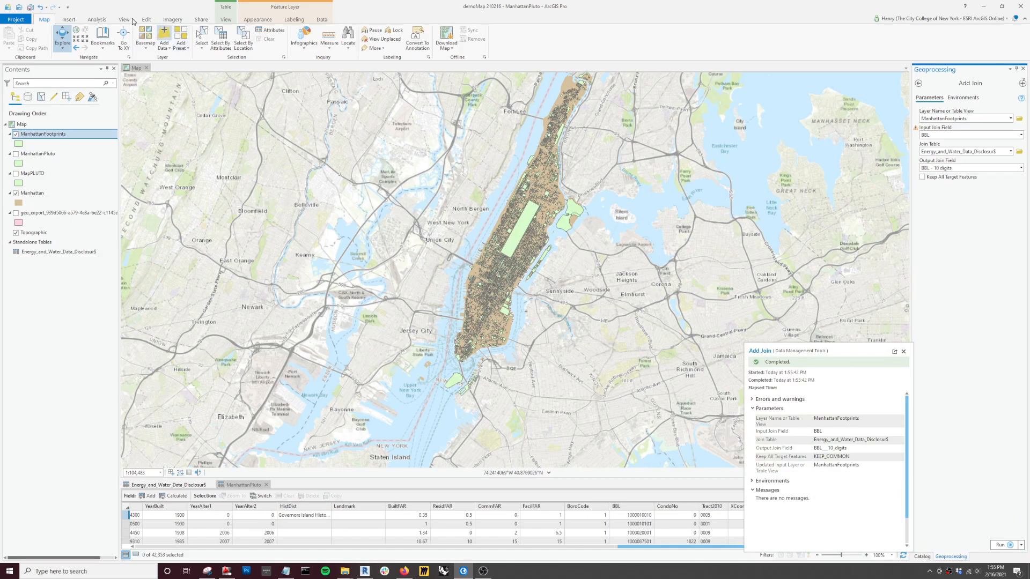
Step: Give the ManhattanFootprints polygons the pale pink commercial symbol and turn off the Manhattan layer
{"action": "left_click", "coordinate": [20, 145]}
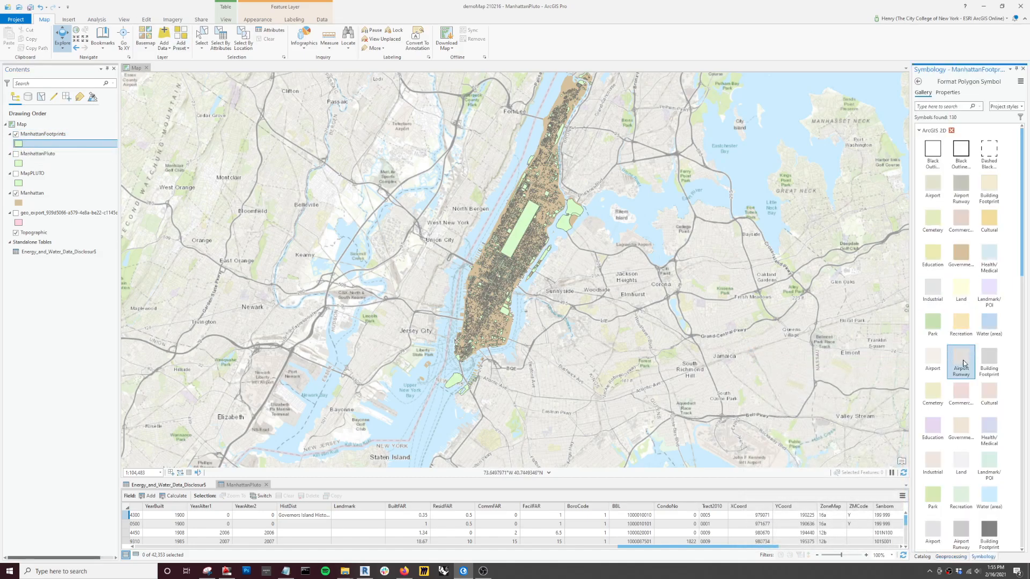
{"action": "left_click", "coordinate": [964, 398]}
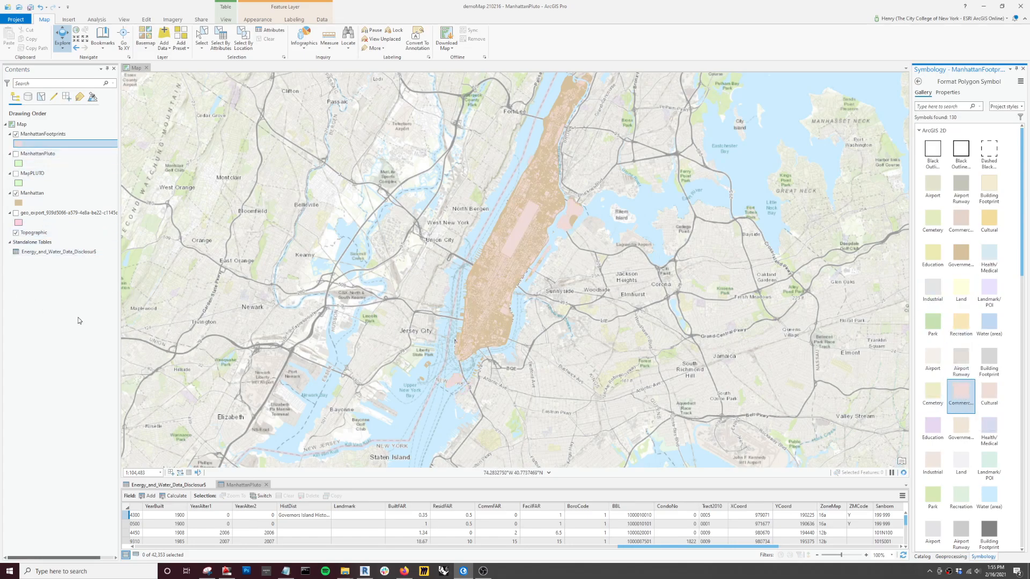
{"action": "left_click", "coordinate": [15, 195]}
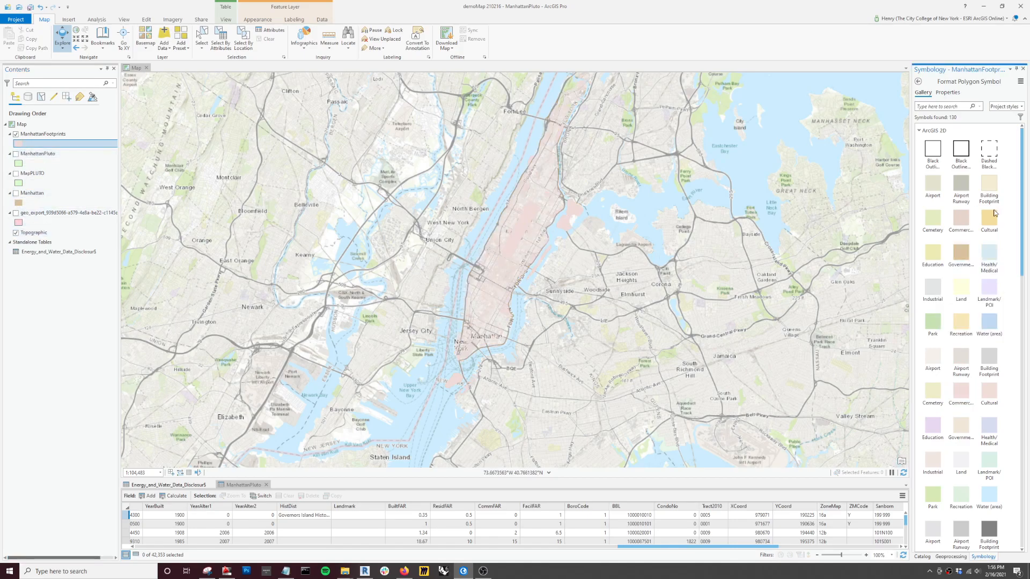
Step: Apply the Pink (Muted) symbol to the ManhattanFootprints polygons and turn the ManhattanPluto layer back on
{"action": "scroll", "coordinate": [984, 260], "scroll_direction": "down", "scroll_amount": 1}
{"action": "scroll", "coordinate": [962, 375], "scroll_direction": "up", "scroll_amount": 1}
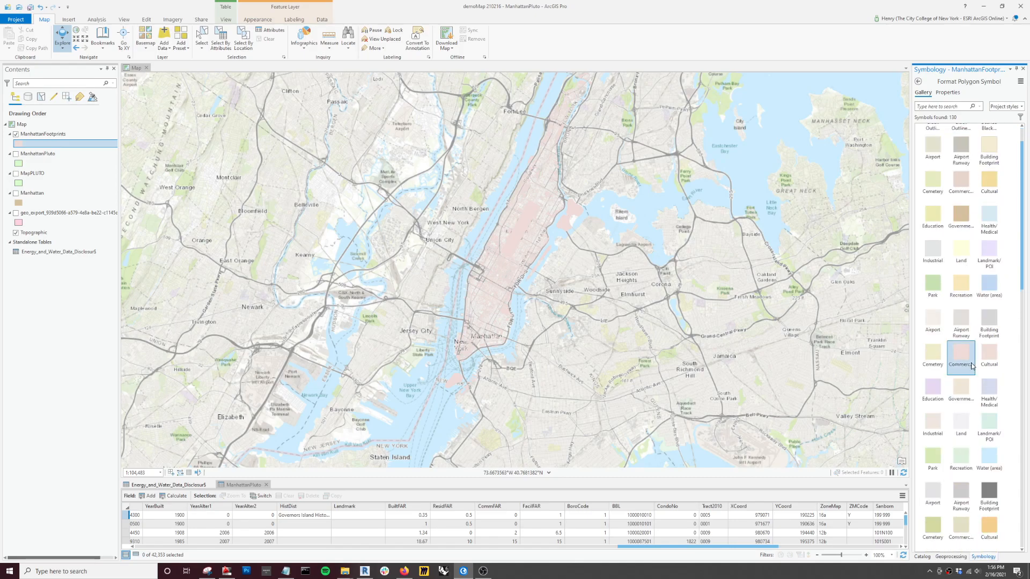
{"action": "scroll", "coordinate": [955, 203], "scroll_direction": "down", "scroll_amount": 4}
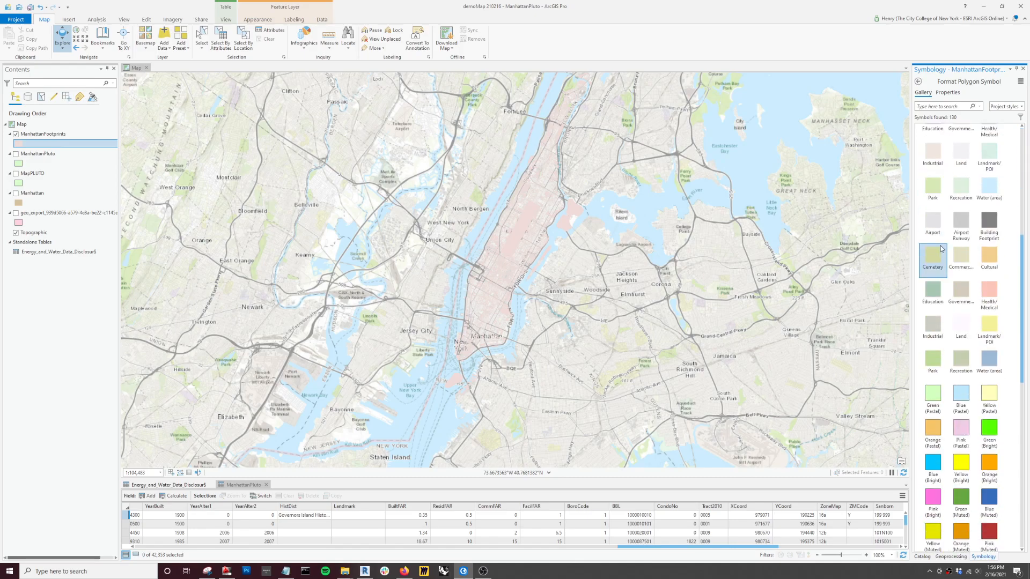
{"action": "left_click", "coordinate": [931, 411]}
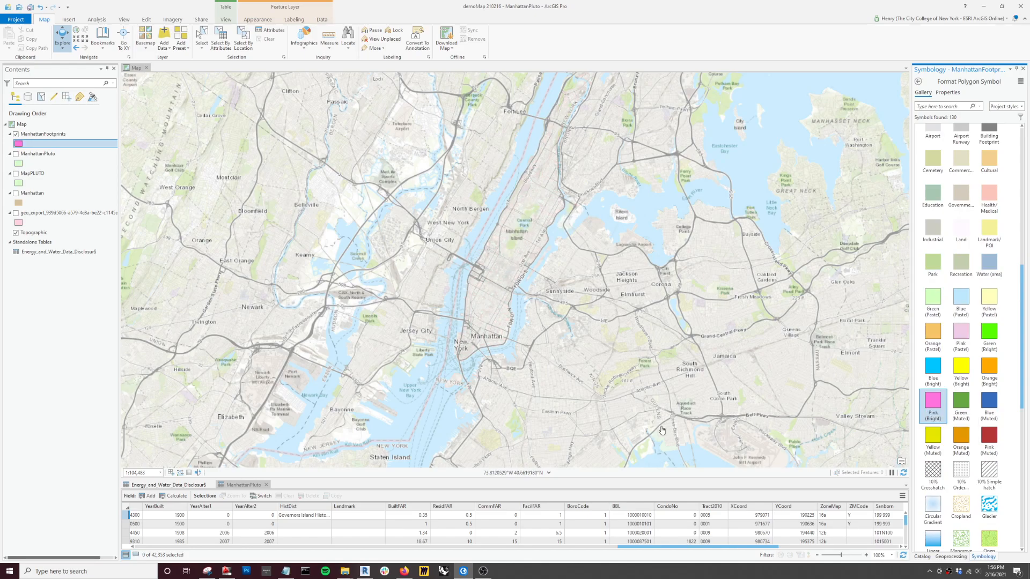
{"action": "left_click", "coordinate": [989, 435]}
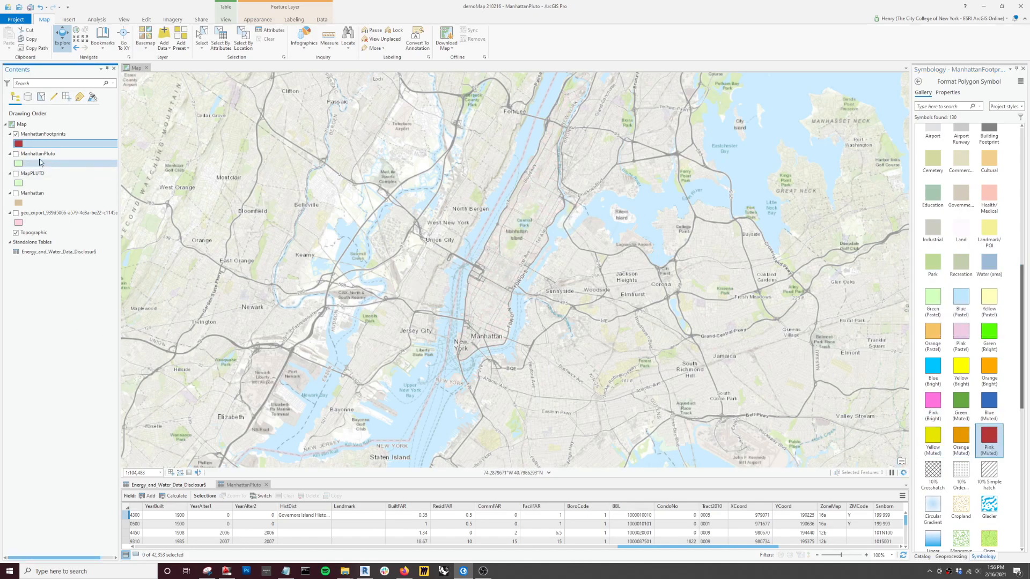
{"action": "left_click", "coordinate": [16, 153]}
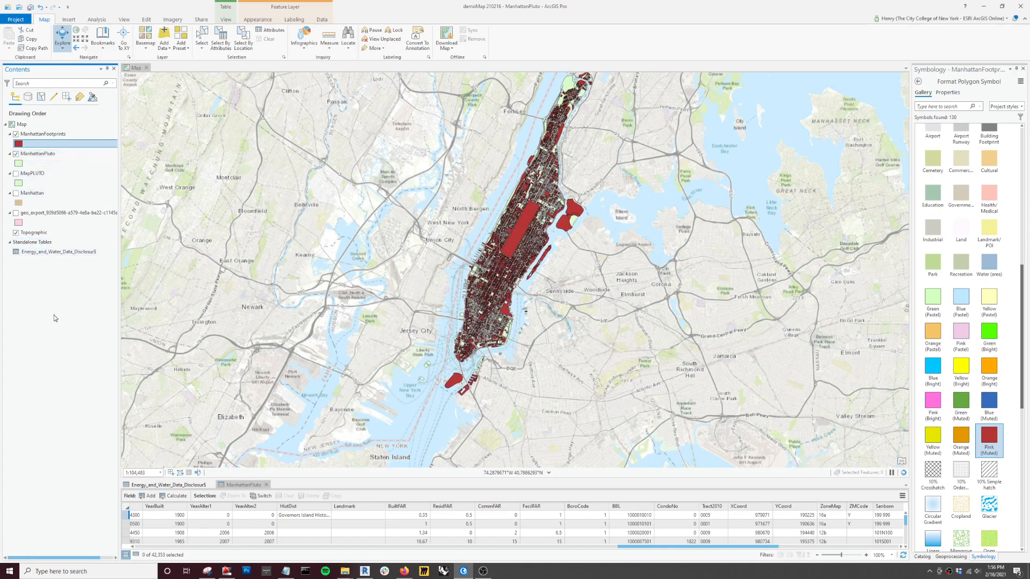
Step: Select the library building footprint at 476 5th Ave in the ManhattanFootprints layer and examine its joined energy and water attributes
{"action": "scroll", "coordinate": [516, 286], "scroll_direction": "up", "scroll_amount": 5}
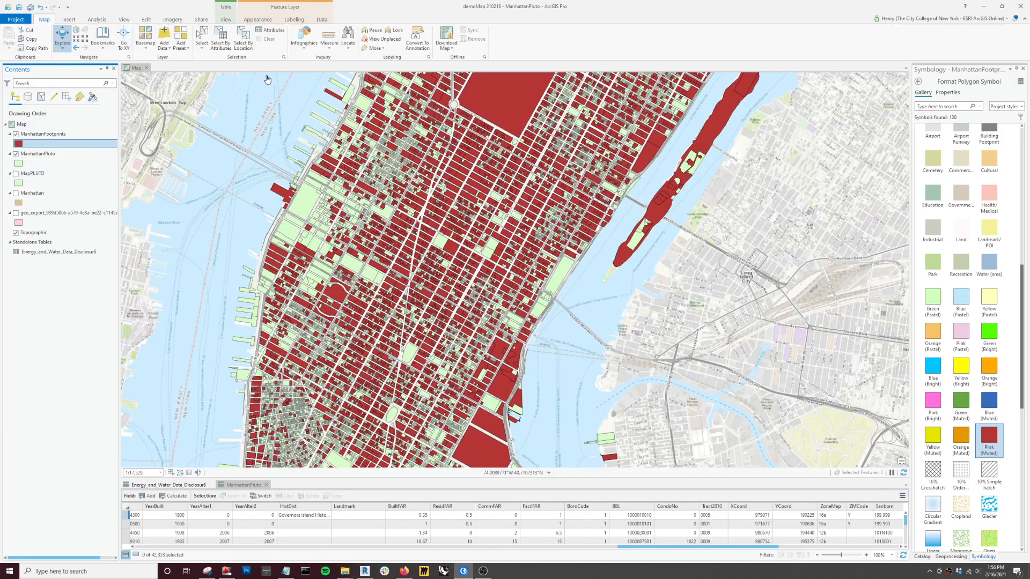
{"action": "left_click", "coordinate": [202, 36]}
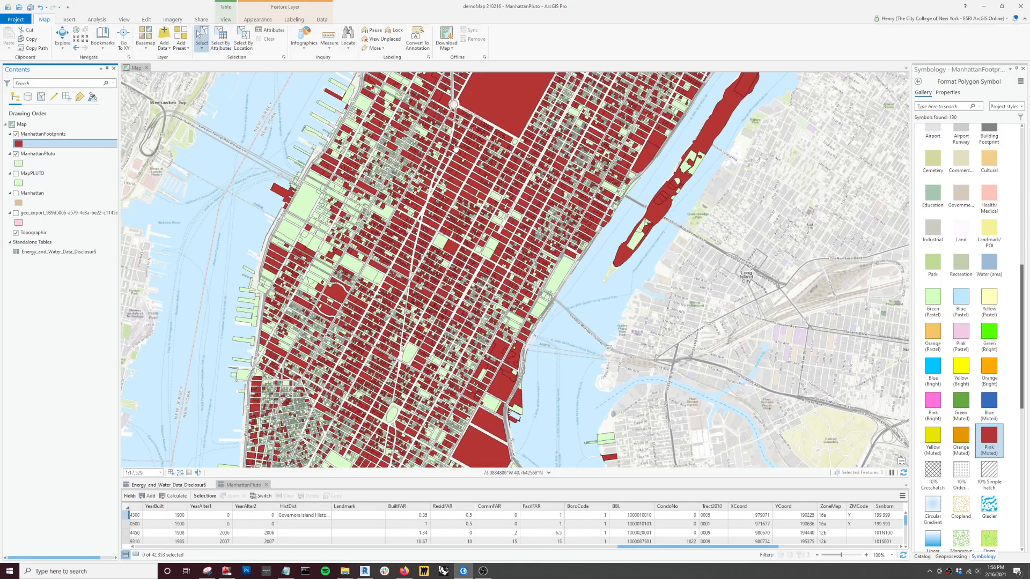
{"action": "left_click", "coordinate": [452, 250]}
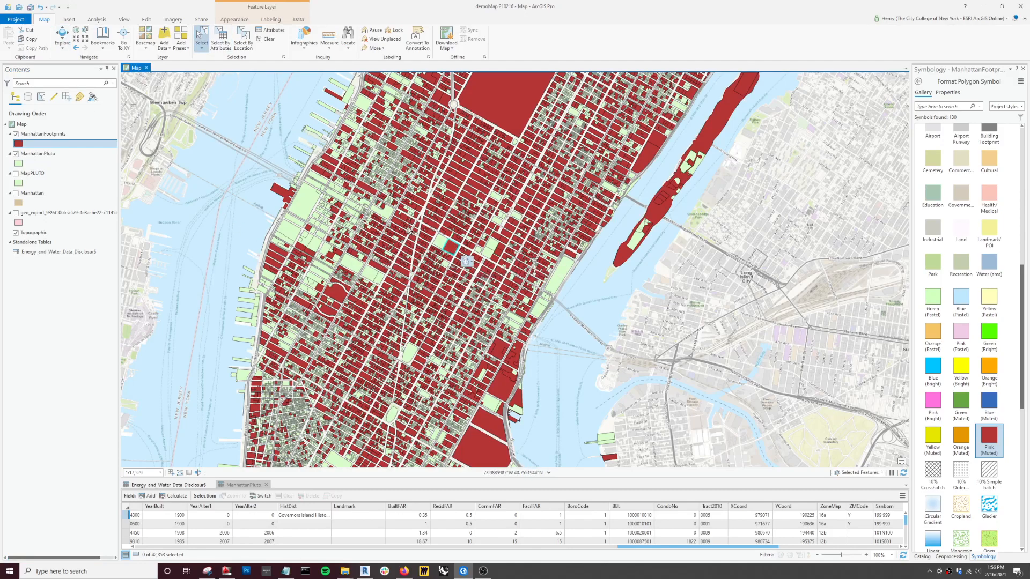
{"action": "right_click", "coordinate": [452, 250]}
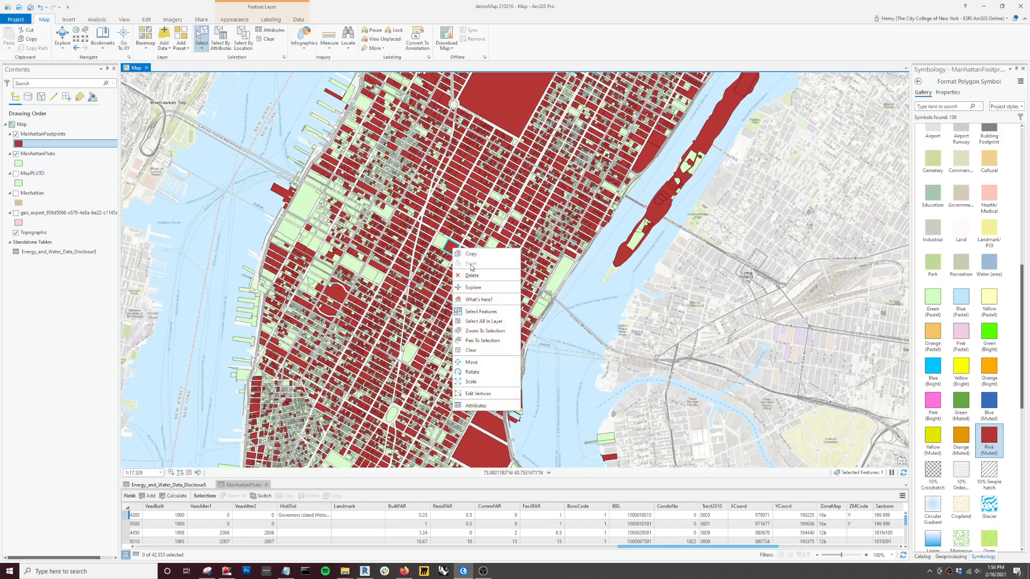
{"action": "left_click", "coordinate": [481, 407]}
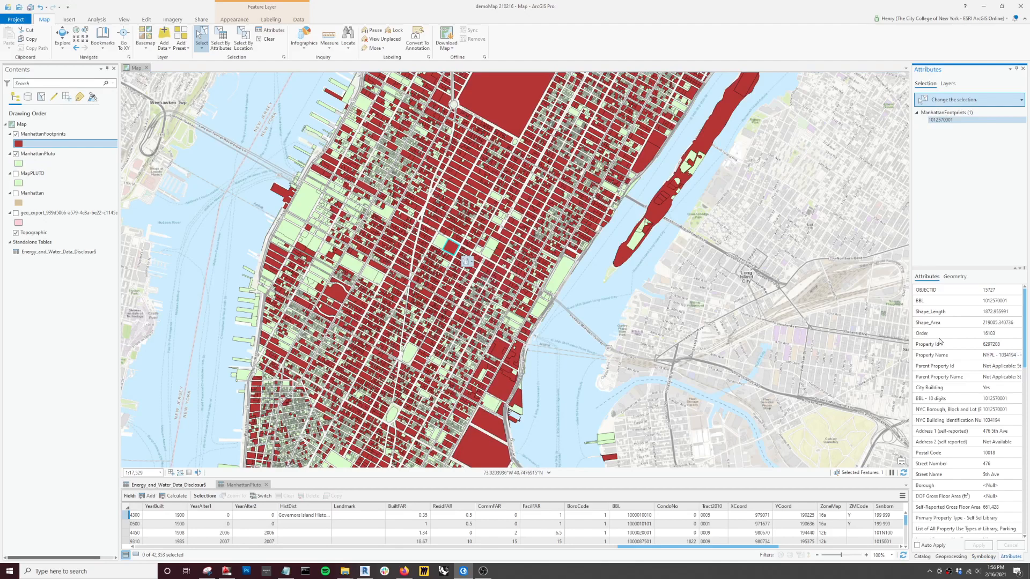
{"action": "scroll", "coordinate": [931, 420], "scroll_direction": "down", "scroll_amount": 4}
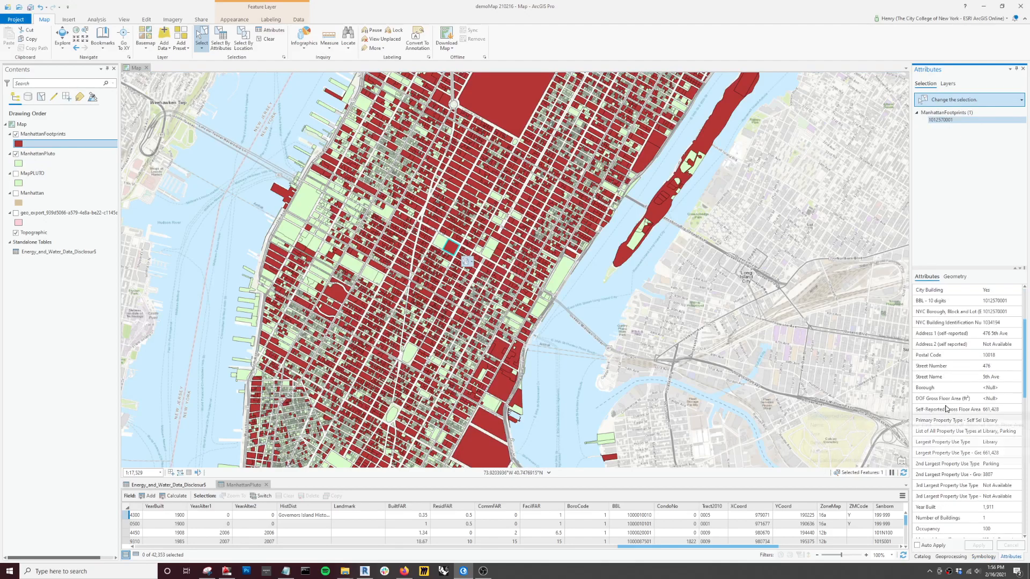
{"action": "scroll", "coordinate": [968, 359], "scroll_direction": "down", "scroll_amount": 3}
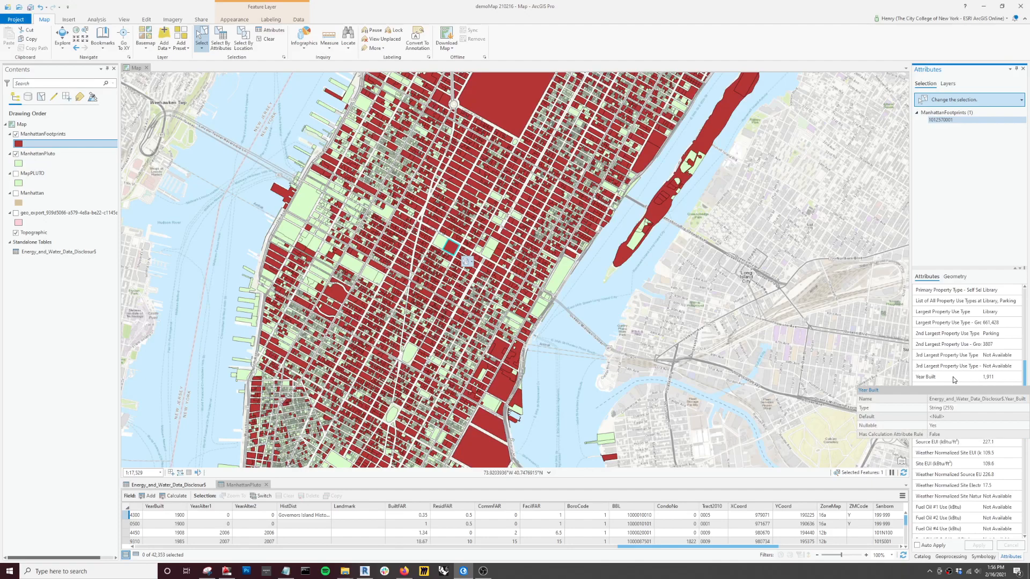
{"action": "scroll", "coordinate": [954, 380], "scroll_direction": "down", "scroll_amount": 2}
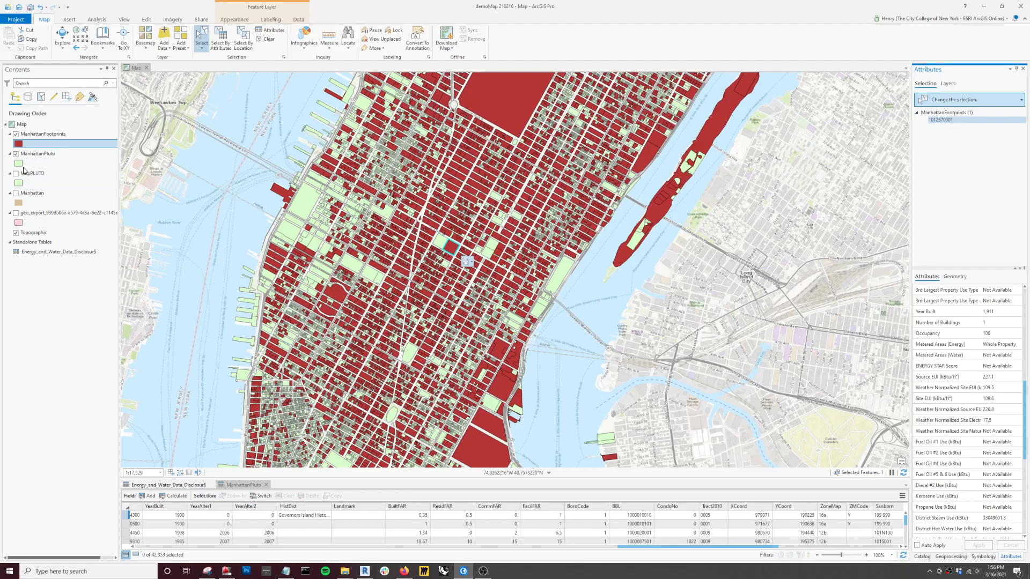
Step: Save the demoMap 210216 project
{"action": "right_click", "coordinate": [29, 134]}
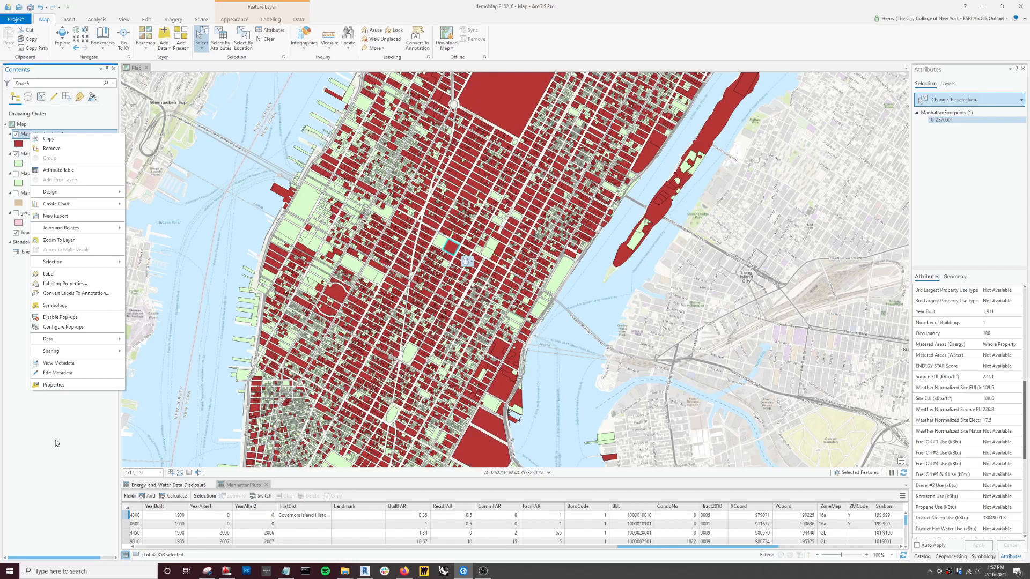
{"action": "left_click", "coordinate": [17, 20]}
{"action": "left_click", "coordinate": [14, 68]}
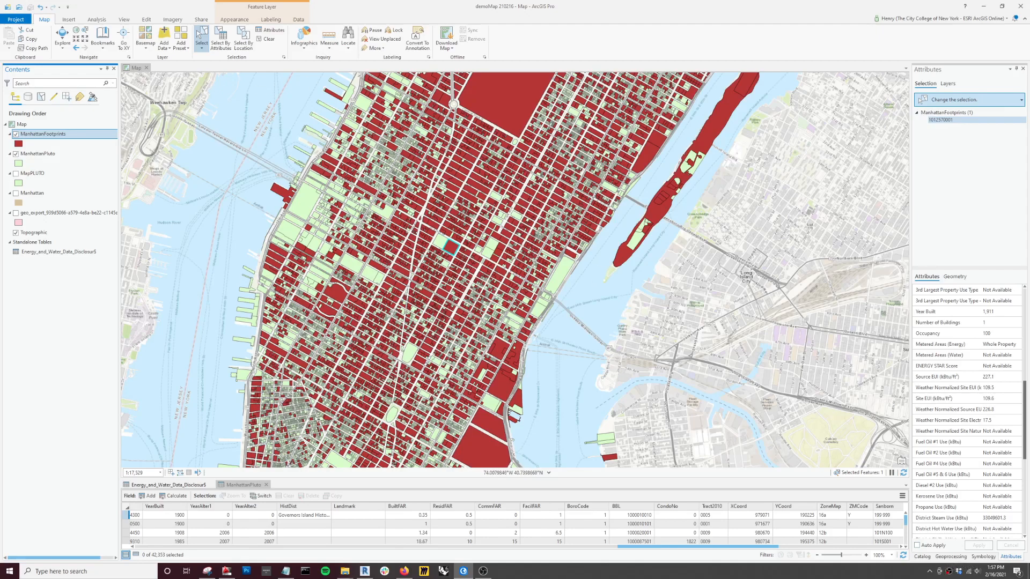
{"action": "right_click", "coordinate": [950, 574]}
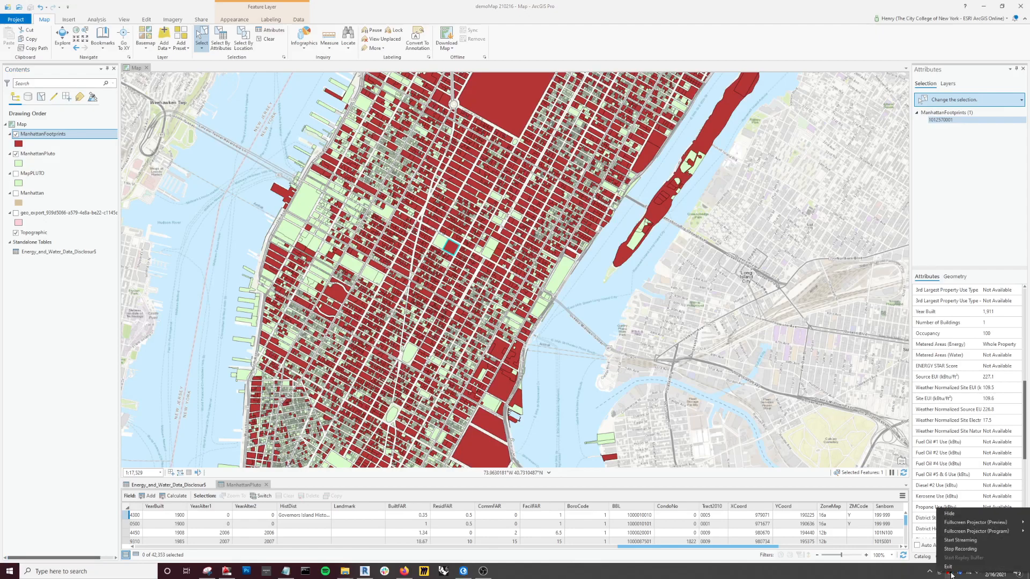